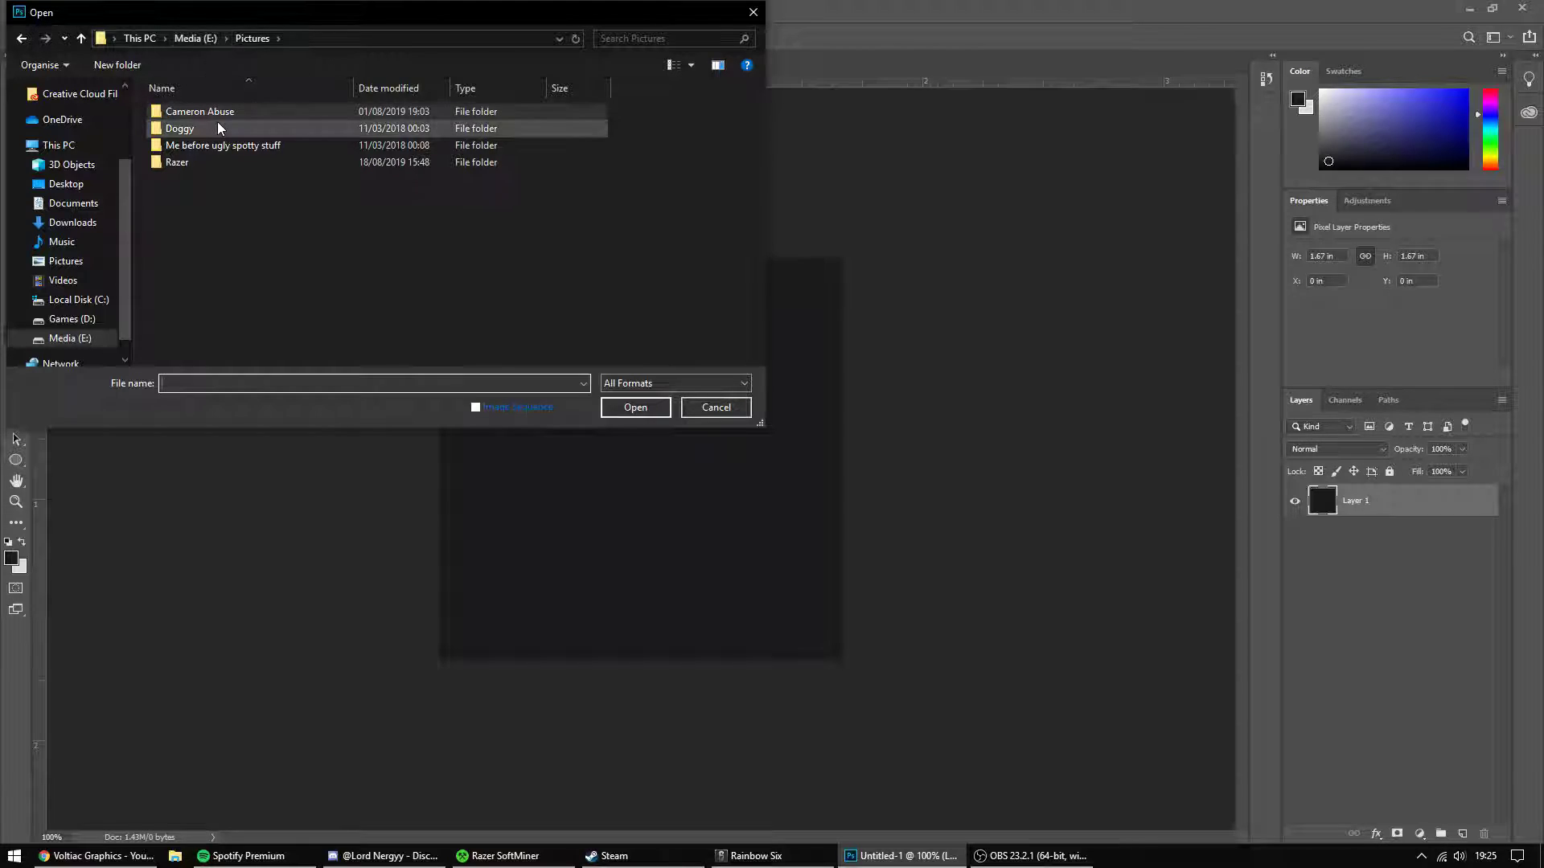
# Open the purple Background.png image from the Random Shiz folder inside Photoshop on the Media (E:) drive.
pyautogui.click(196, 38)
pyautogui.doubleClick(207, 144)
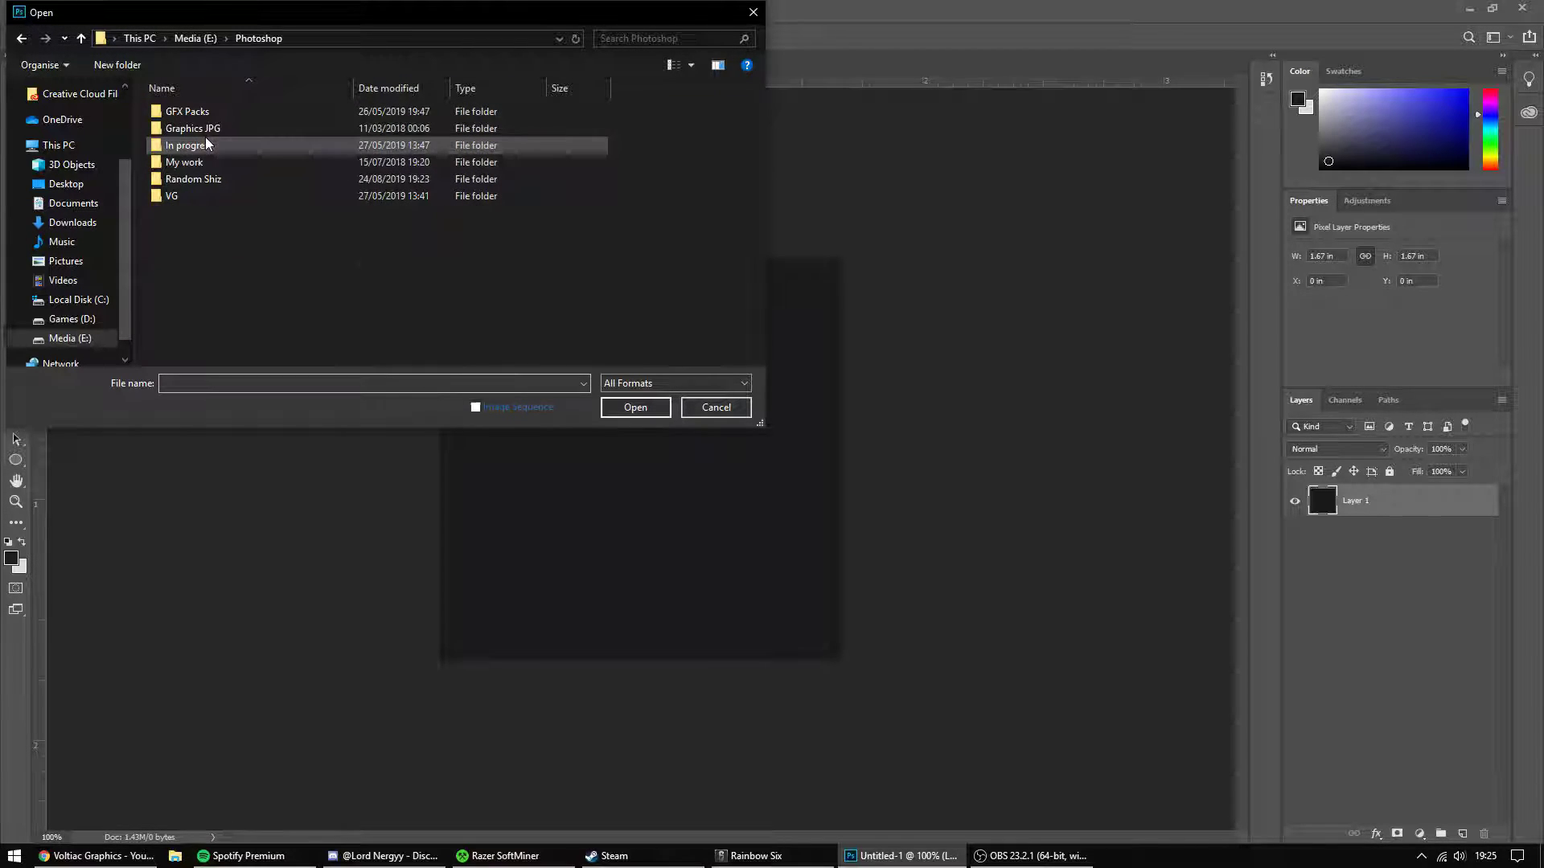
pyautogui.doubleClick(211, 179)
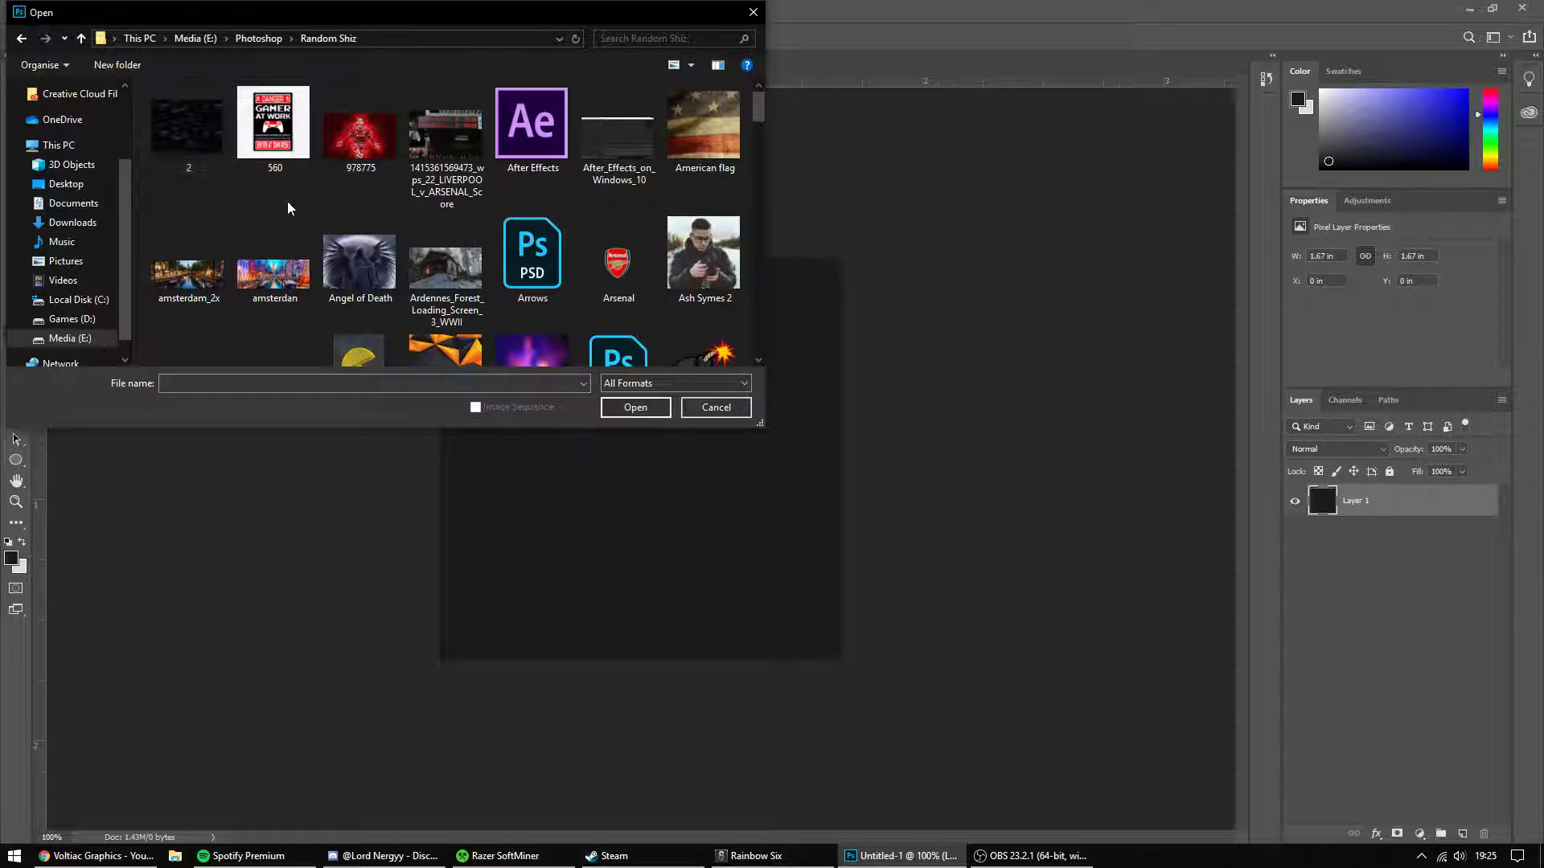
pyautogui.scroll(-3, 411, 197)
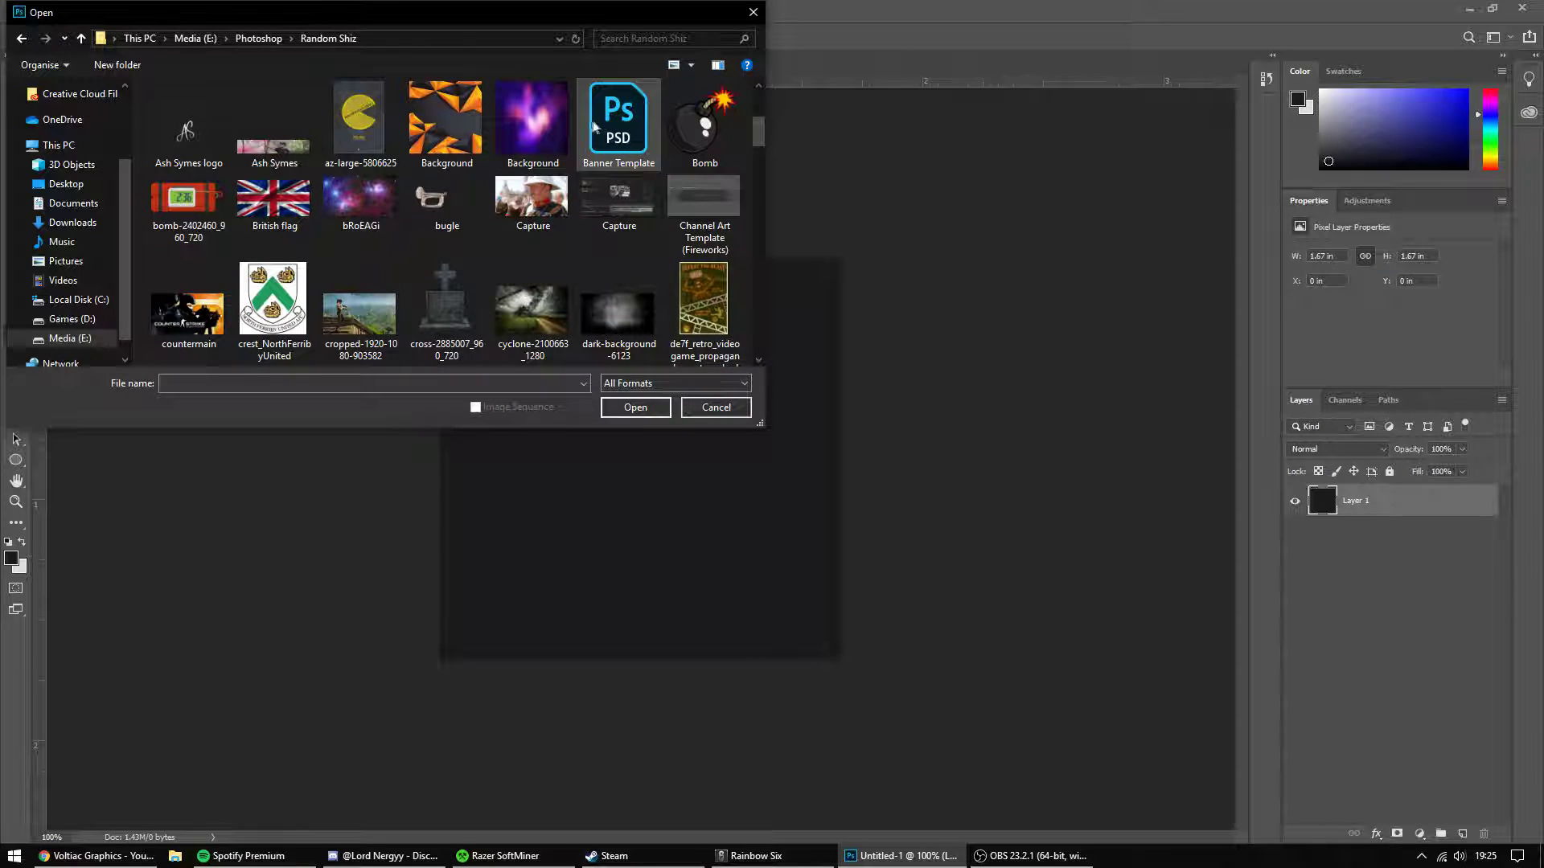
pyautogui.doubleClick(561, 132)
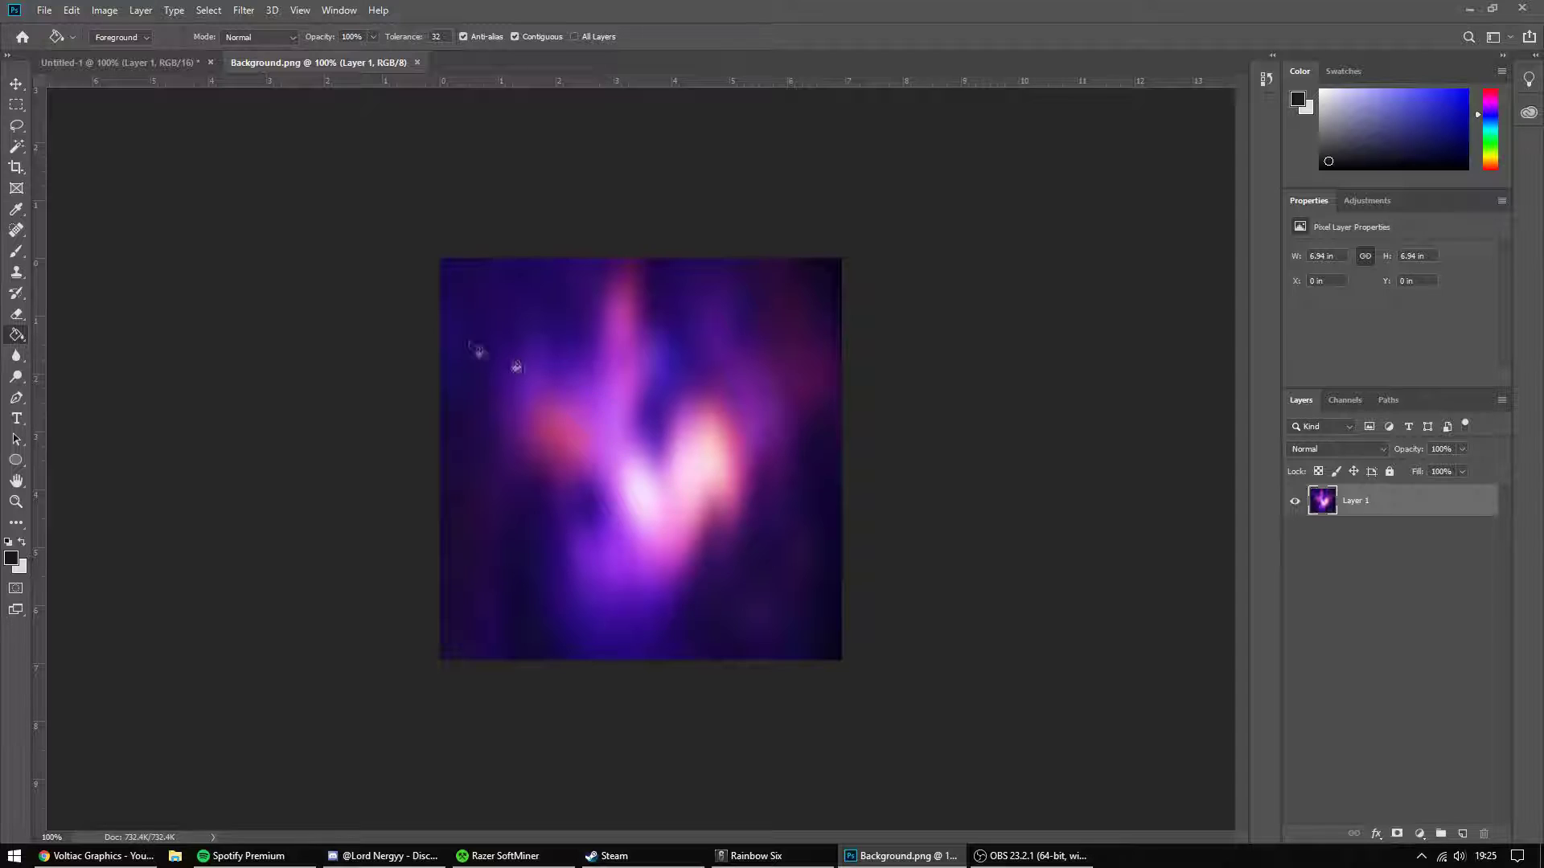
# Bring the Background.png picture into the Untitled-1 document as a new layer covering the whole canvas.
pyautogui.click(40, 10)
pyautogui.click(276, 131)
pyautogui.press('v')
pyautogui.moveTo(817, 448); pyautogui.dragTo(655, 424)
pyautogui.click(752, 331)
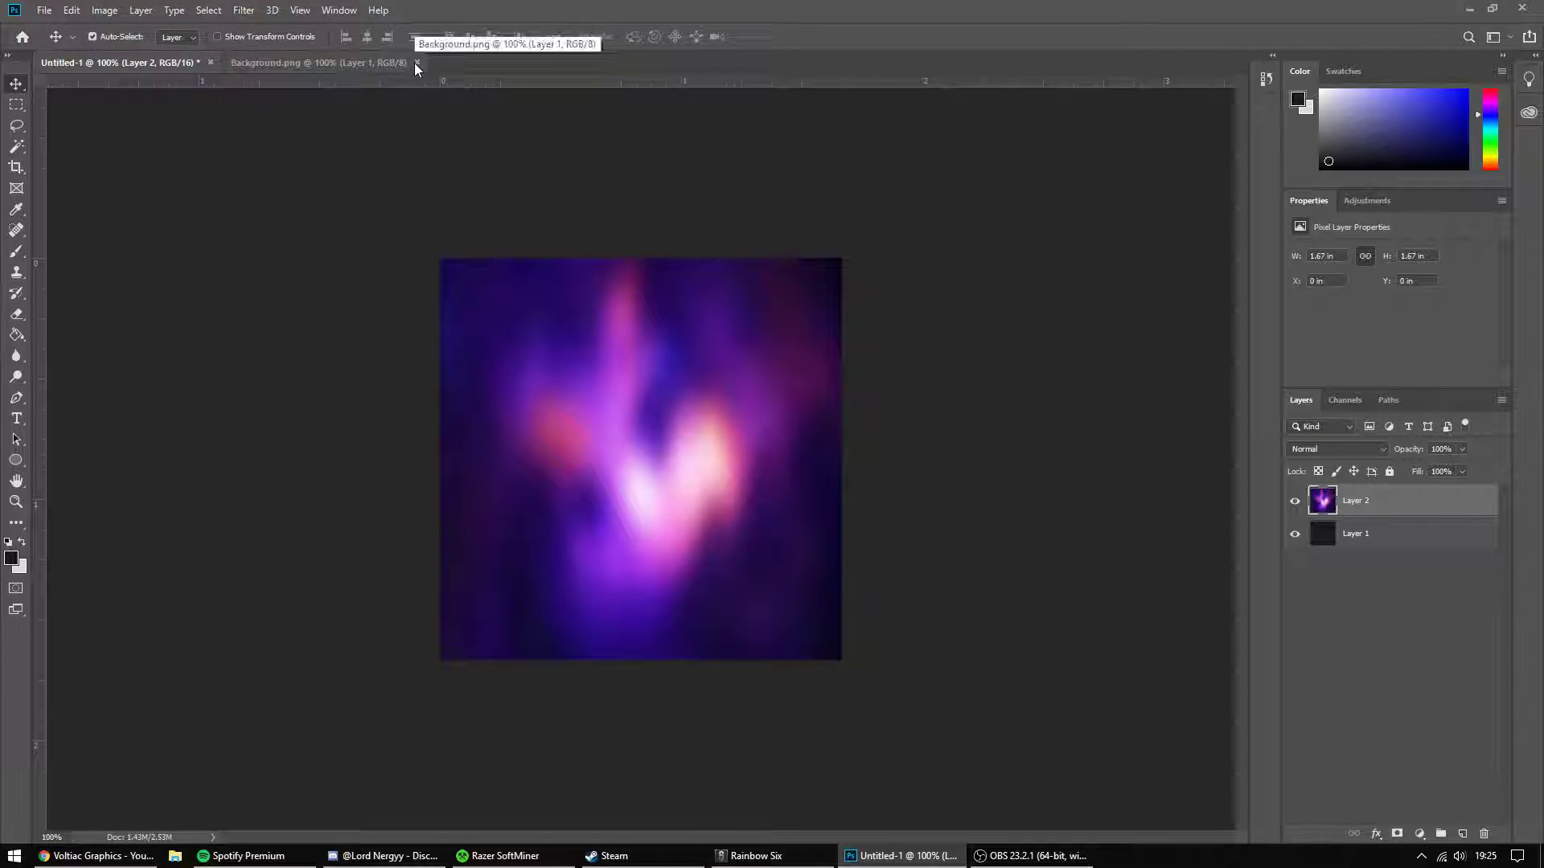
# Place the SoaR Whiz image from the Random Shiz folder as an embedded object at its default size and position.
pyautogui.click(44, 9)
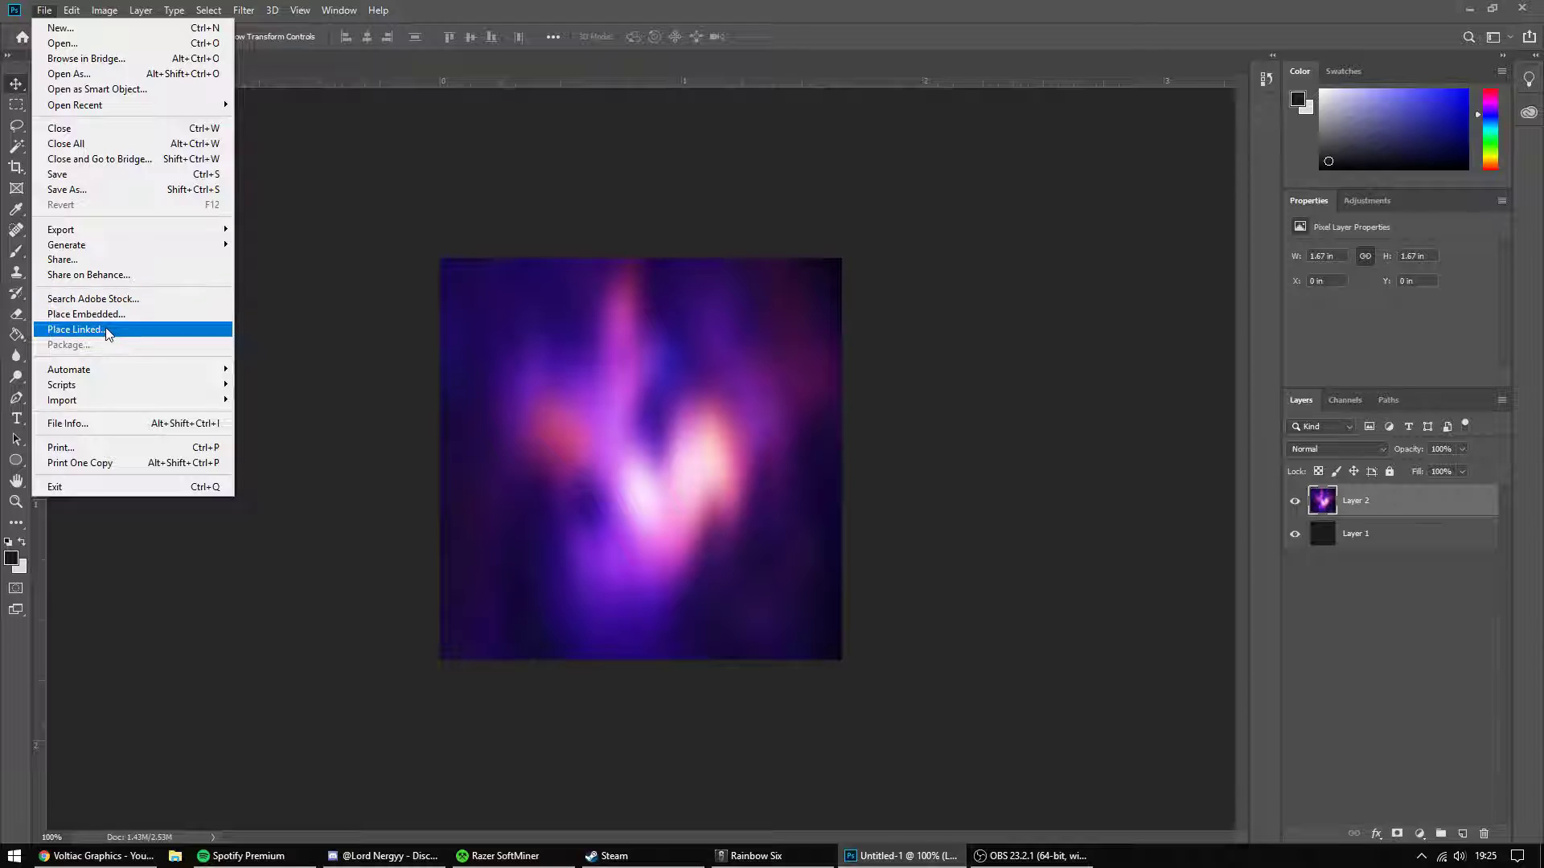
pyautogui.click(86, 314)
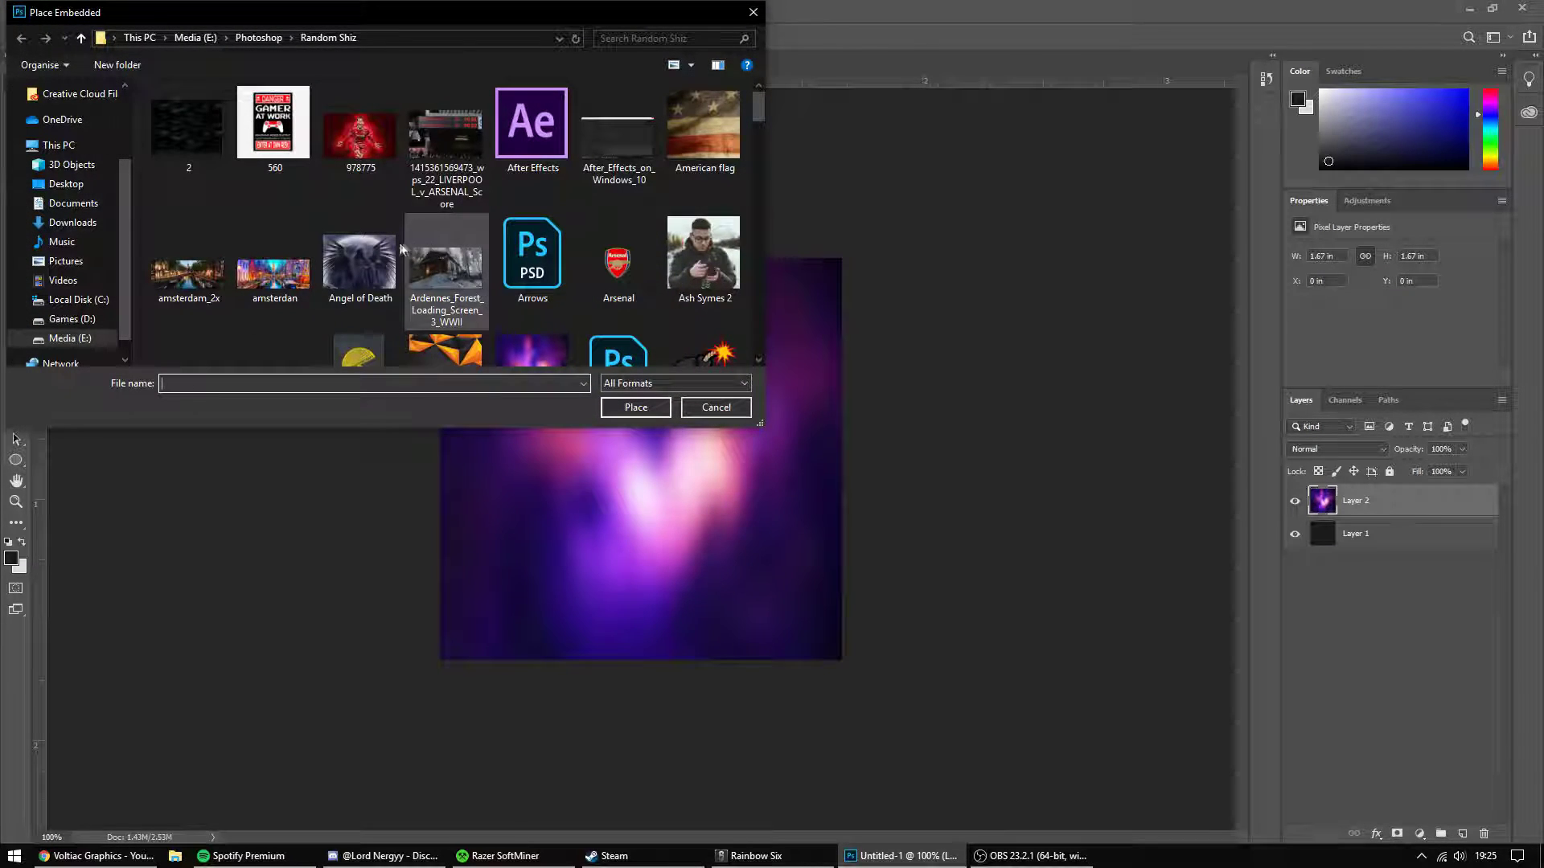
pyautogui.scroll(-15, 392, 239)
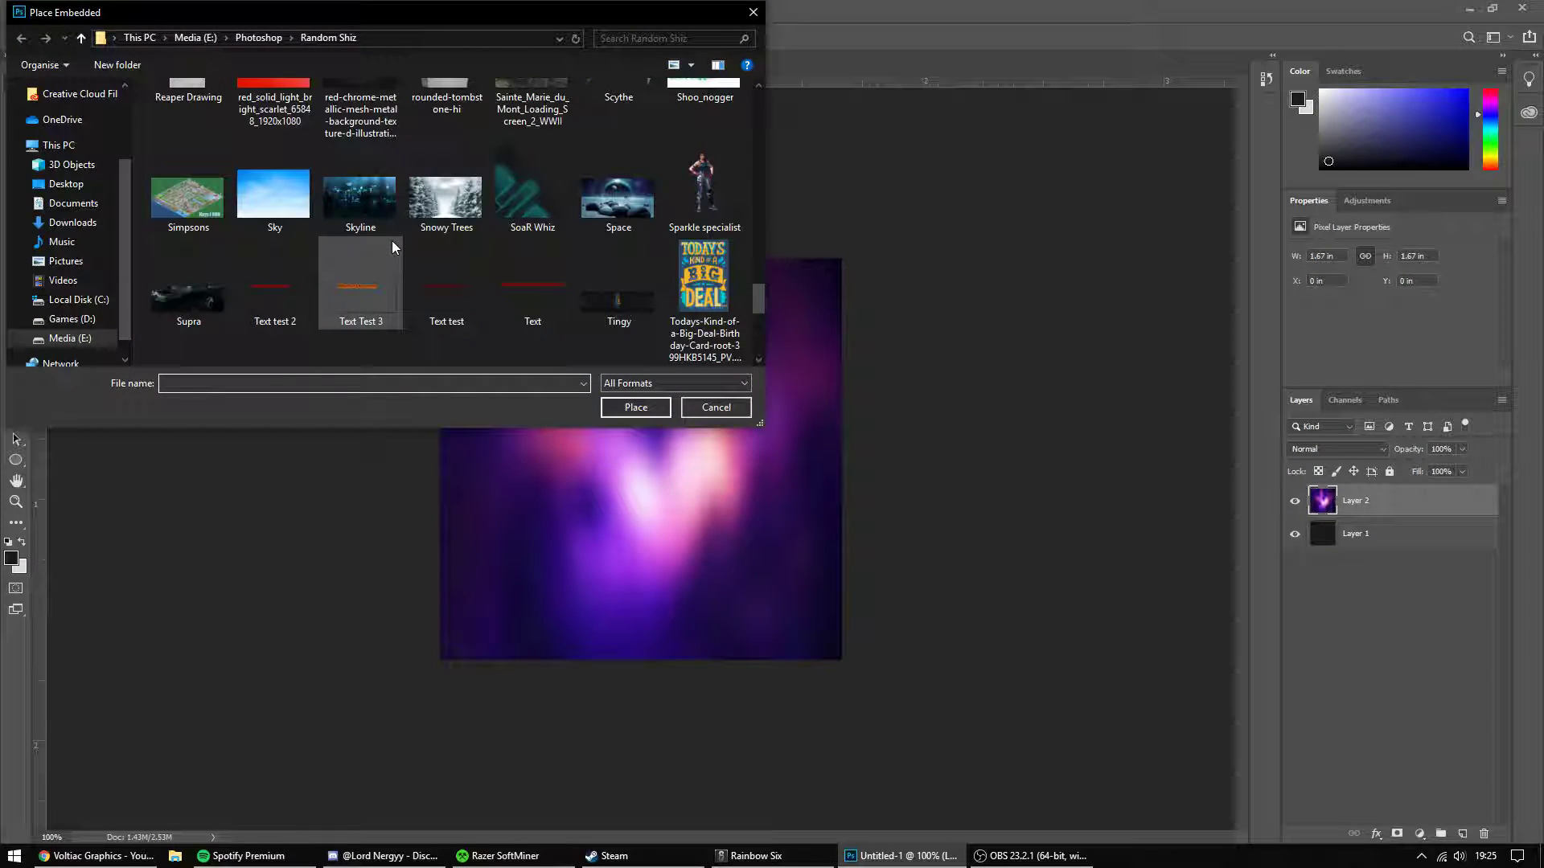
pyautogui.doubleClick(533, 197)
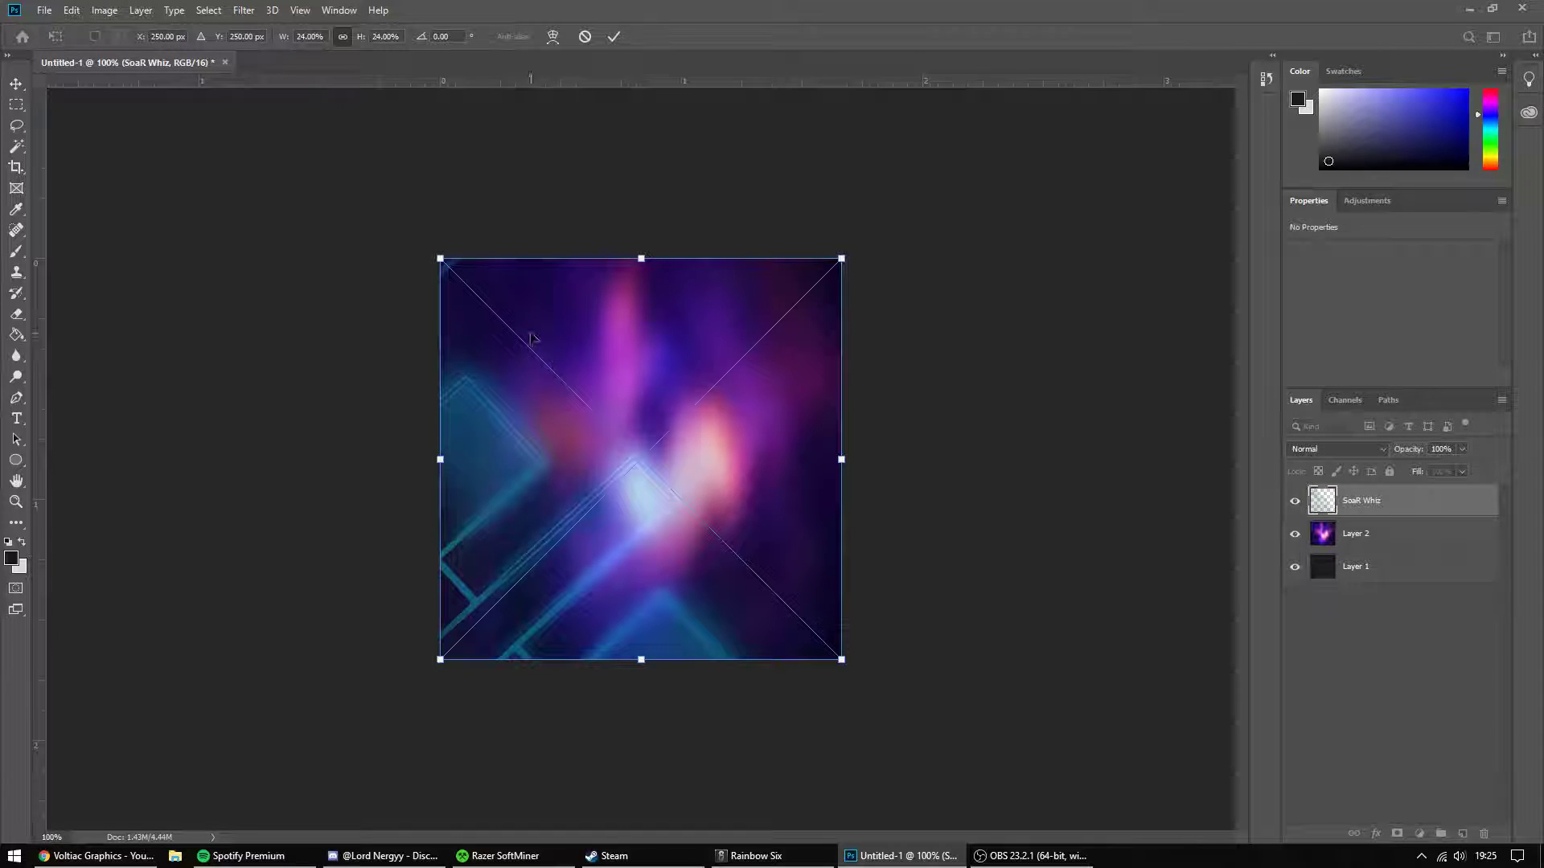
pyautogui.click(613, 37)
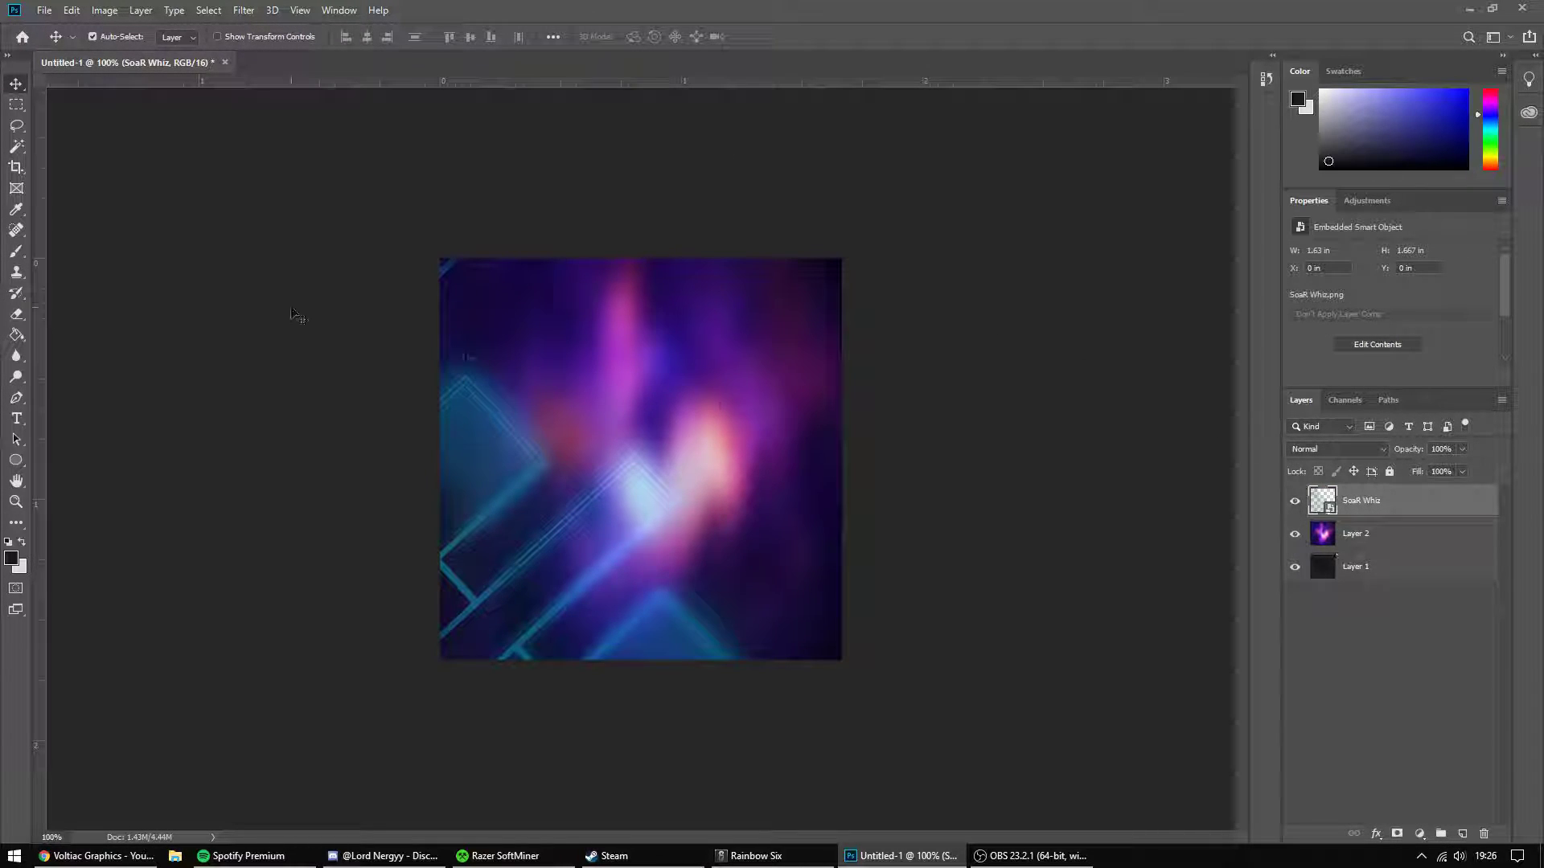
# Draw a rectangle shape about 505 by 185 px across the full width of the canvas's middle.
pyautogui.rightClick(15, 460)
pyautogui.click(97, 459)
pyautogui.moveTo(437, 405)
pyautogui.mouseDown()
pyautogui.moveTo(807, 491)
pyautogui.moveTo(843, 553)
pyautogui.mouseUp()
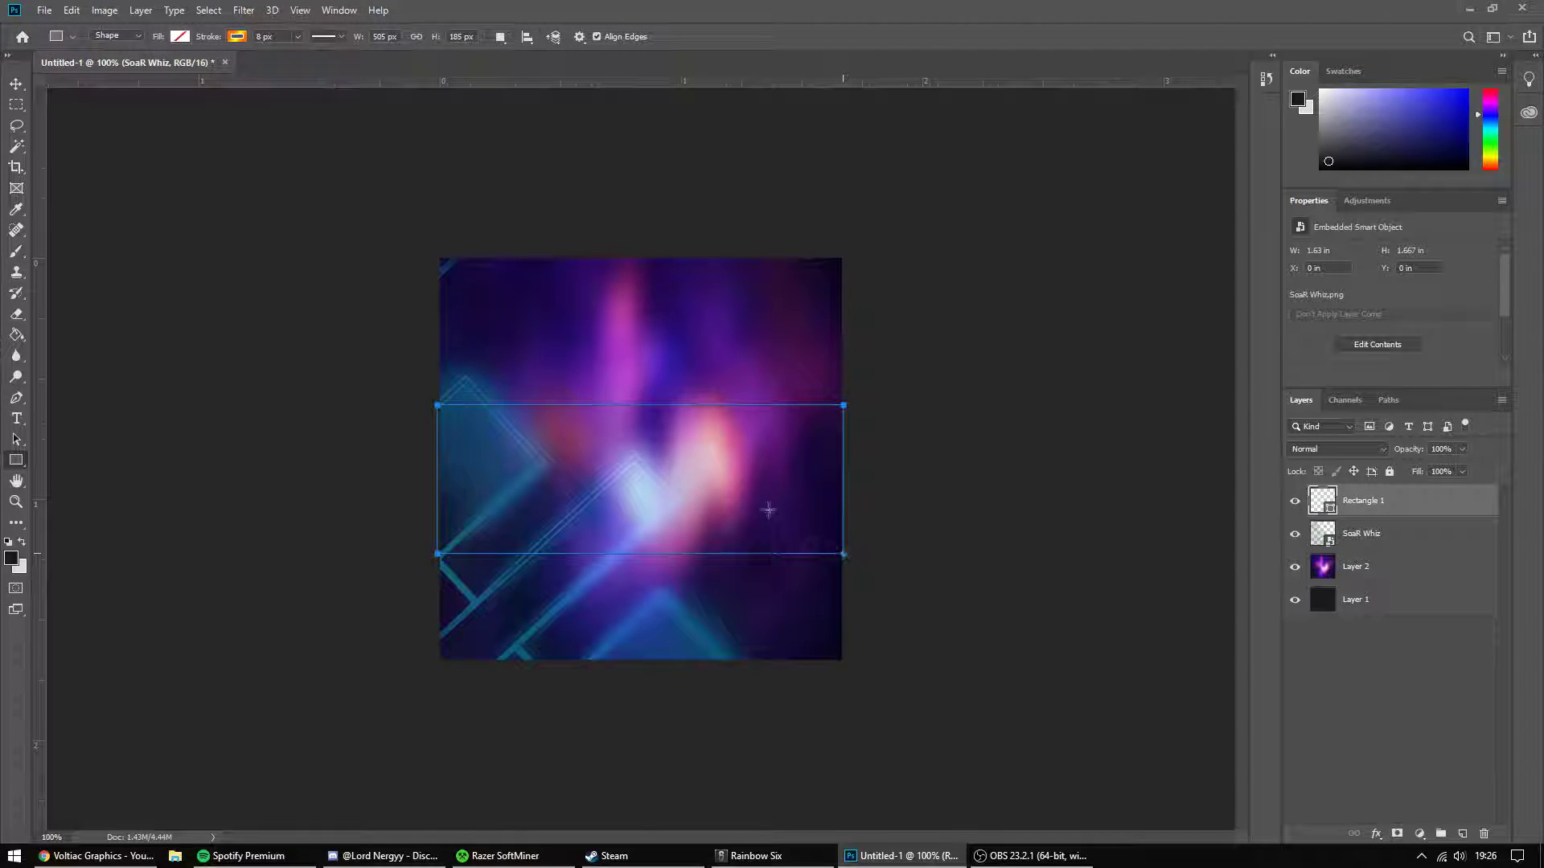
# Remove the rectangle's stroke and fill it with white.
pyautogui.click(237, 36)
pyautogui.click(168, 67)
pyautogui.click(180, 37)
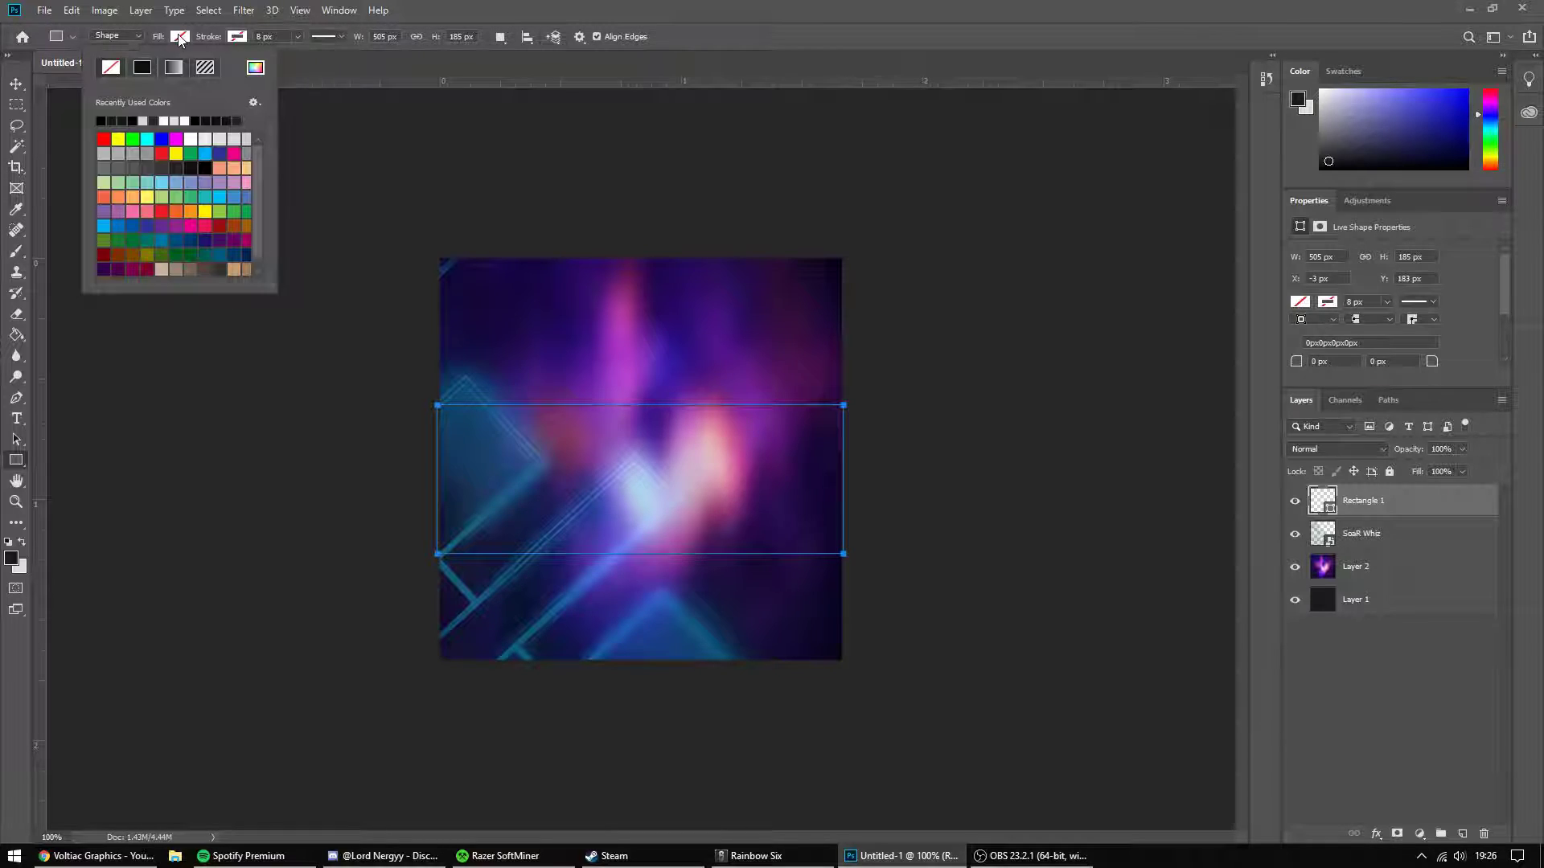
pyautogui.click(186, 121)
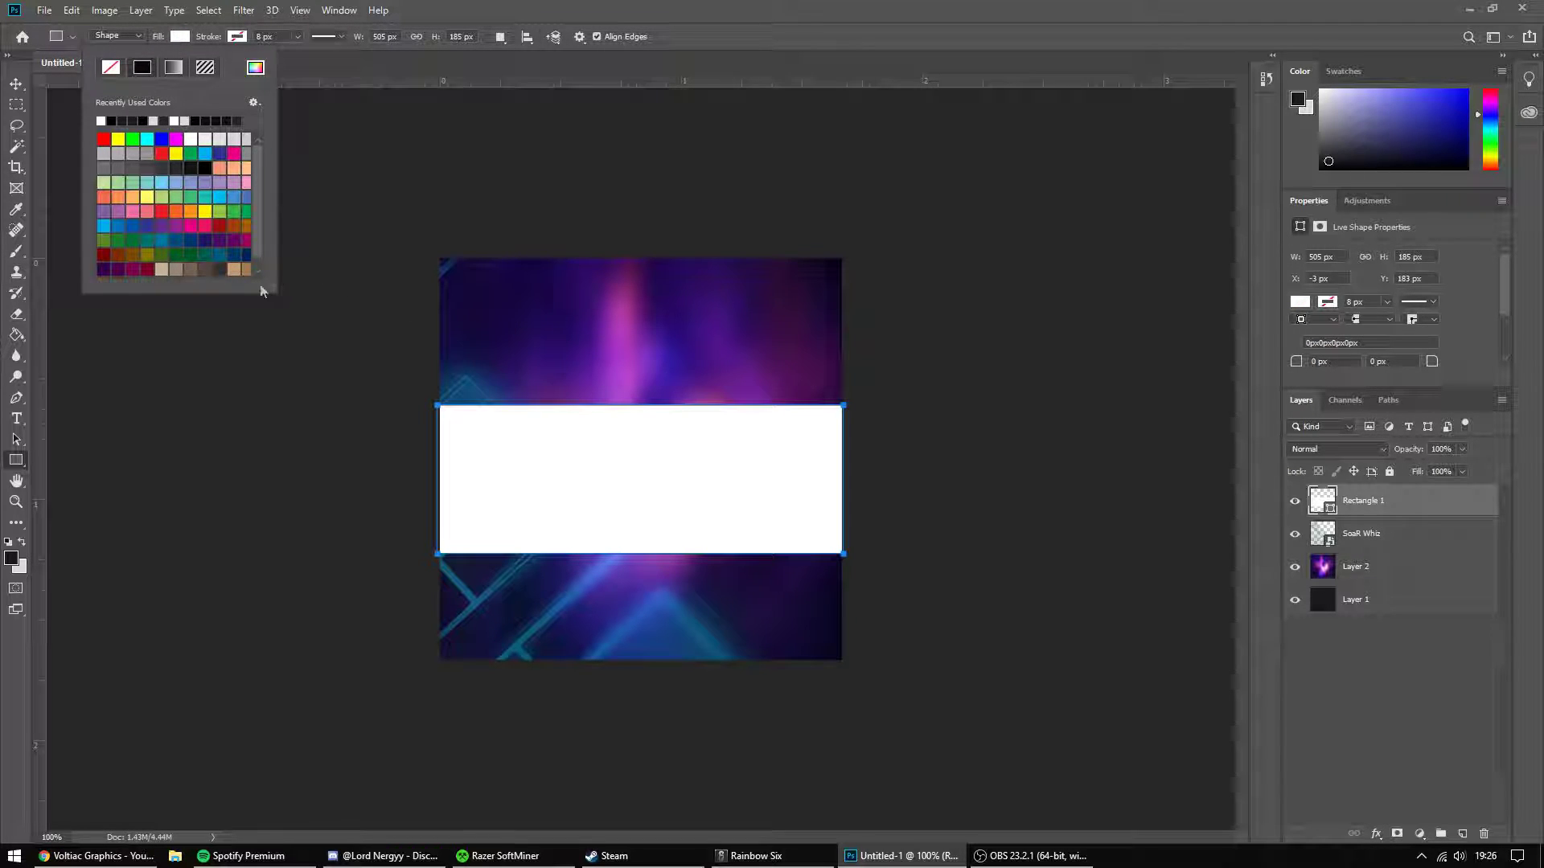
pyautogui.click(328, 174)
pyautogui.click(813, 318)
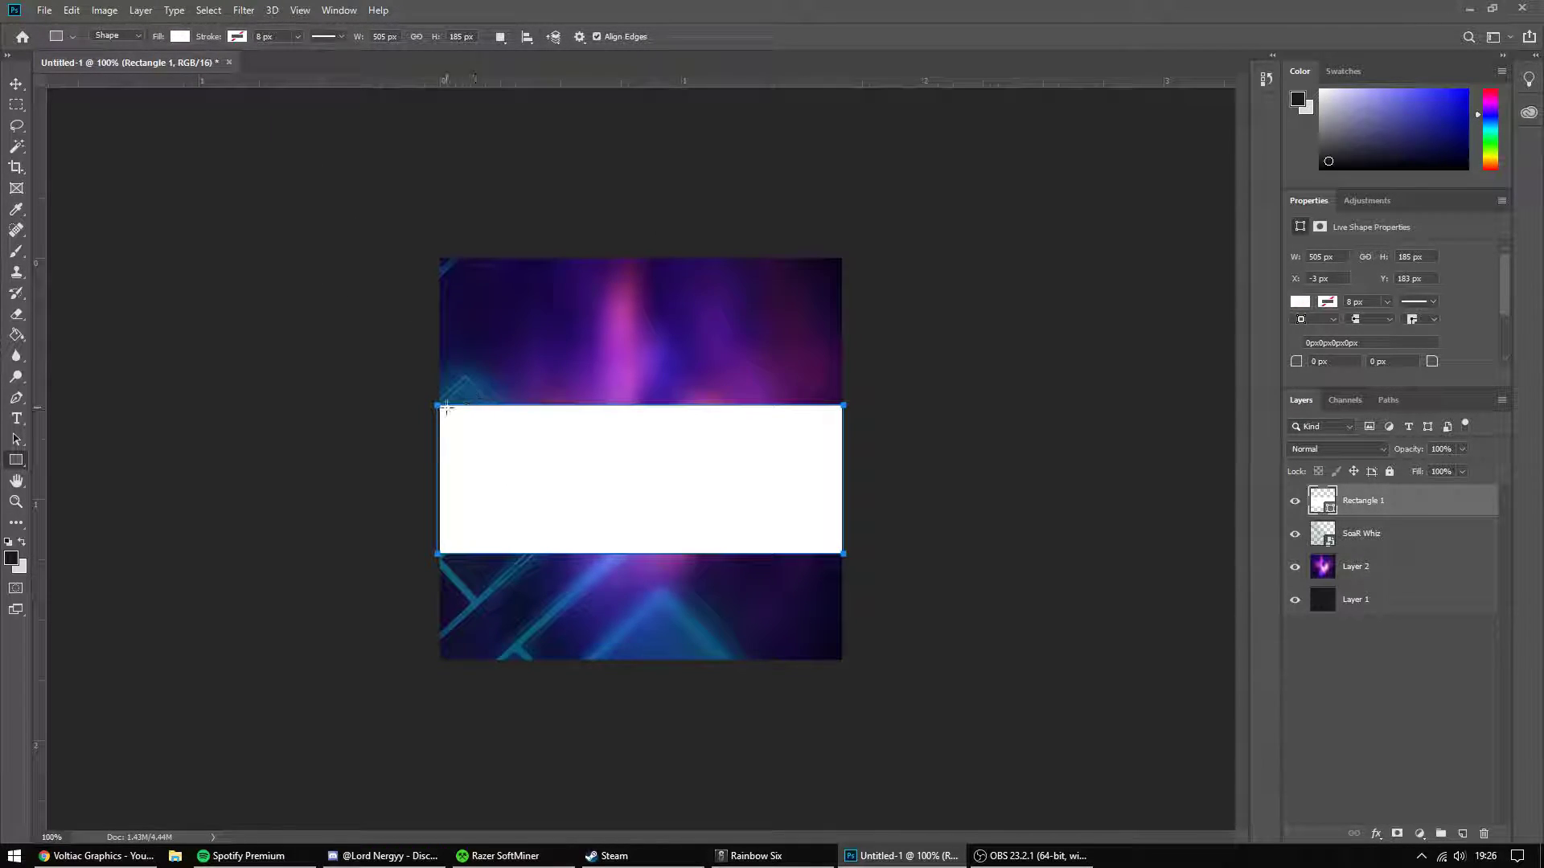
# Center the white rectangle horizontally and vertically on the canvas.
pyautogui.click(16, 84)
pyautogui.moveTo(465, 450); pyautogui.dragTo(570, 460)
pyautogui.hotkey('ctrl', 'a')
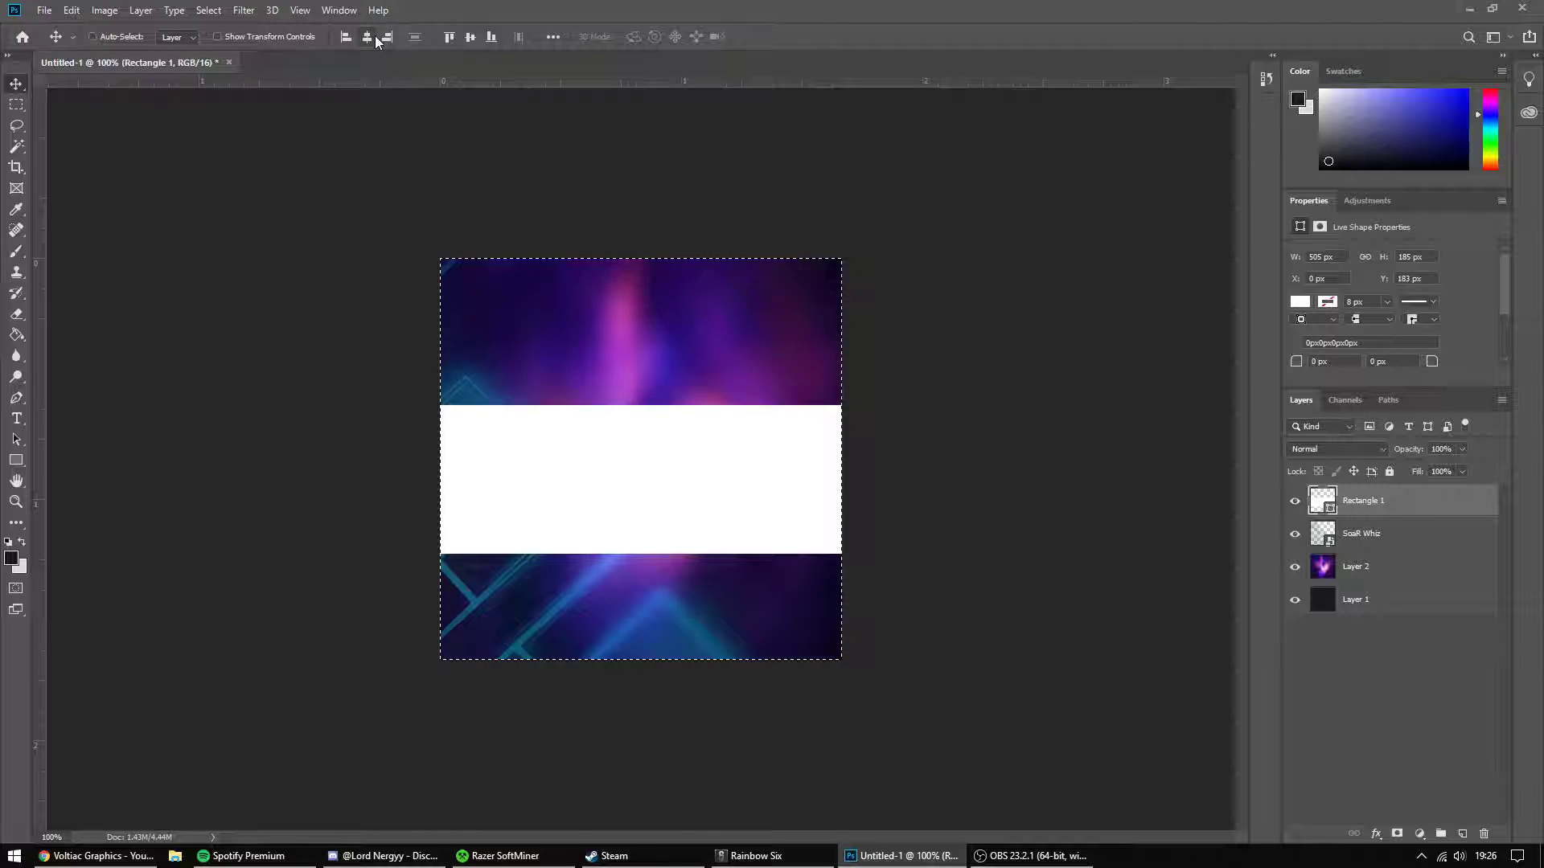
pyautogui.click(471, 37)
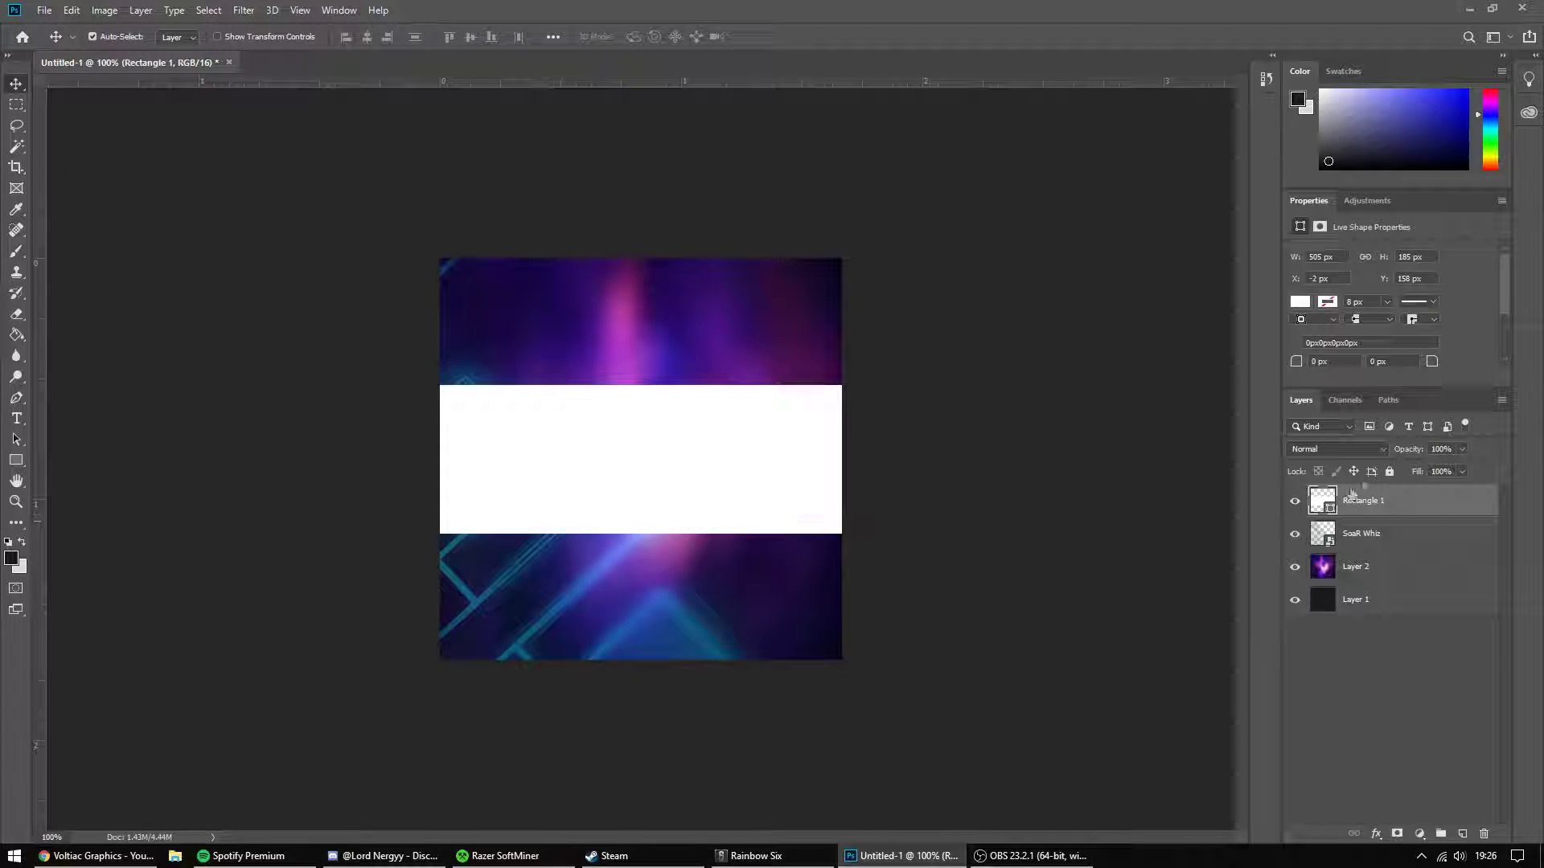
# Keep the rectangle layer's blend mode at Normal and set its opacity to 10%.
pyautogui.click(1339, 447)
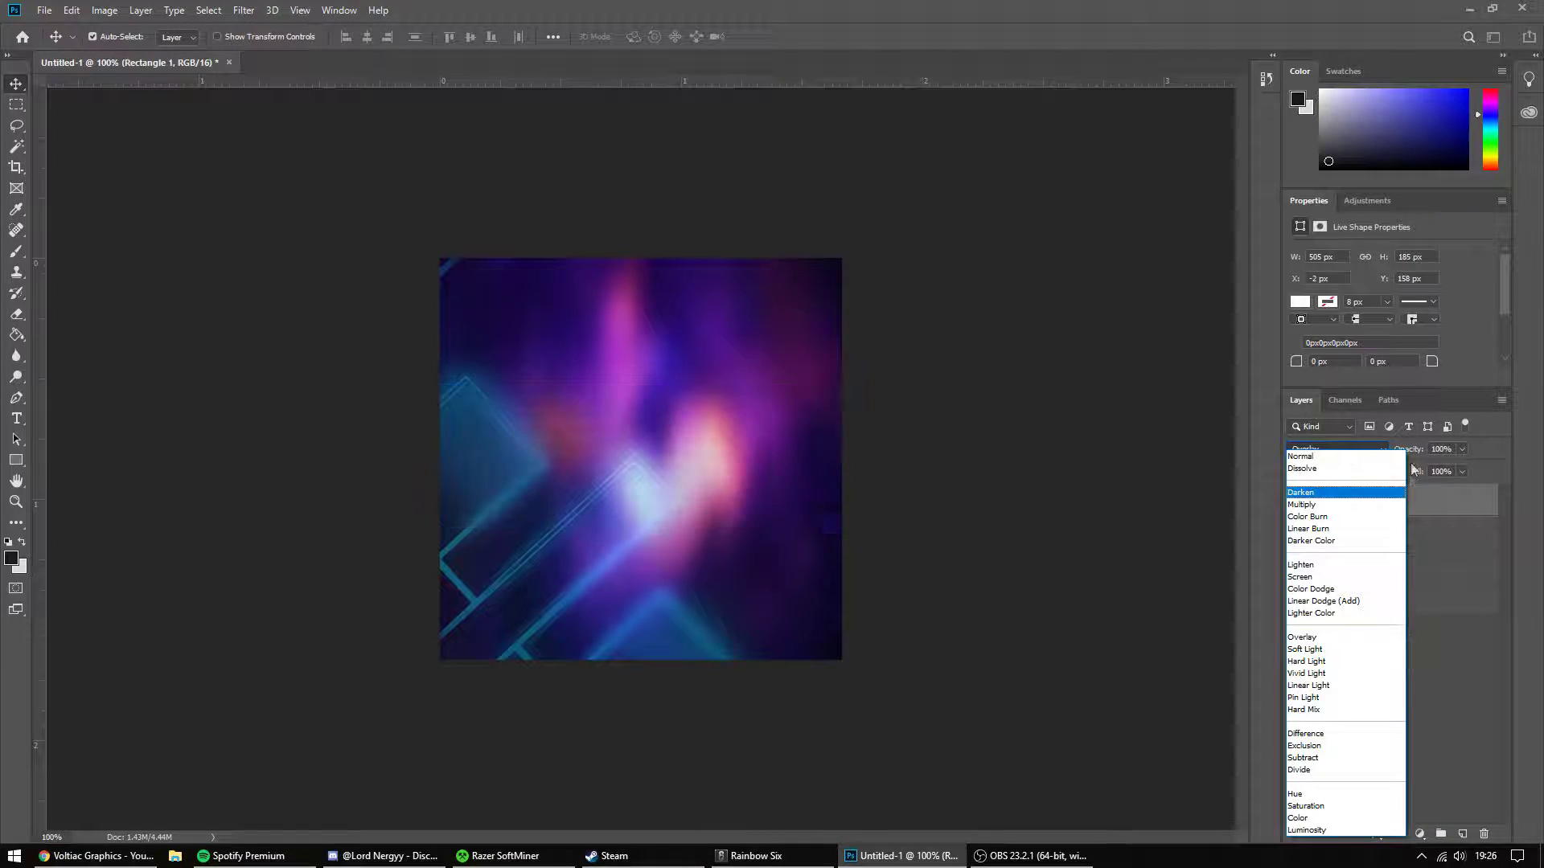
pyautogui.press('Escape')
pyautogui.write('25')
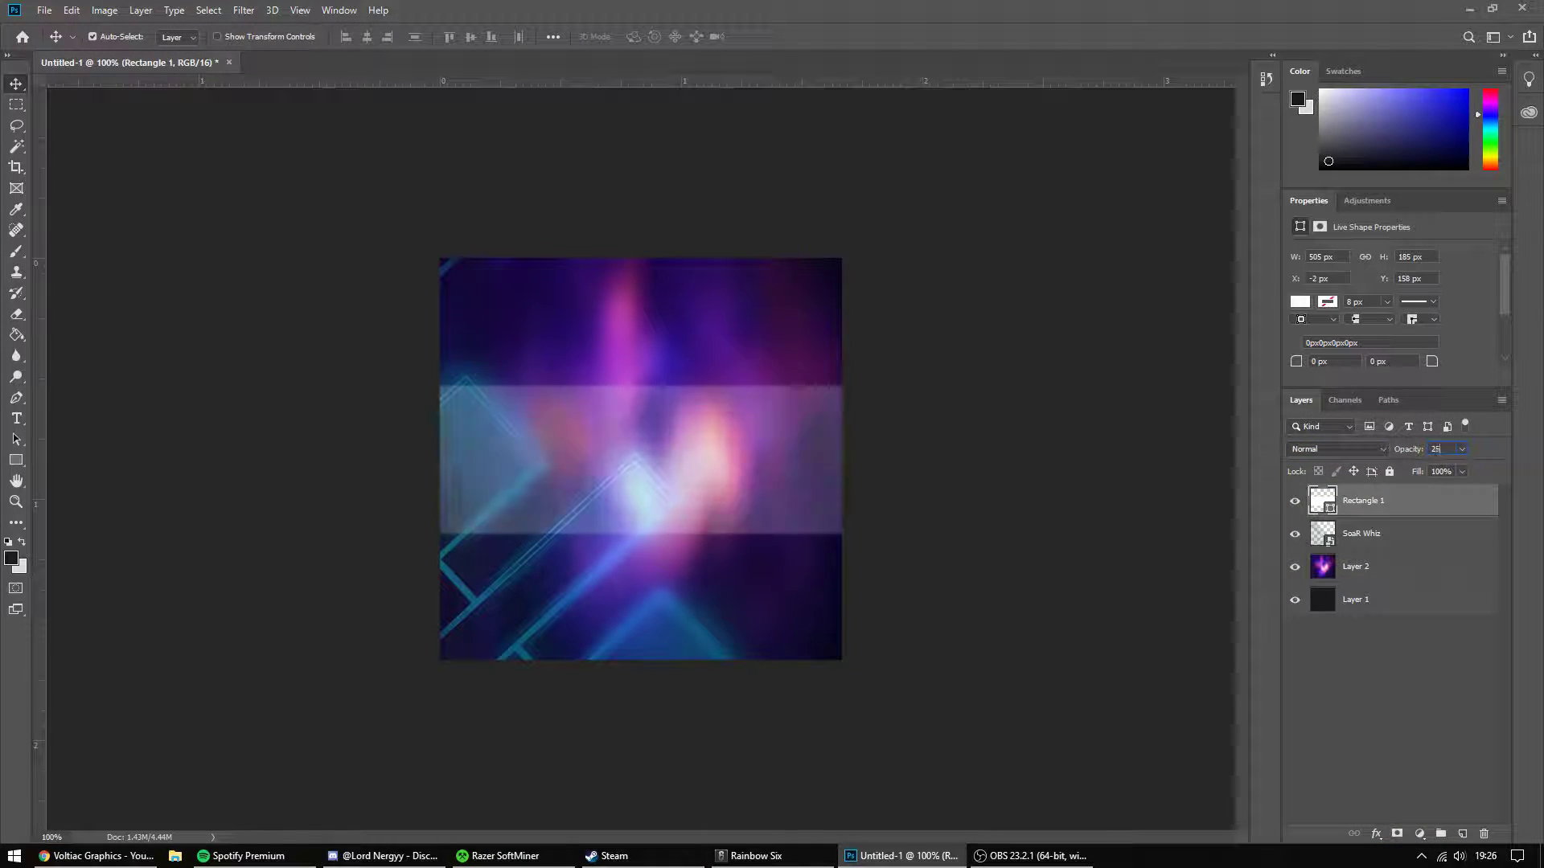
pyautogui.write('10')
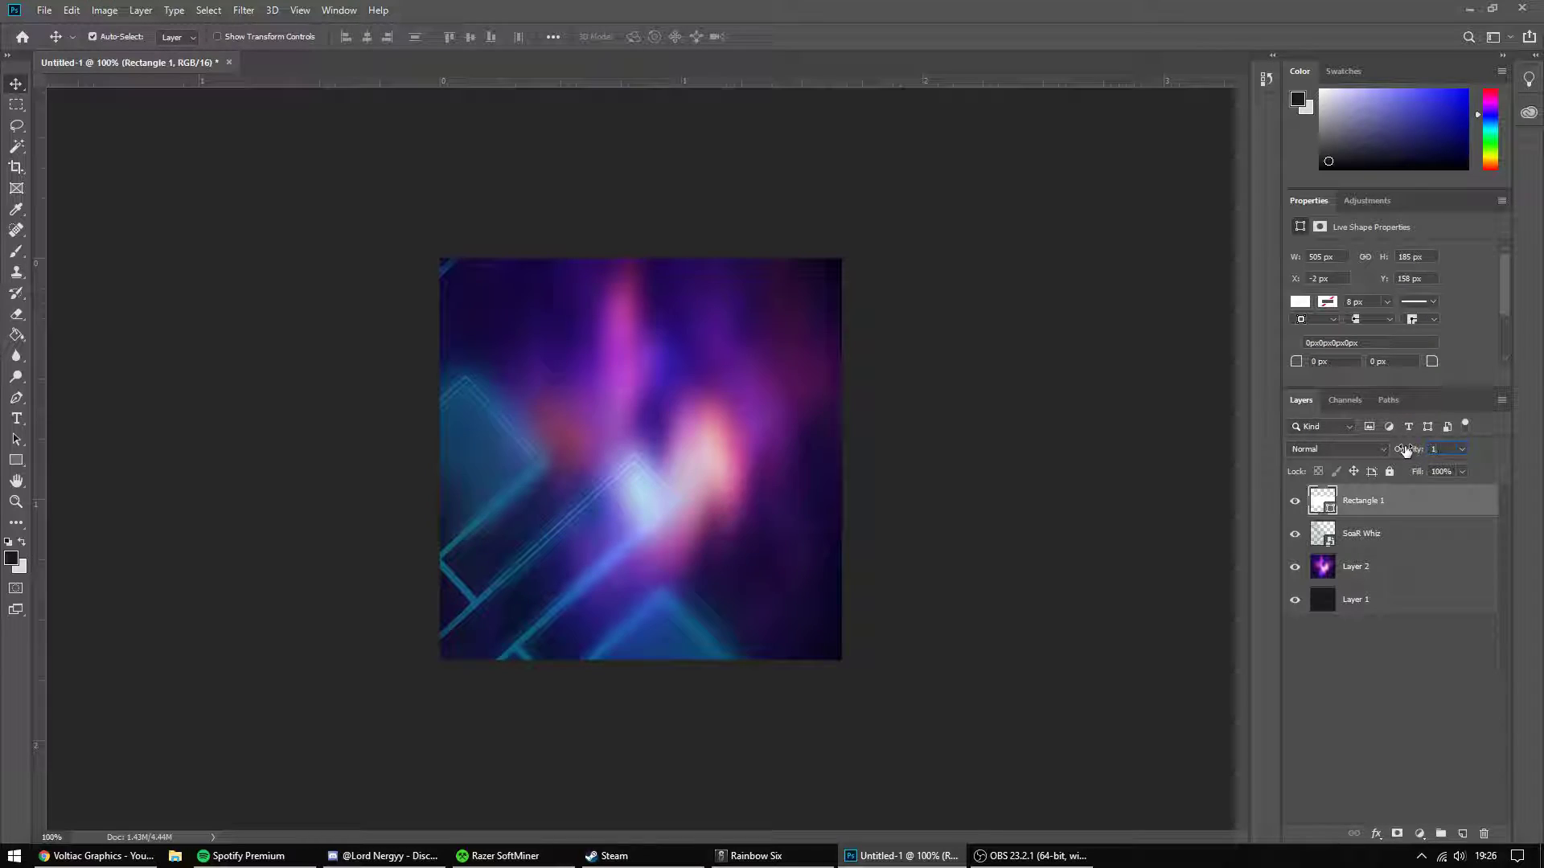
# Create a text box over most of the canvas and enter the letter L.
pyautogui.click(16, 418)
pyautogui.moveTo(476, 333); pyautogui.dragTo(832, 620)
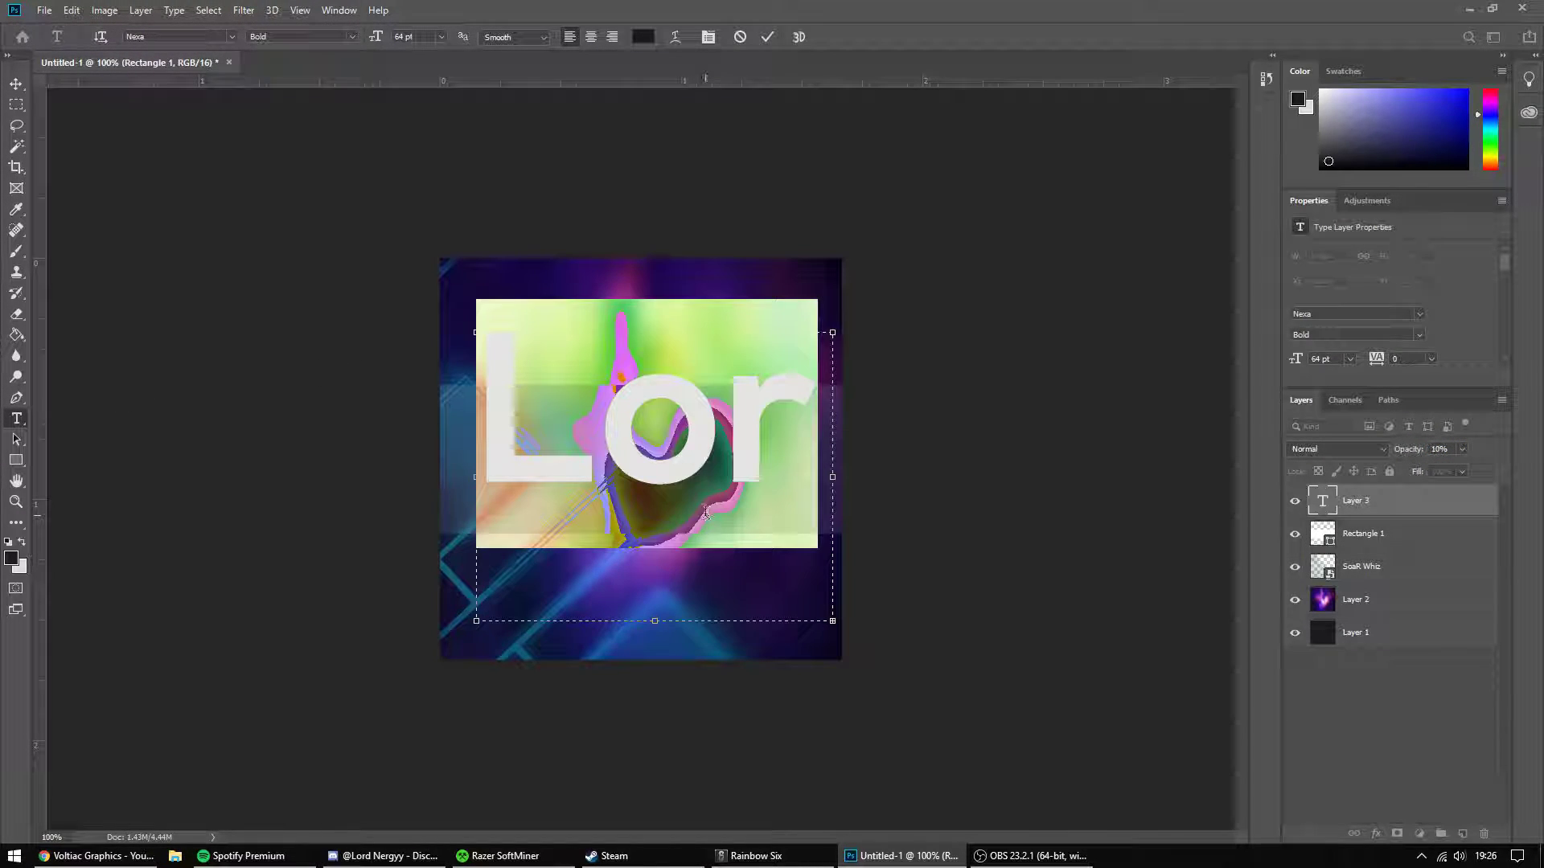
pyautogui.write('L')
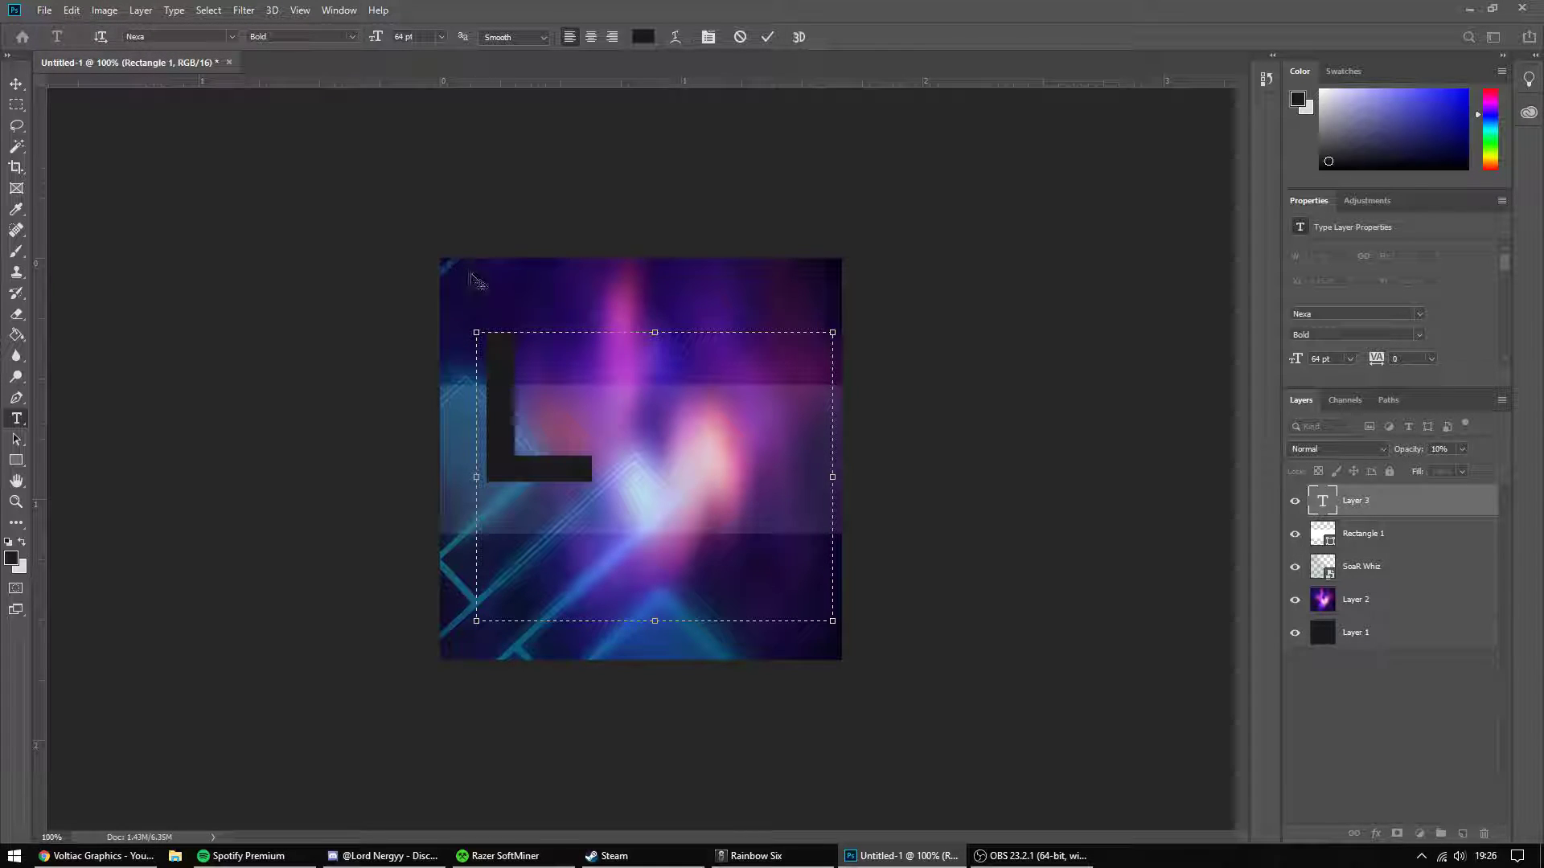
# Browse the fonts for the letter L, then set it in Nexa Bold at 106 pt.
pyautogui.hotkey('ctrl', 'a')
pyautogui.click(233, 37)
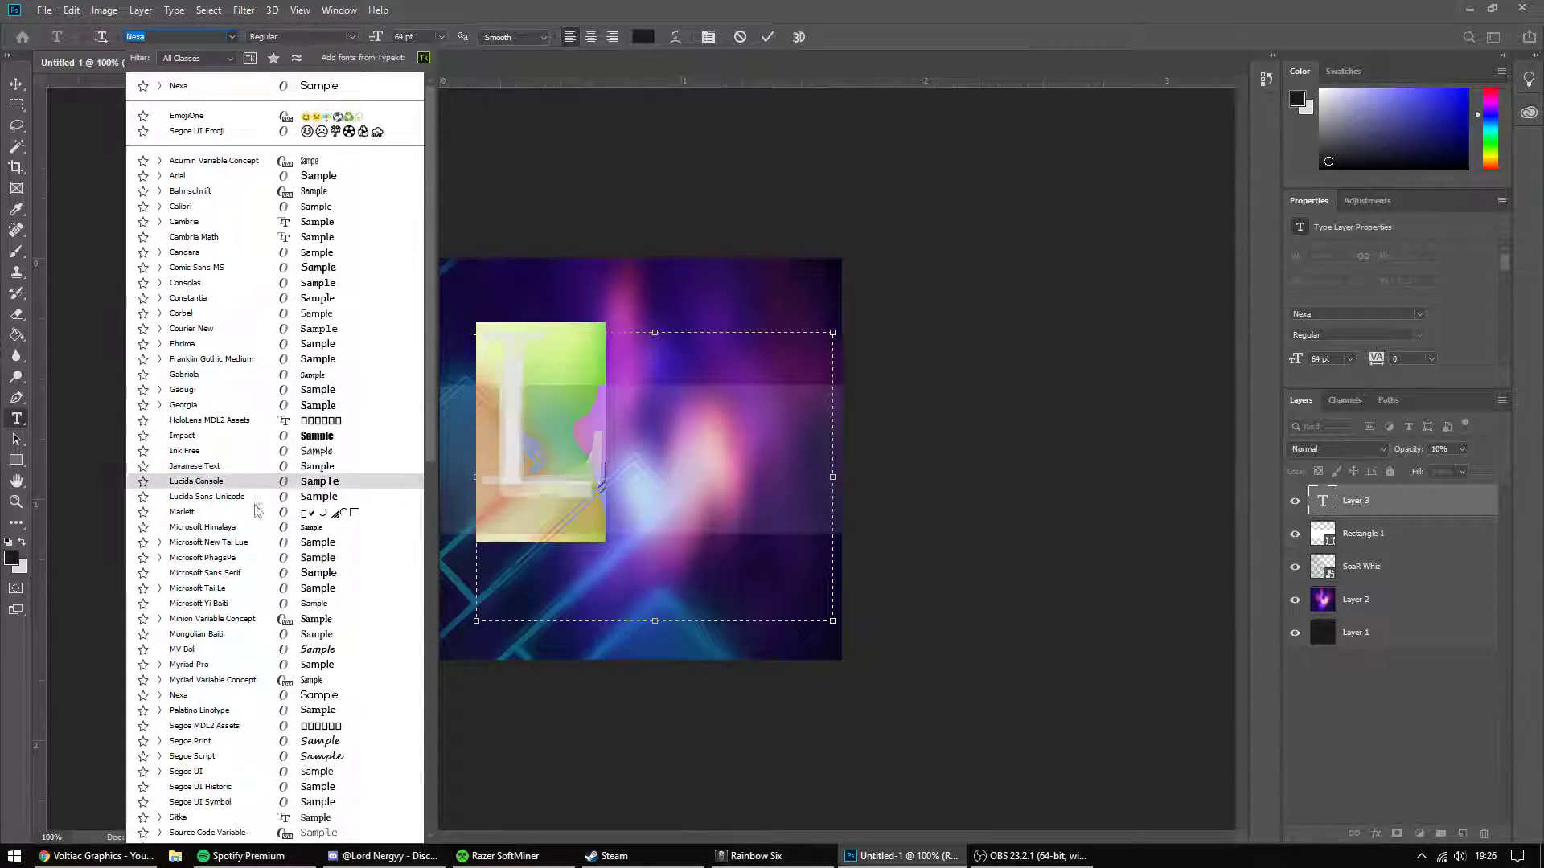
pyautogui.scroll(-1, 251, 563)
pyautogui.scroll(1, 254, 570)
pyautogui.scroll(-2, 252, 571)
pyautogui.scroll(2, 249, 523)
pyautogui.scroll(-3, 245, 418)
pyautogui.scroll(-2, 245, 386)
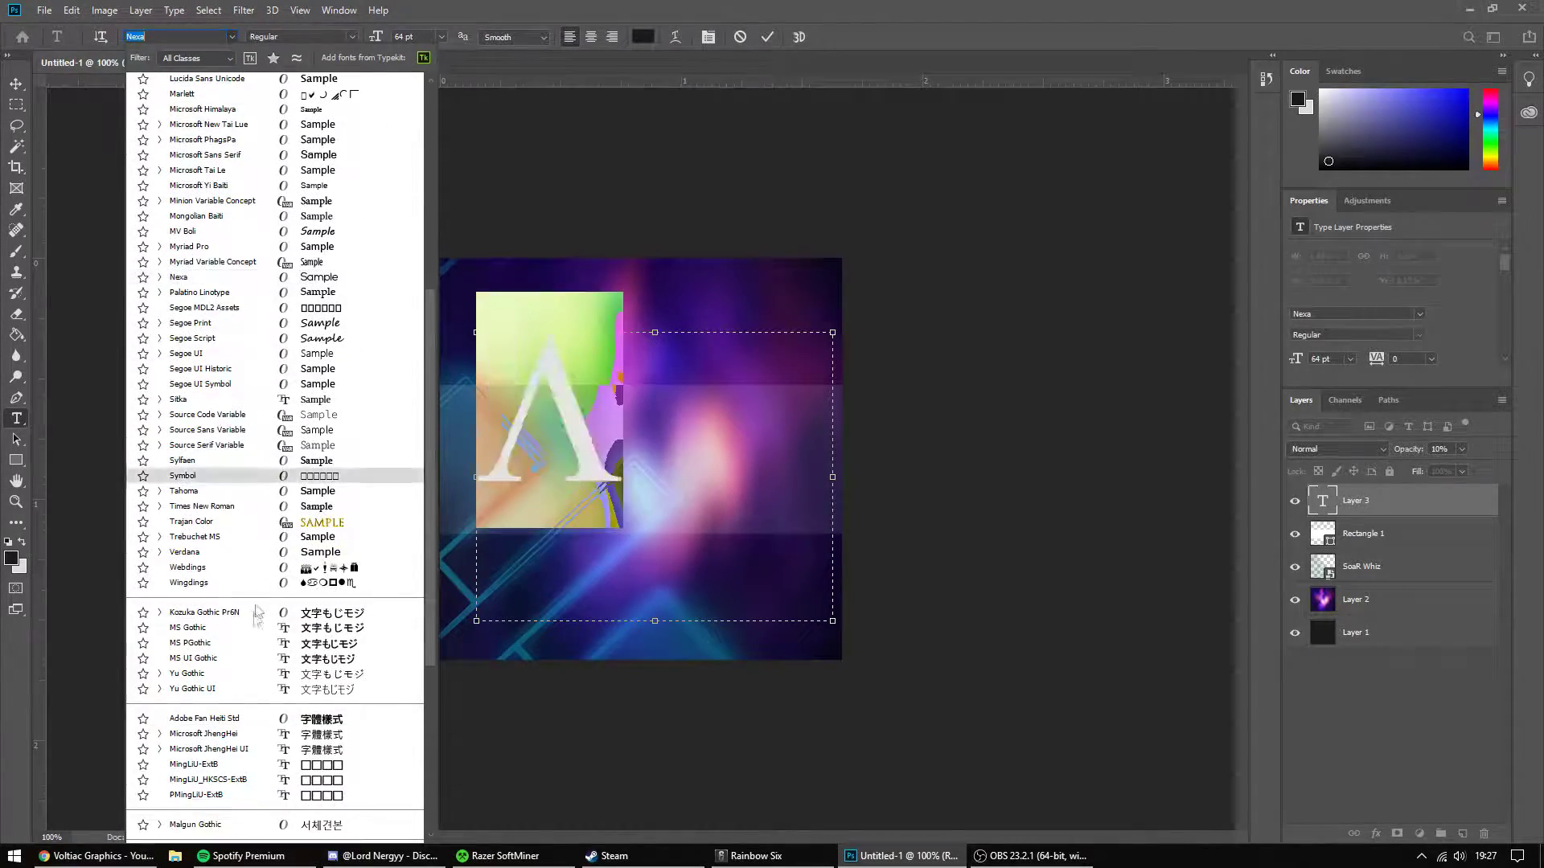
pyautogui.scroll(3, 258, 523)
pyautogui.scroll(3, 262, 573)
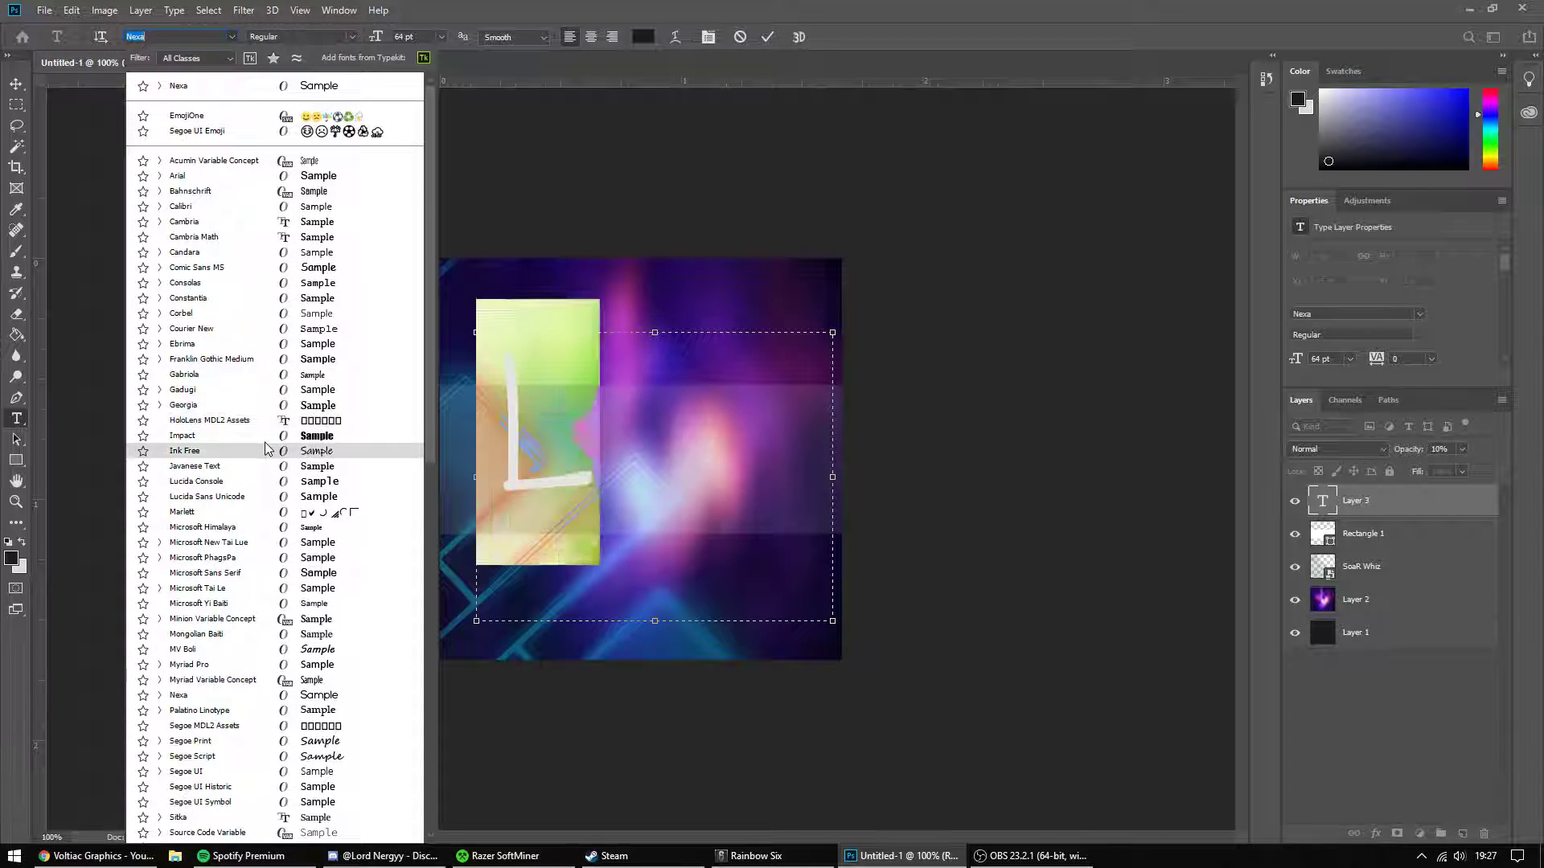
pyautogui.scroll(-5, 266, 448)
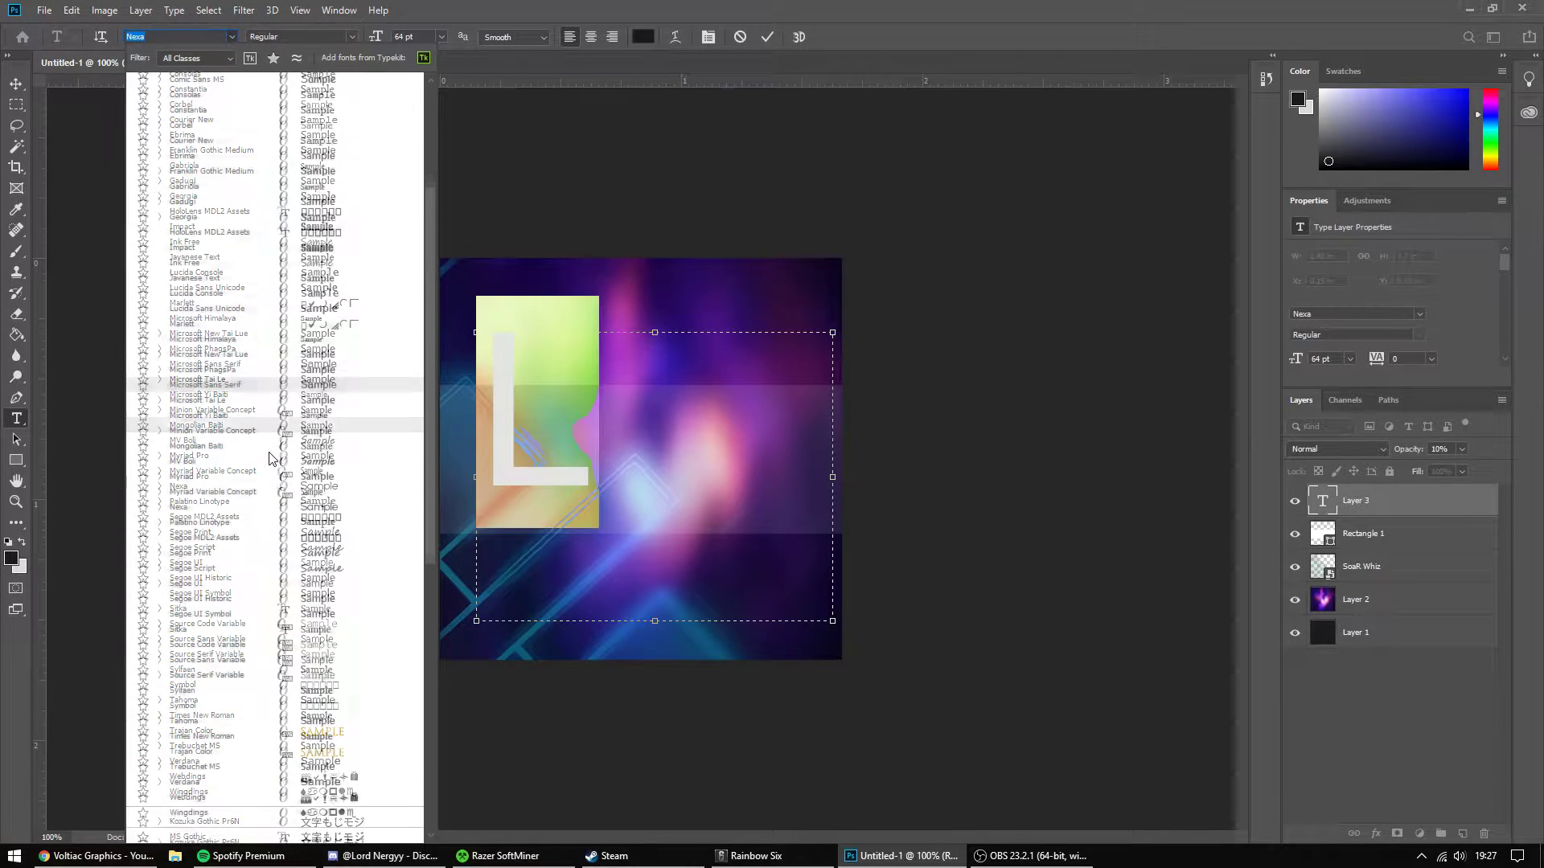
pyautogui.click(234, 487)
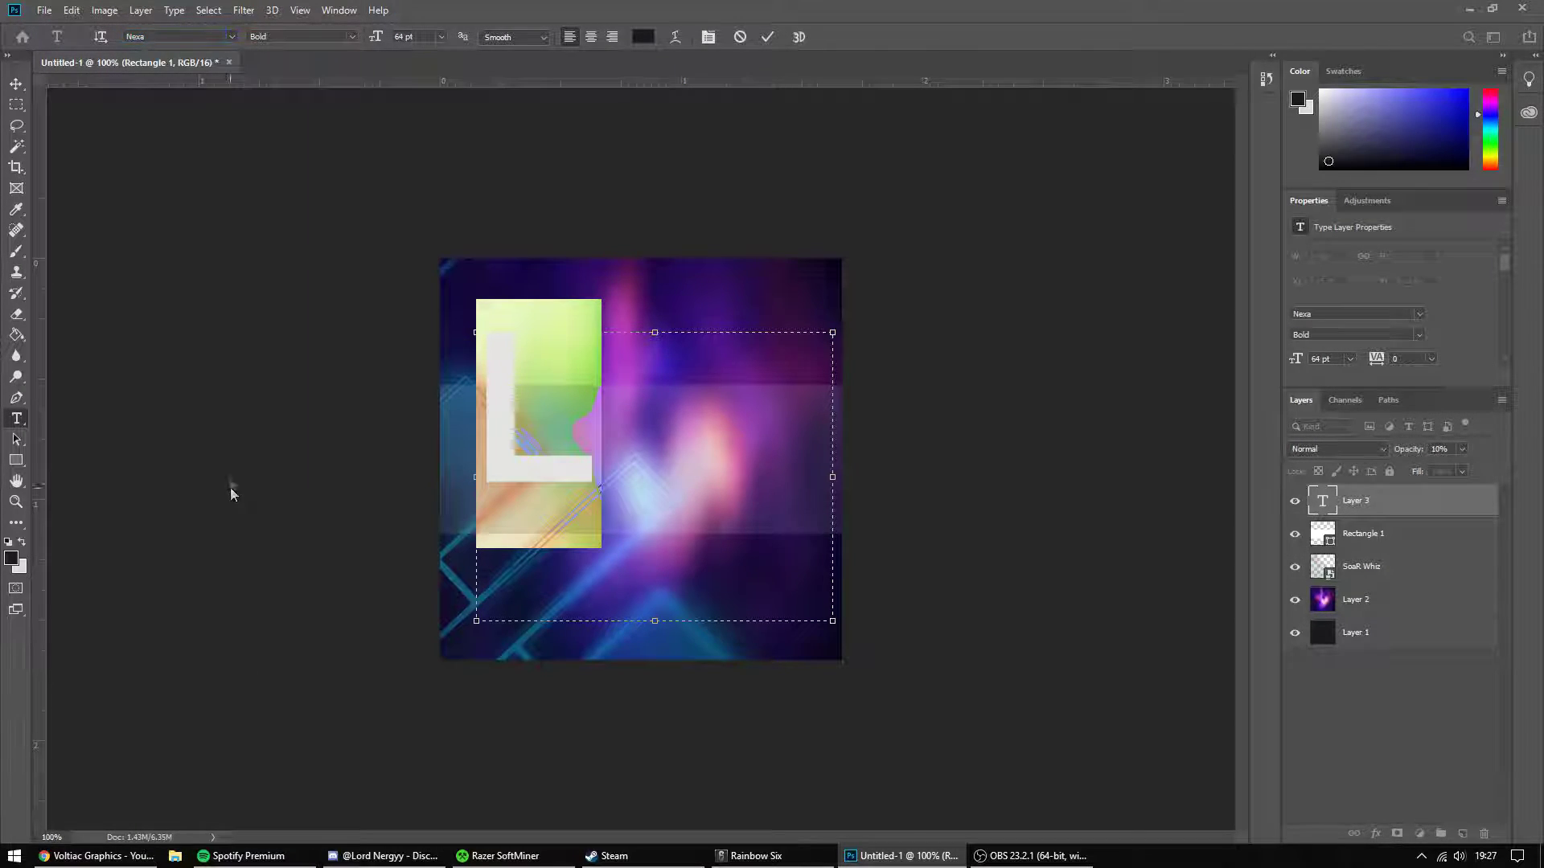
pyautogui.click(334, 66)
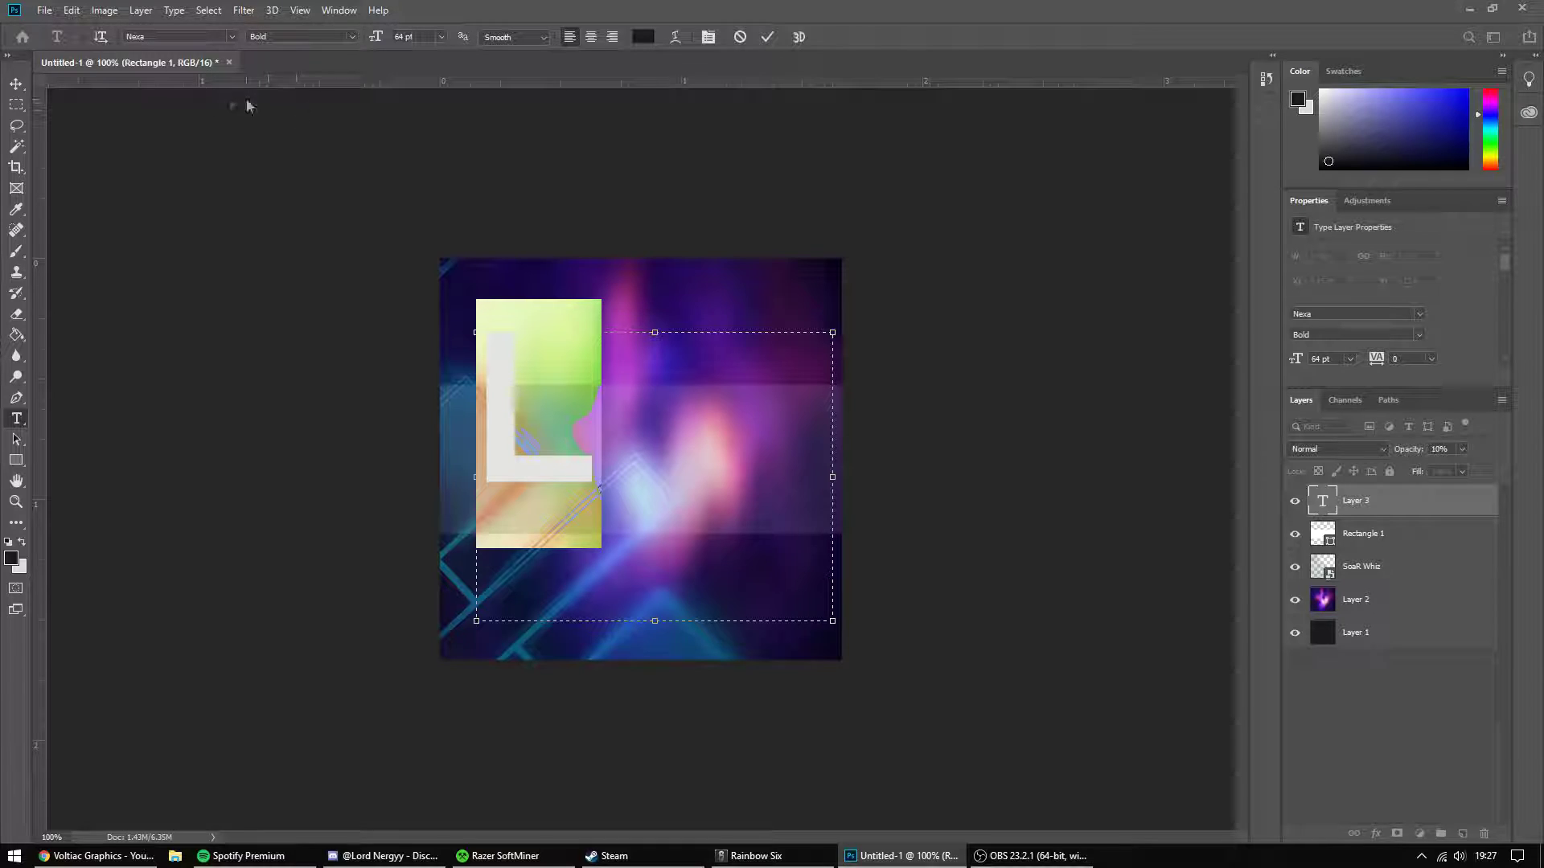
pyautogui.moveTo(378, 40); pyautogui.dragTo(412, 45)
# Move the letter L toward the middle and align it to the center of the canvas.
pyautogui.click(16, 84)
pyautogui.moveTo(525, 450); pyautogui.dragTo(592, 448)
pyautogui.hotkey('ctrl', 'a')
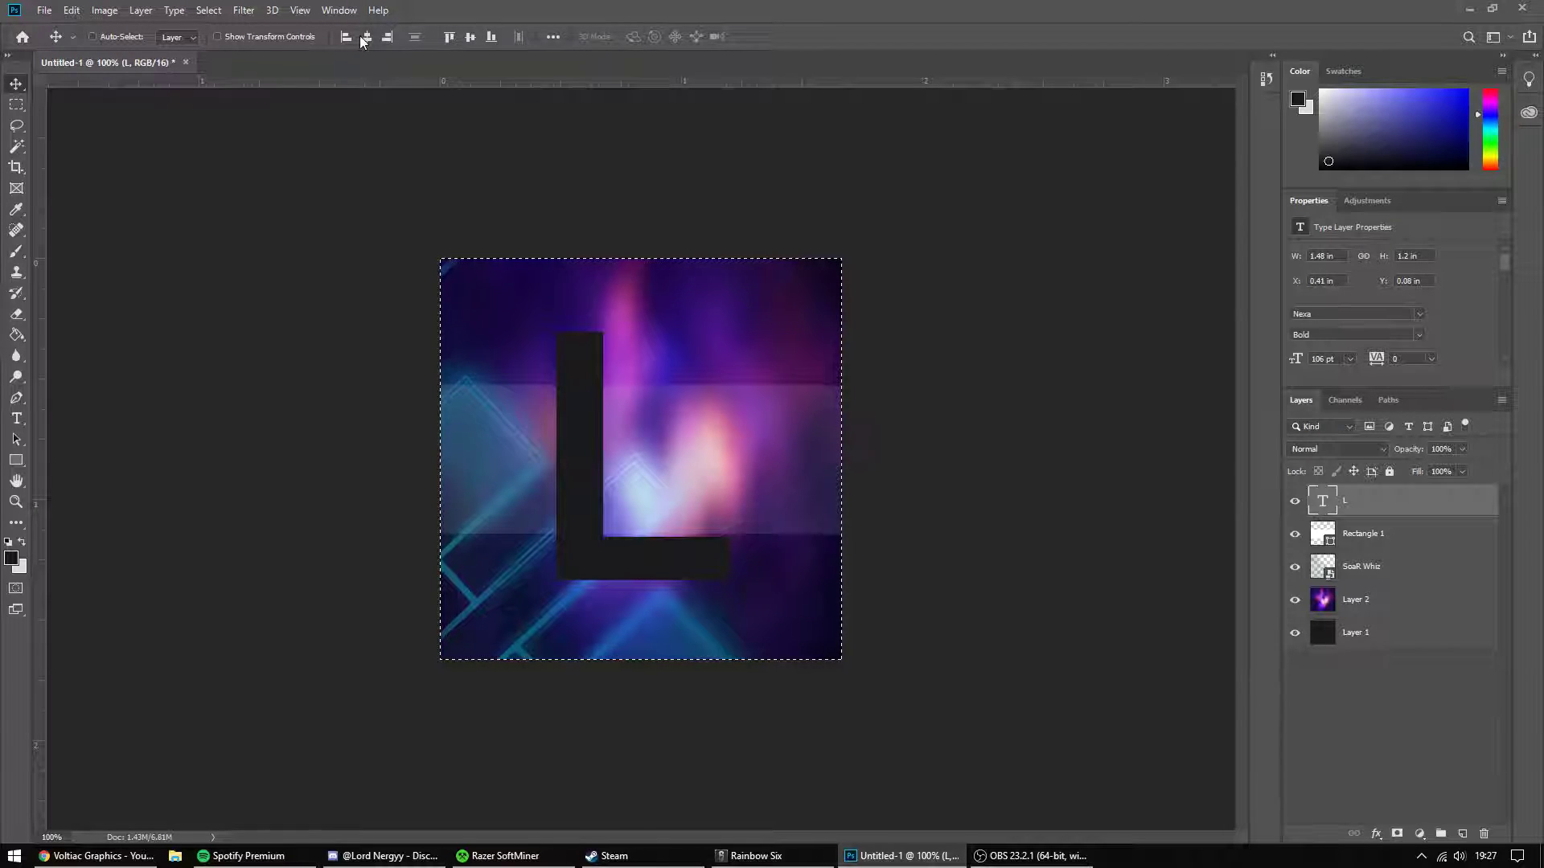
pyautogui.click(470, 36)
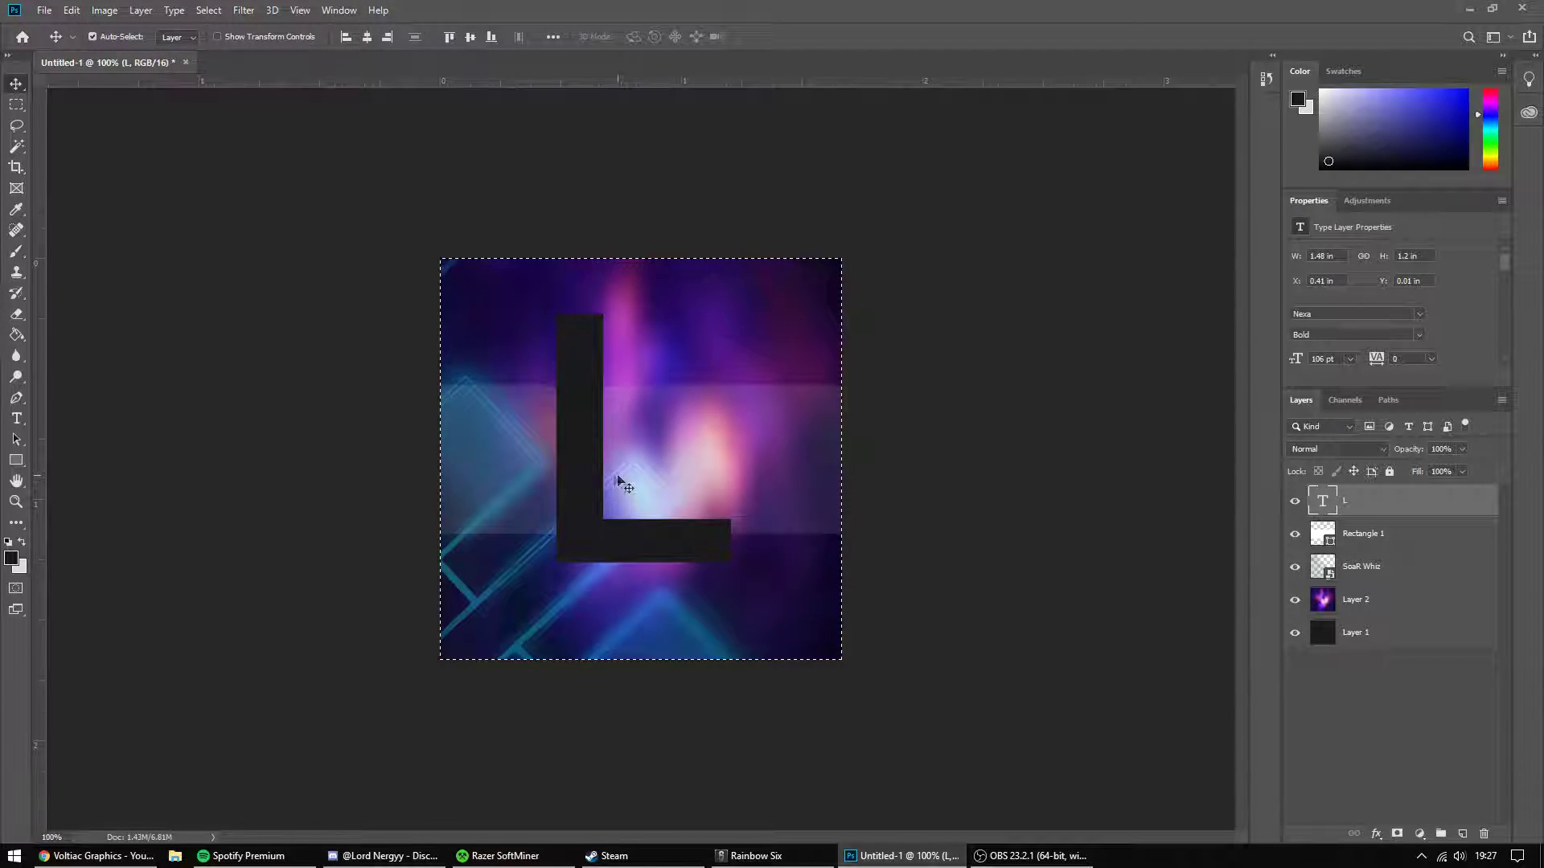
# Change the letter L's text color to white (ffffff).
pyautogui.click(17, 416)
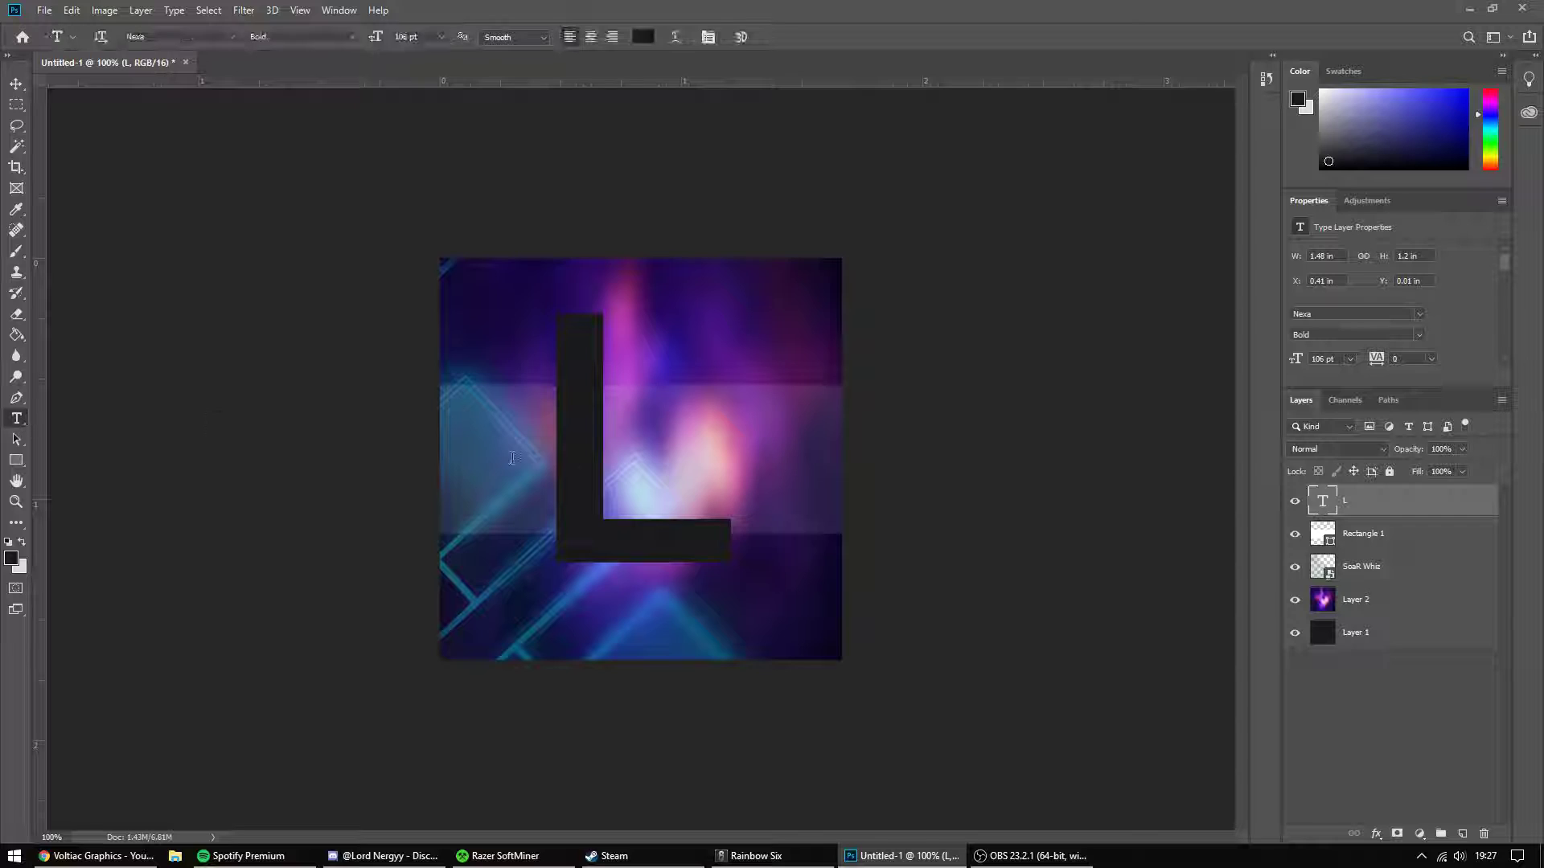
pyautogui.doubleClick(737, 540)
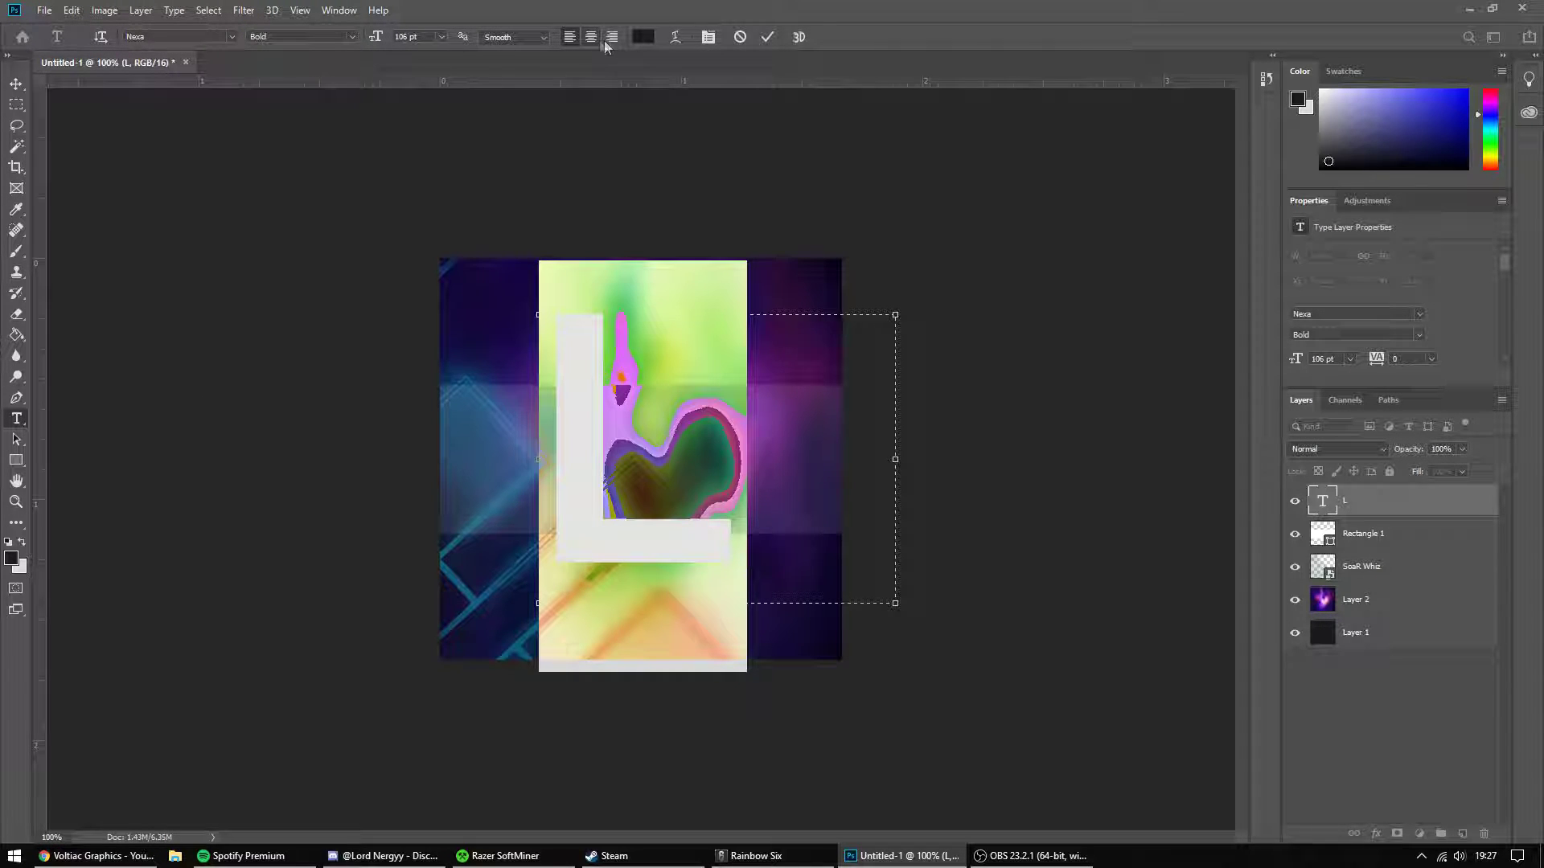
pyautogui.click(643, 36)
pyautogui.write('ffffff')
pyautogui.press('Return')
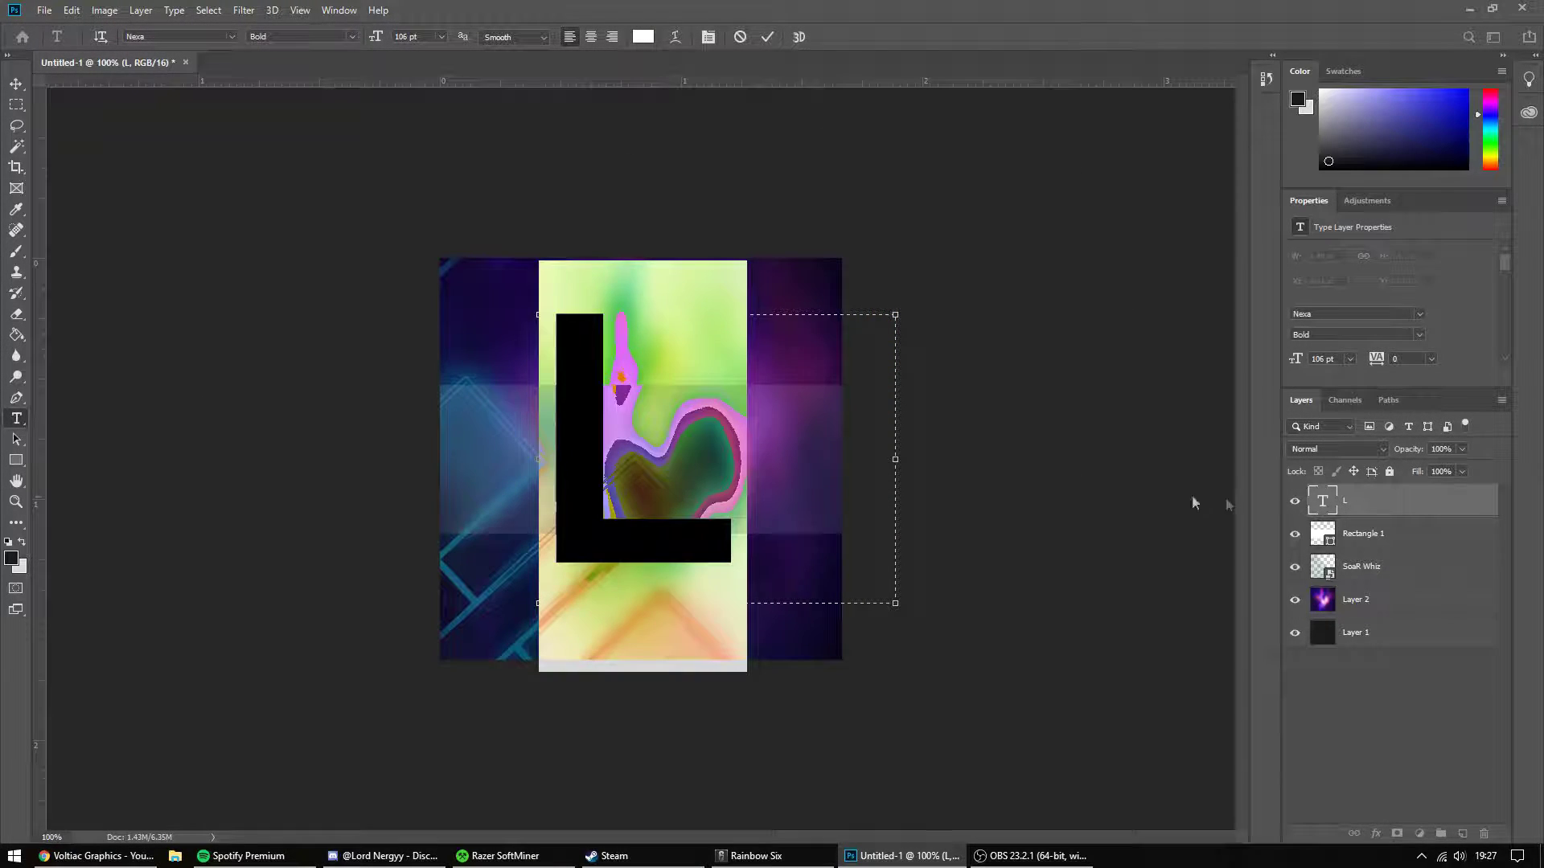
# Paste the layer style with Stroke, Gradient Overlay and Outer Glow onto the L text layer.
pyautogui.click(1328, 505)
pyautogui.rightClick(1329, 505)
pyautogui.click(1180, 668)
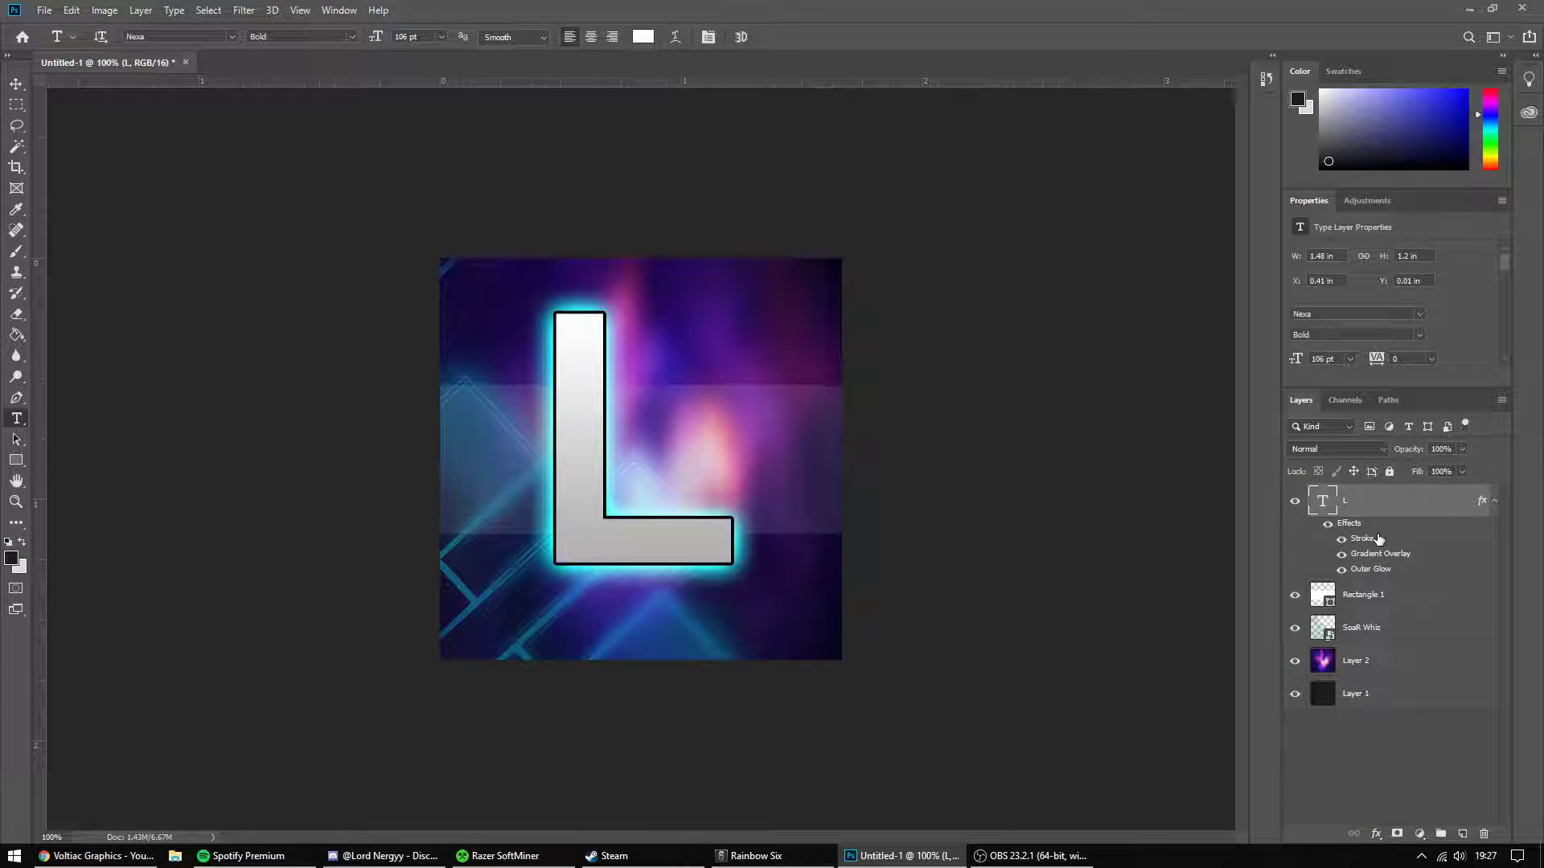
# Reduce the stroke size on the L text layer to 2 px.
pyautogui.doubleClick(1381, 545)
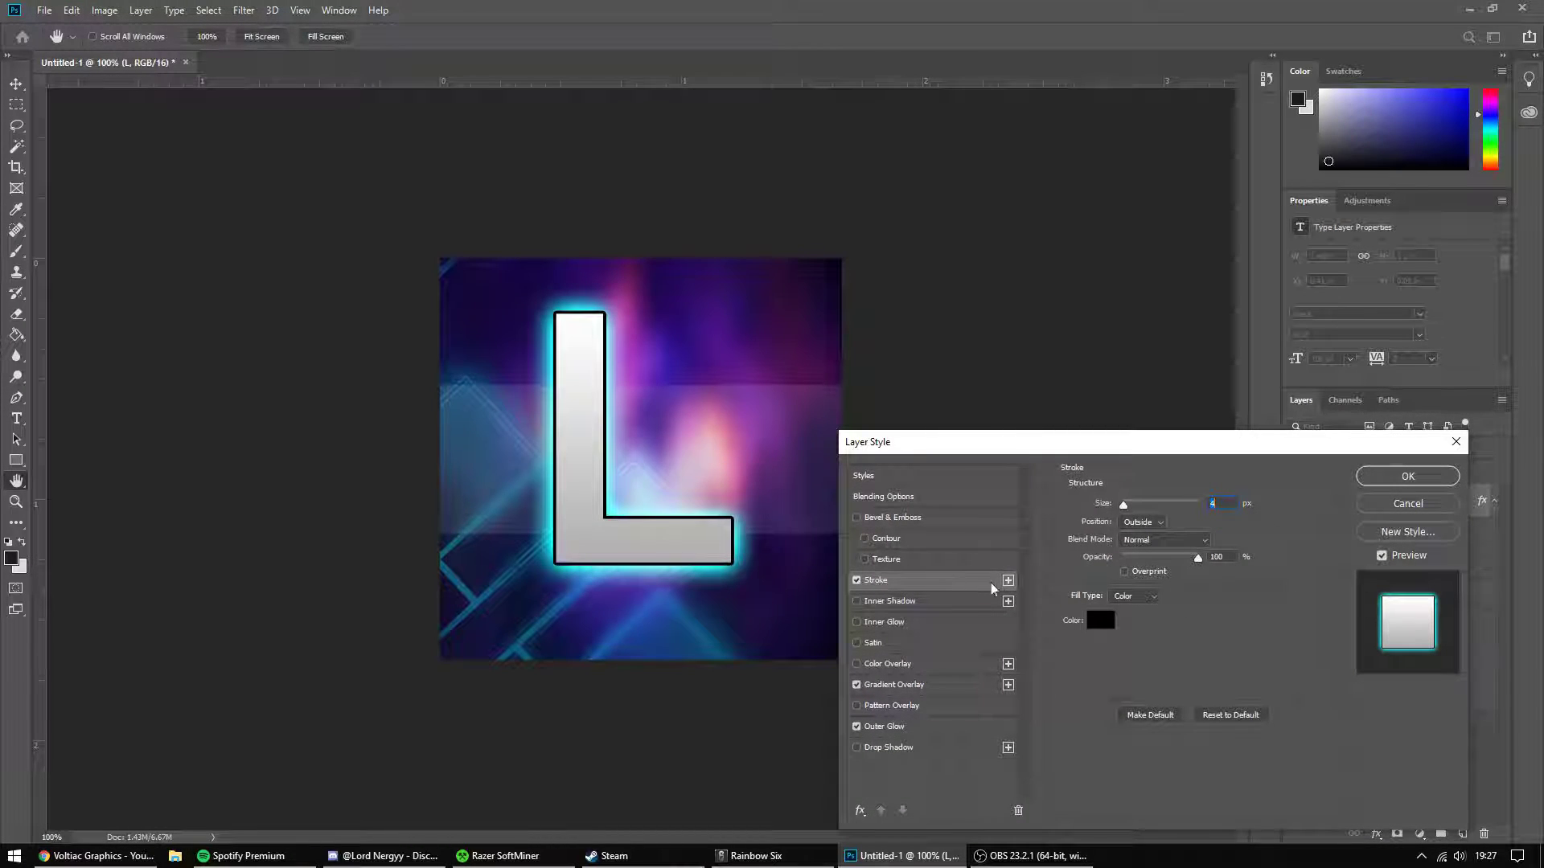
pyautogui.moveTo(1123, 504); pyautogui.dragTo(1122, 507)
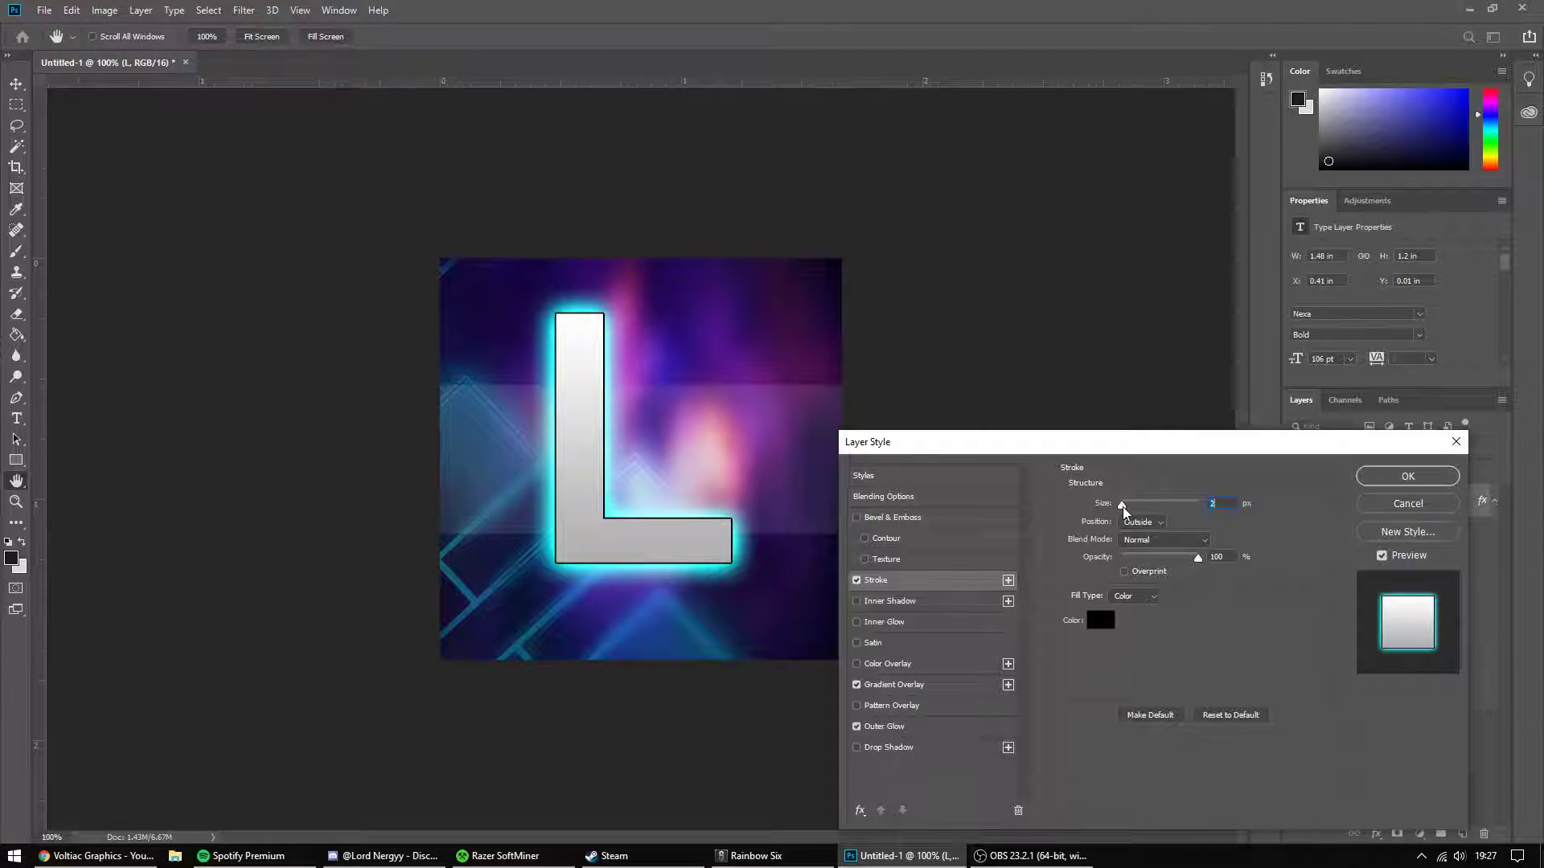
# Check the start and end stop colors of the L layer's Gradient Overlay in the Gradient Editor.
pyautogui.click(884, 685)
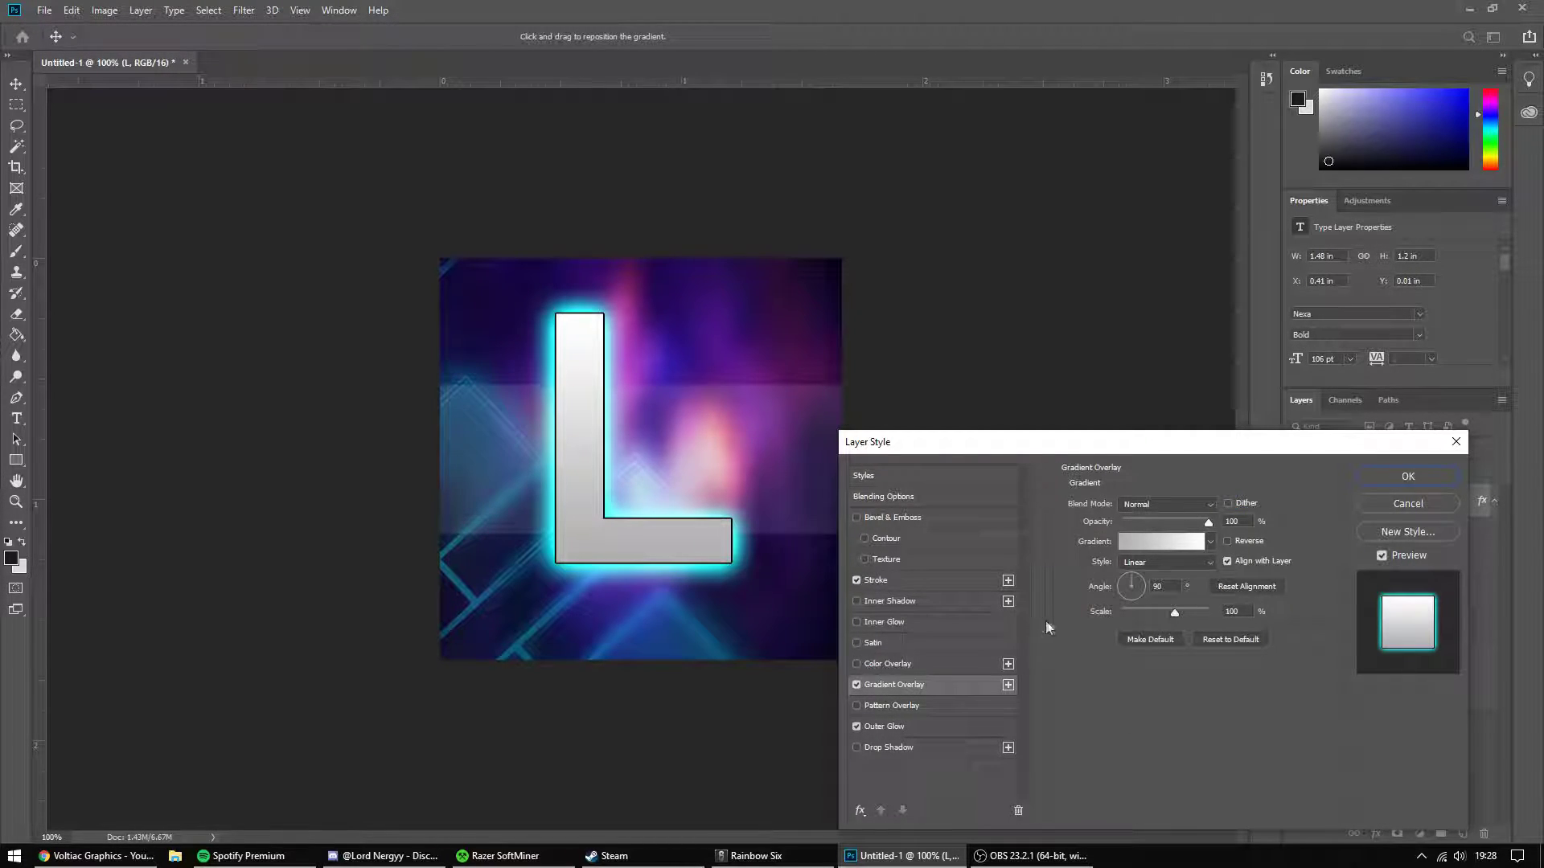
pyautogui.click(1174, 545)
pyautogui.click(602, 420)
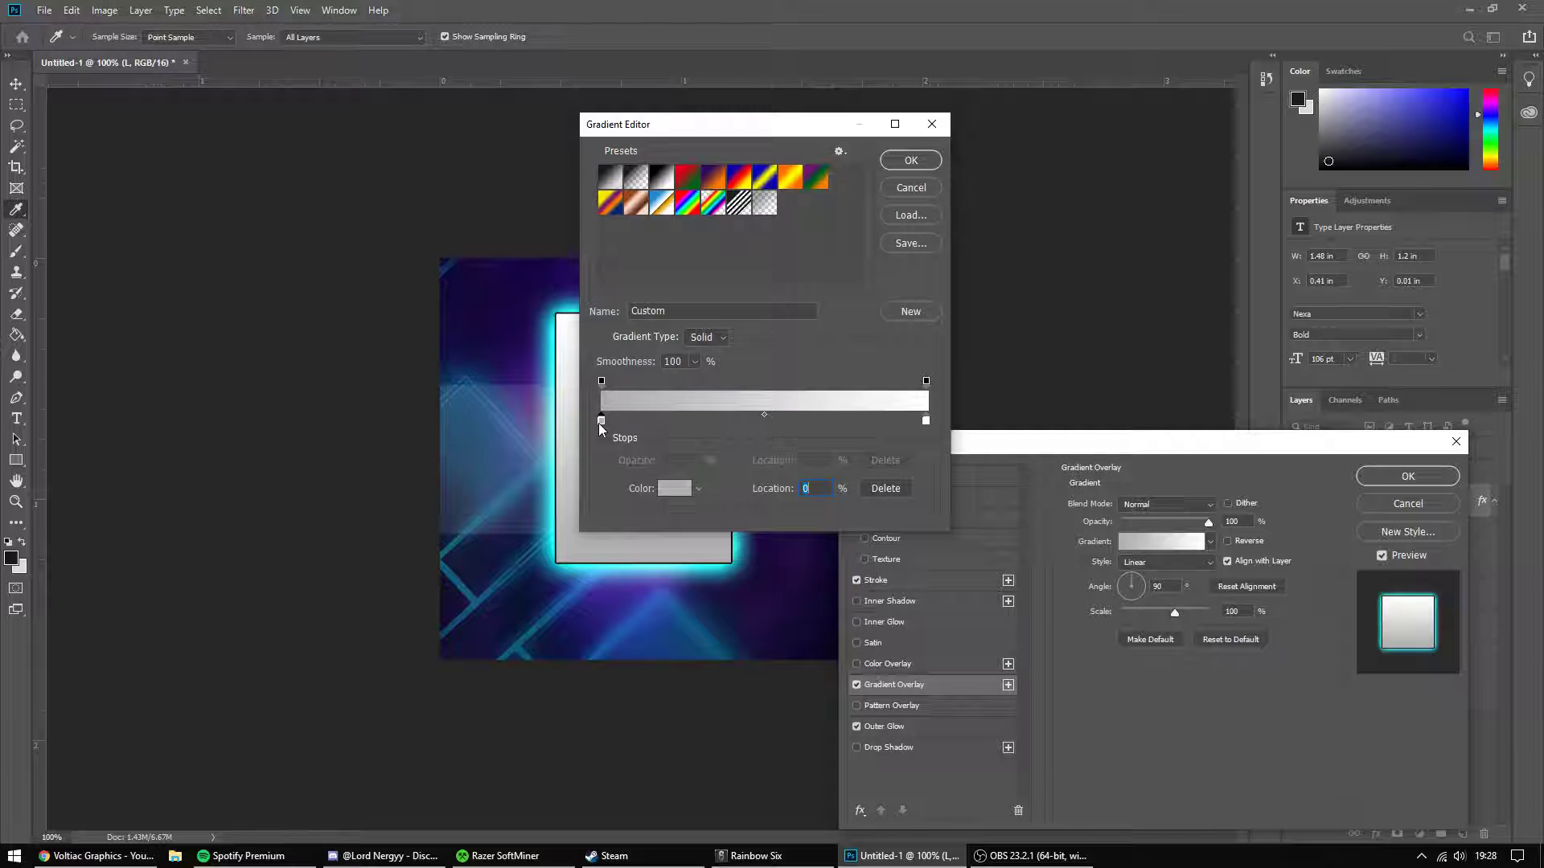
pyautogui.doubleClick(600, 423)
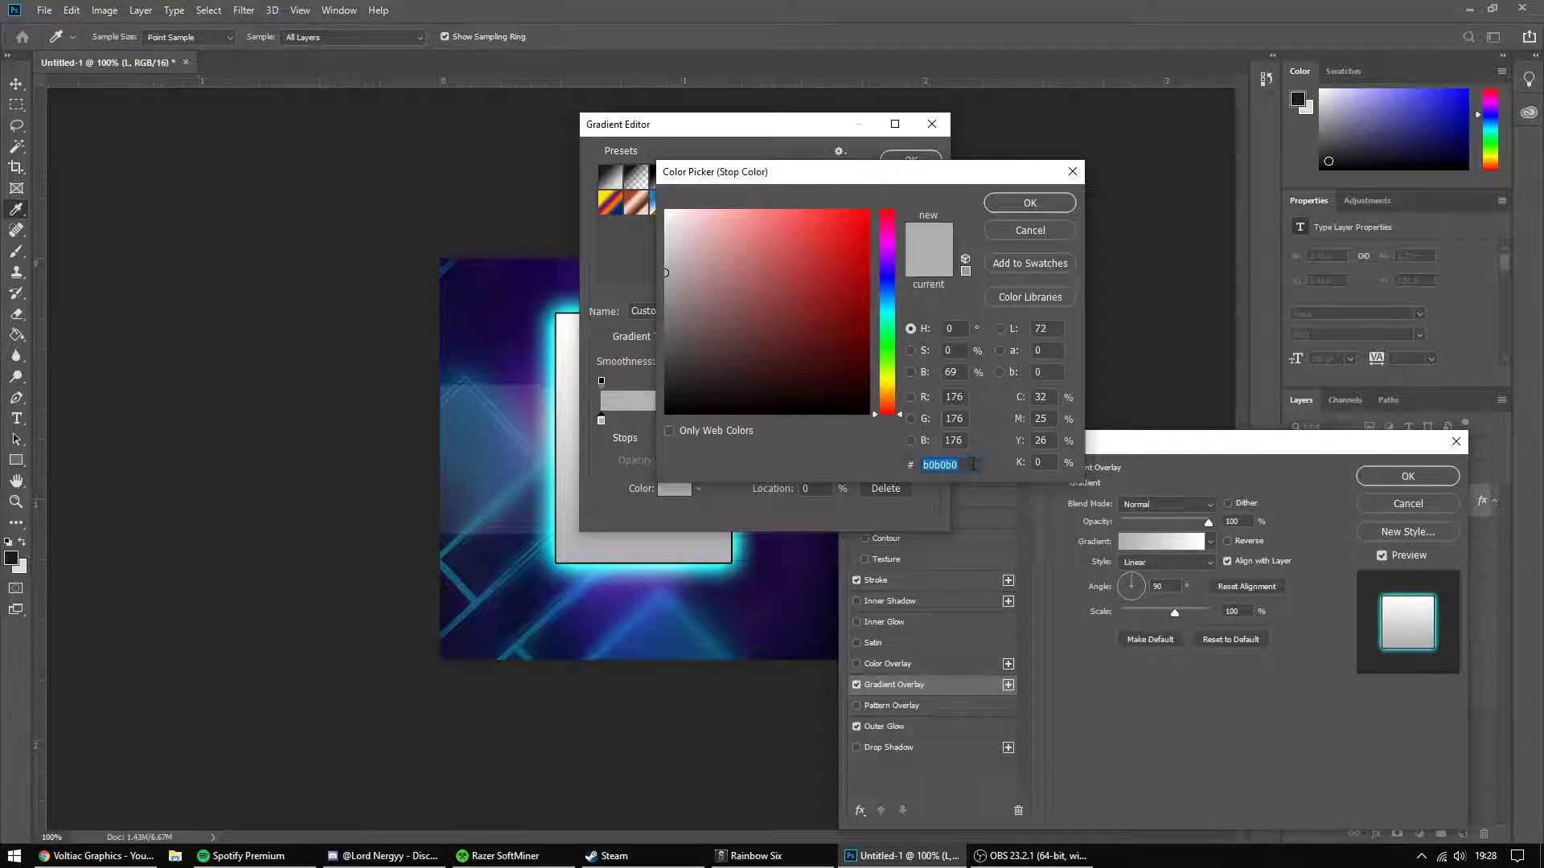
pyautogui.click(1030, 205)
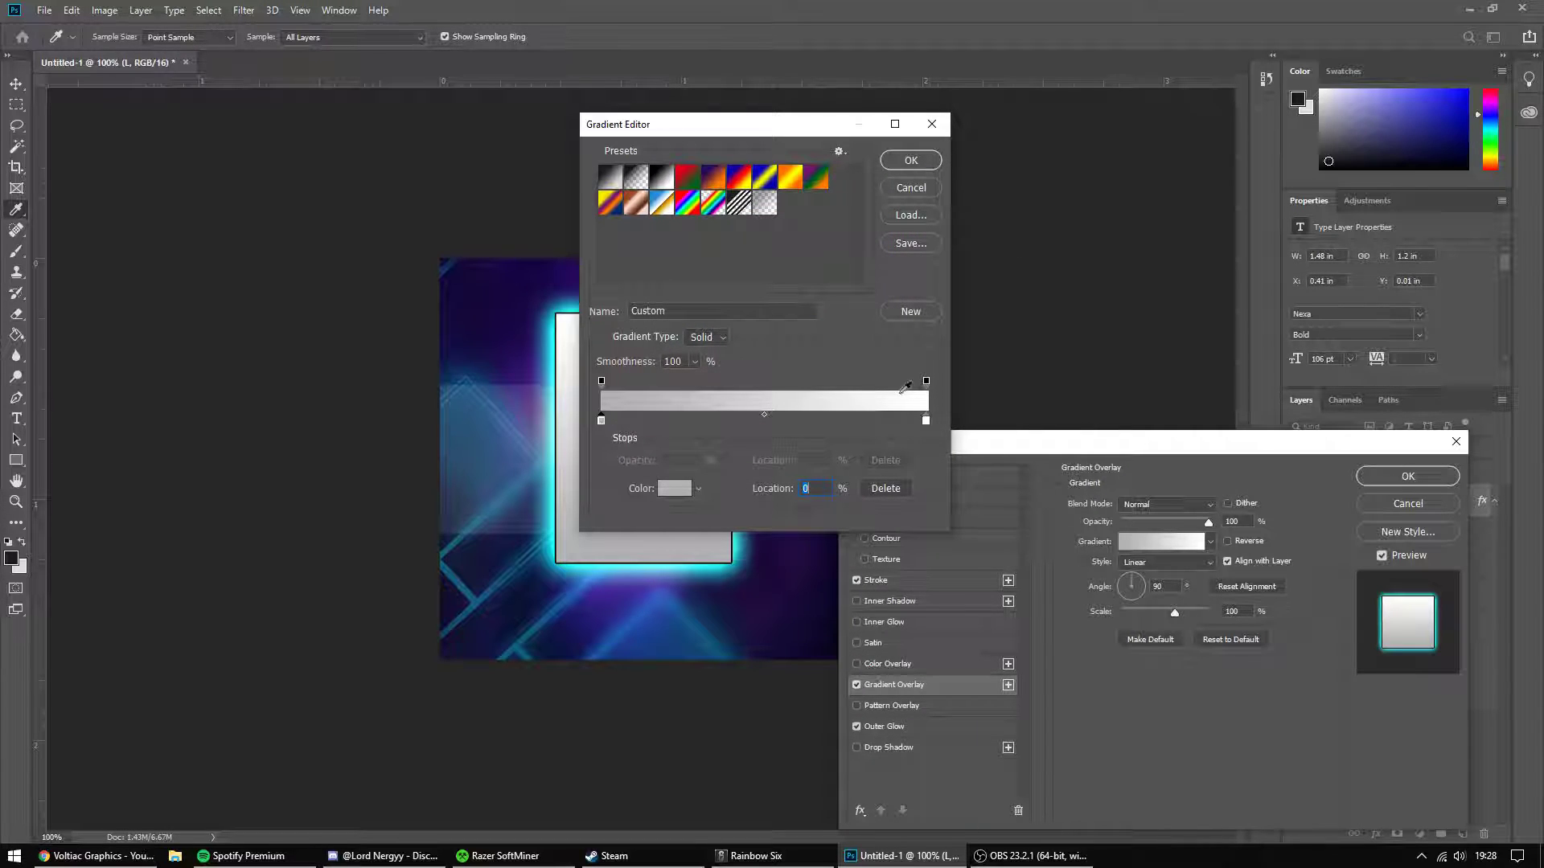
pyautogui.doubleClick(926, 420)
pyautogui.click(1030, 206)
pyautogui.click(908, 162)
# Check the Outer Glow color of the L layer and apply the layer style.
pyautogui.click(913, 728)
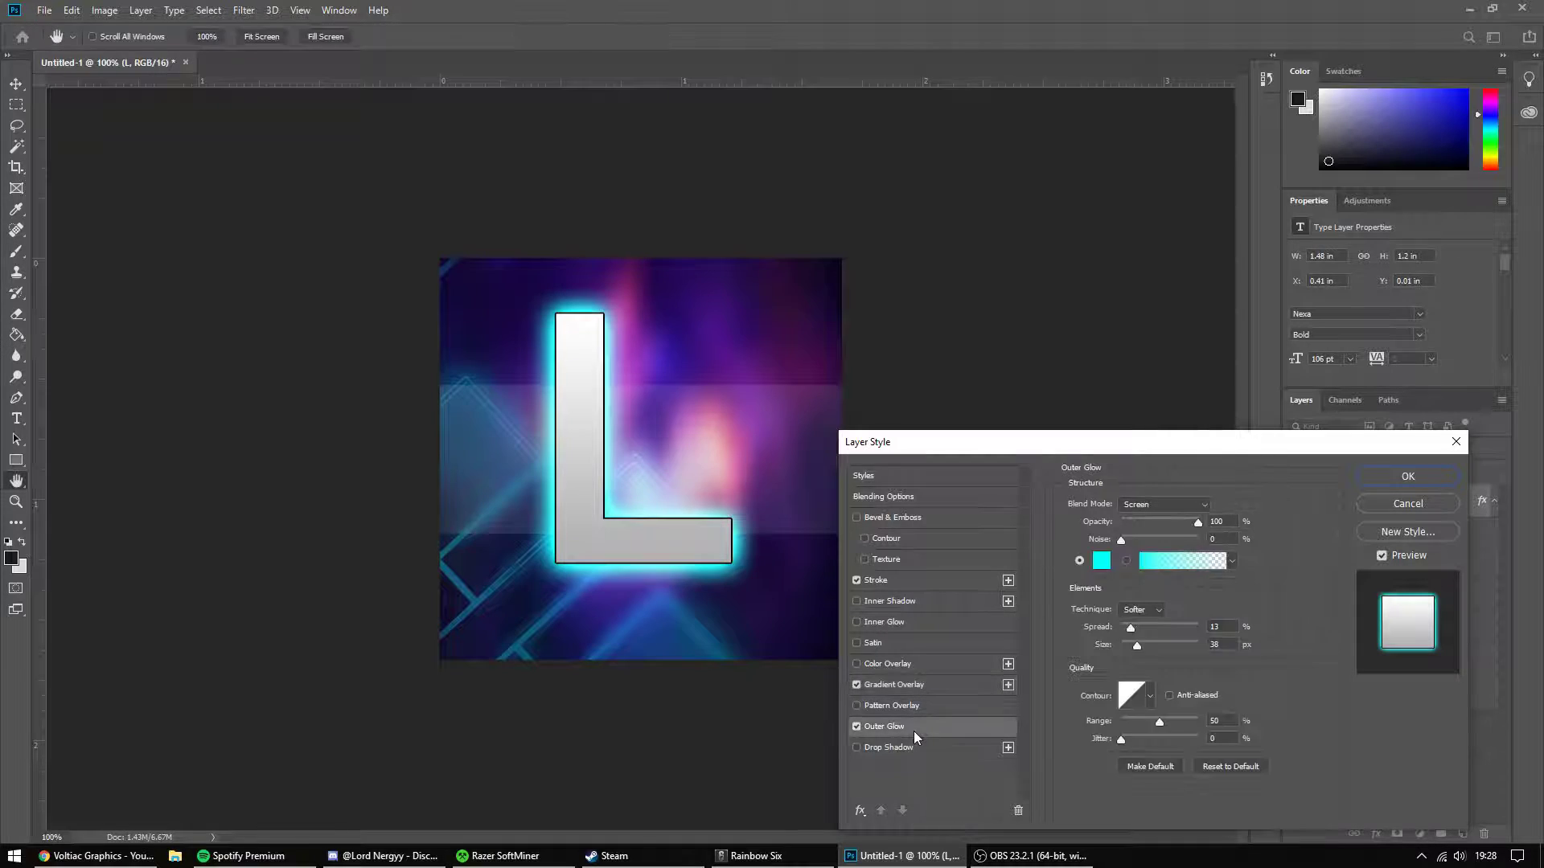
pyautogui.click(1106, 563)
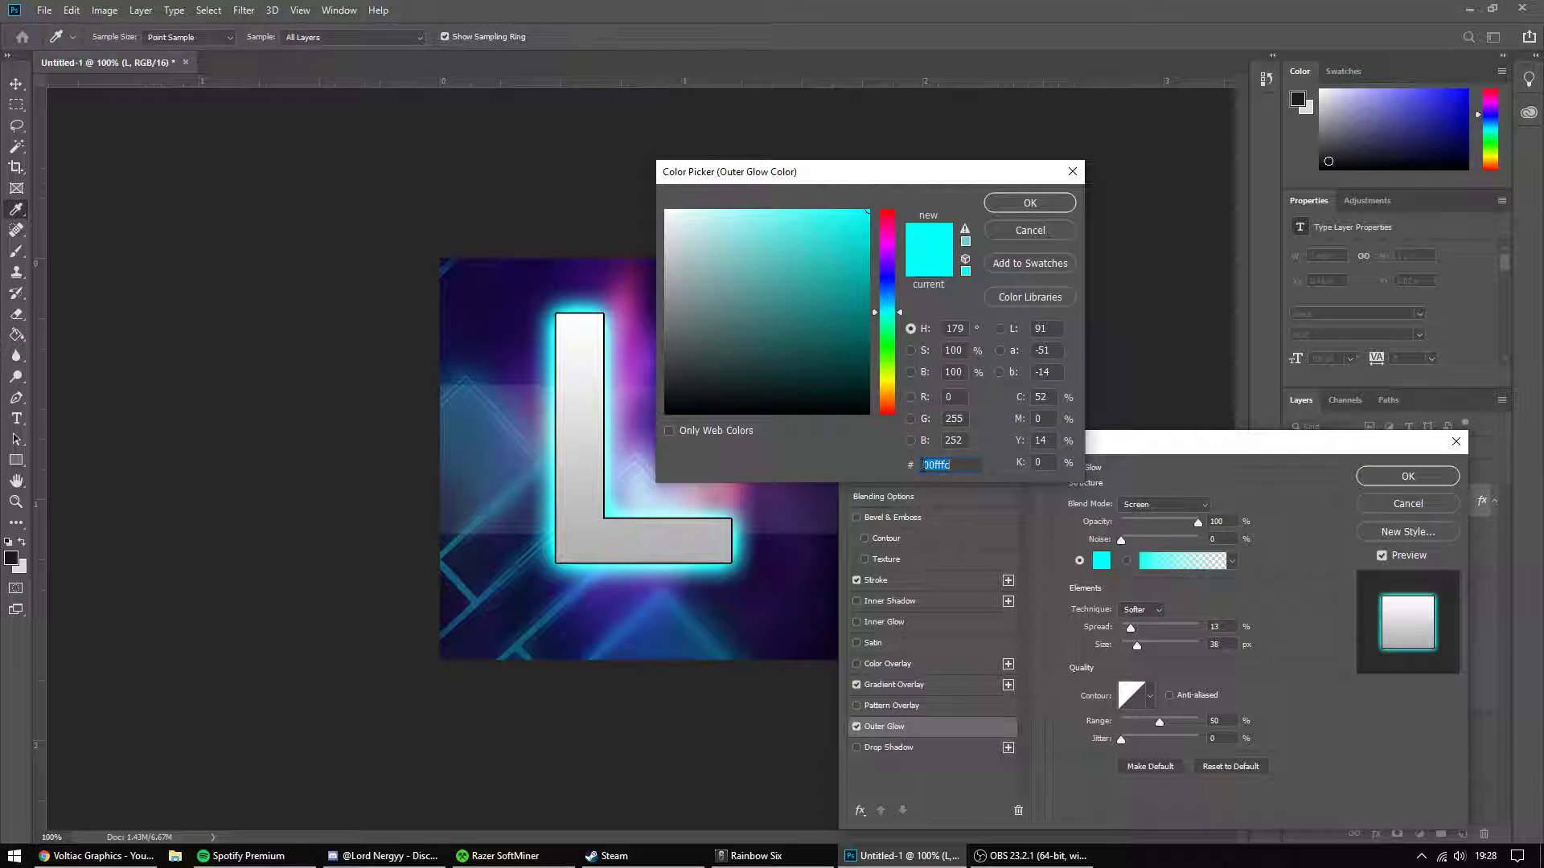
pyautogui.click(1020, 211)
pyautogui.click(1407, 474)
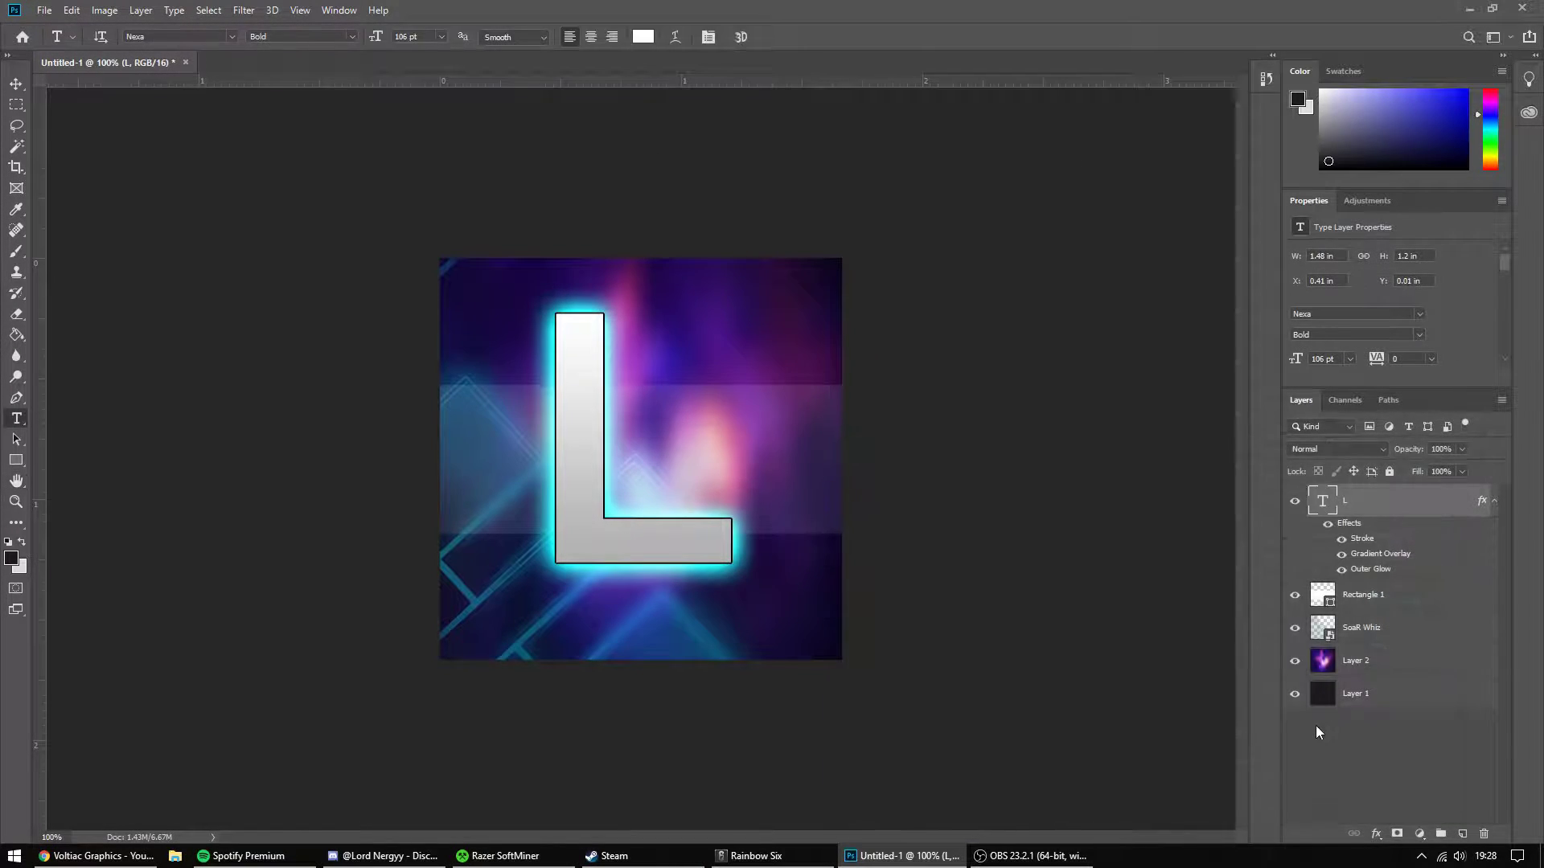
# Place the dark texture image named 2 from the Random Shiz folder as an embedded object and commit it.
pyautogui.click(53, 10)
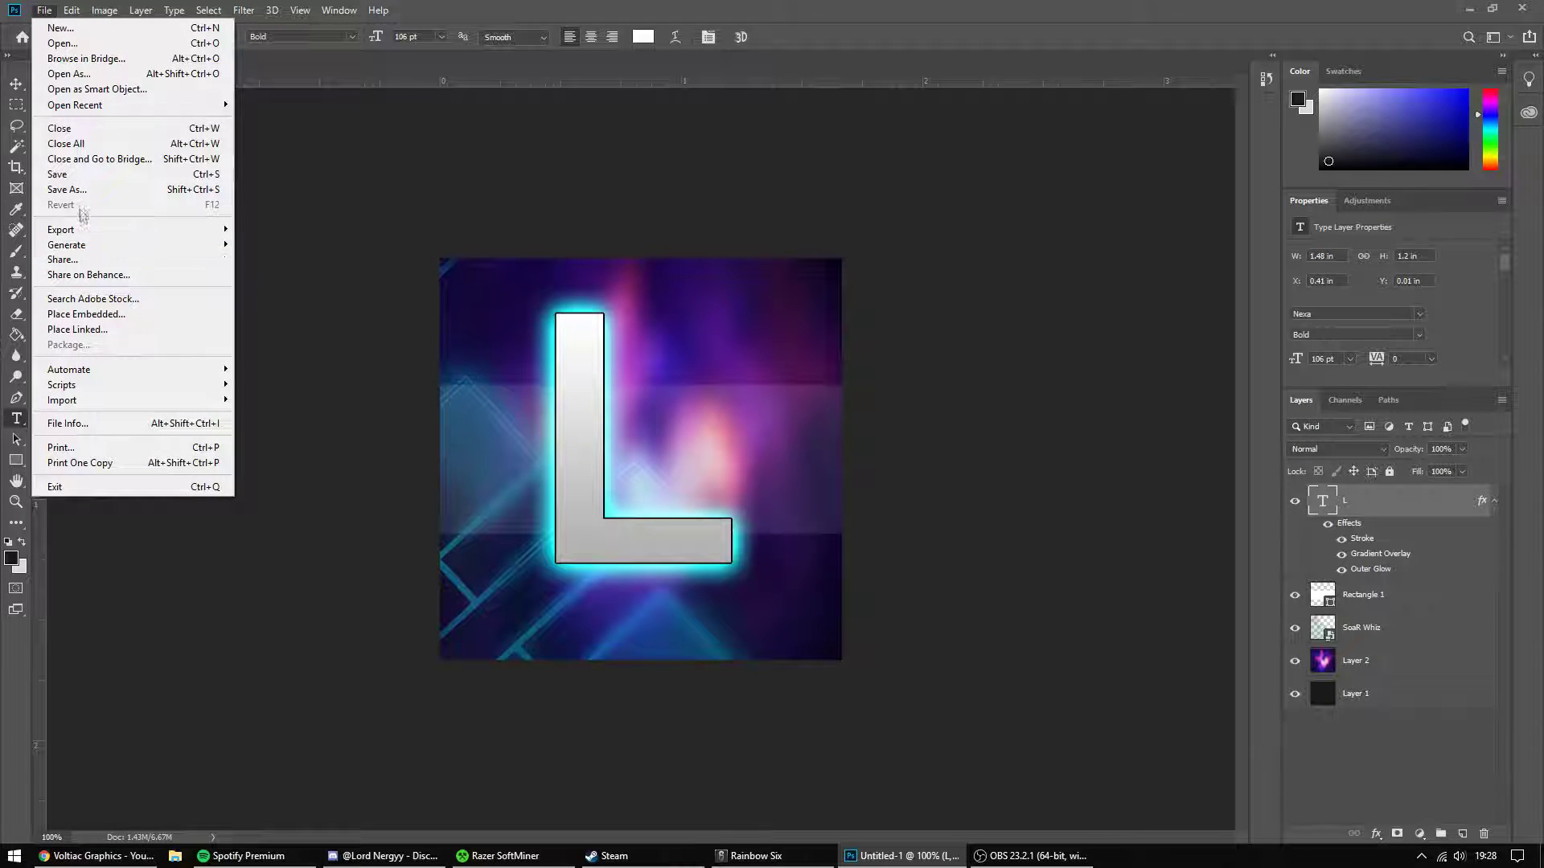
pyautogui.click(81, 315)
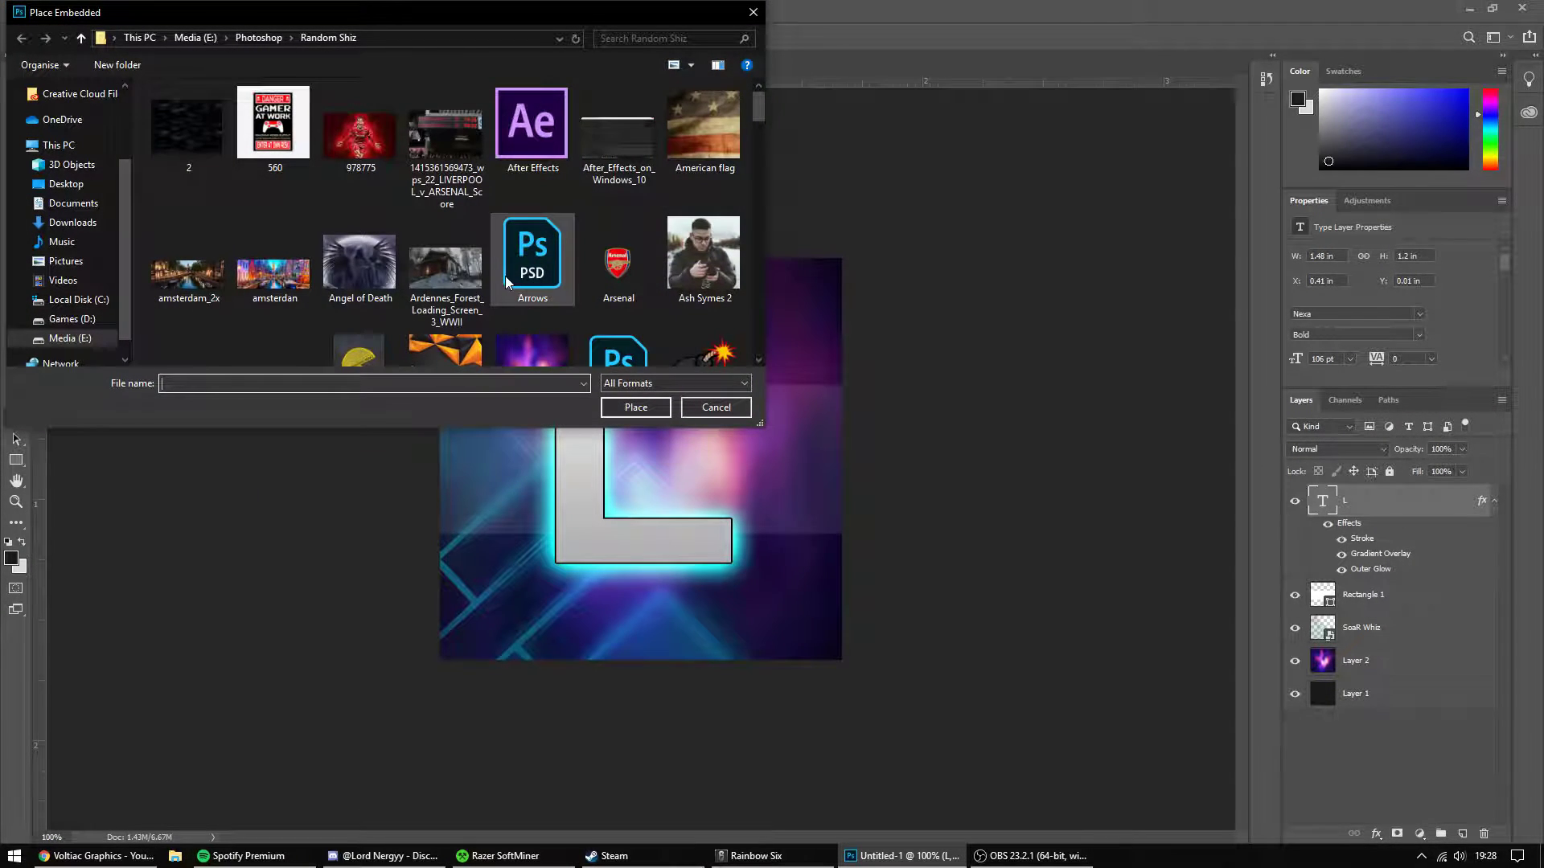
pyautogui.scroll(-3, 505, 277)
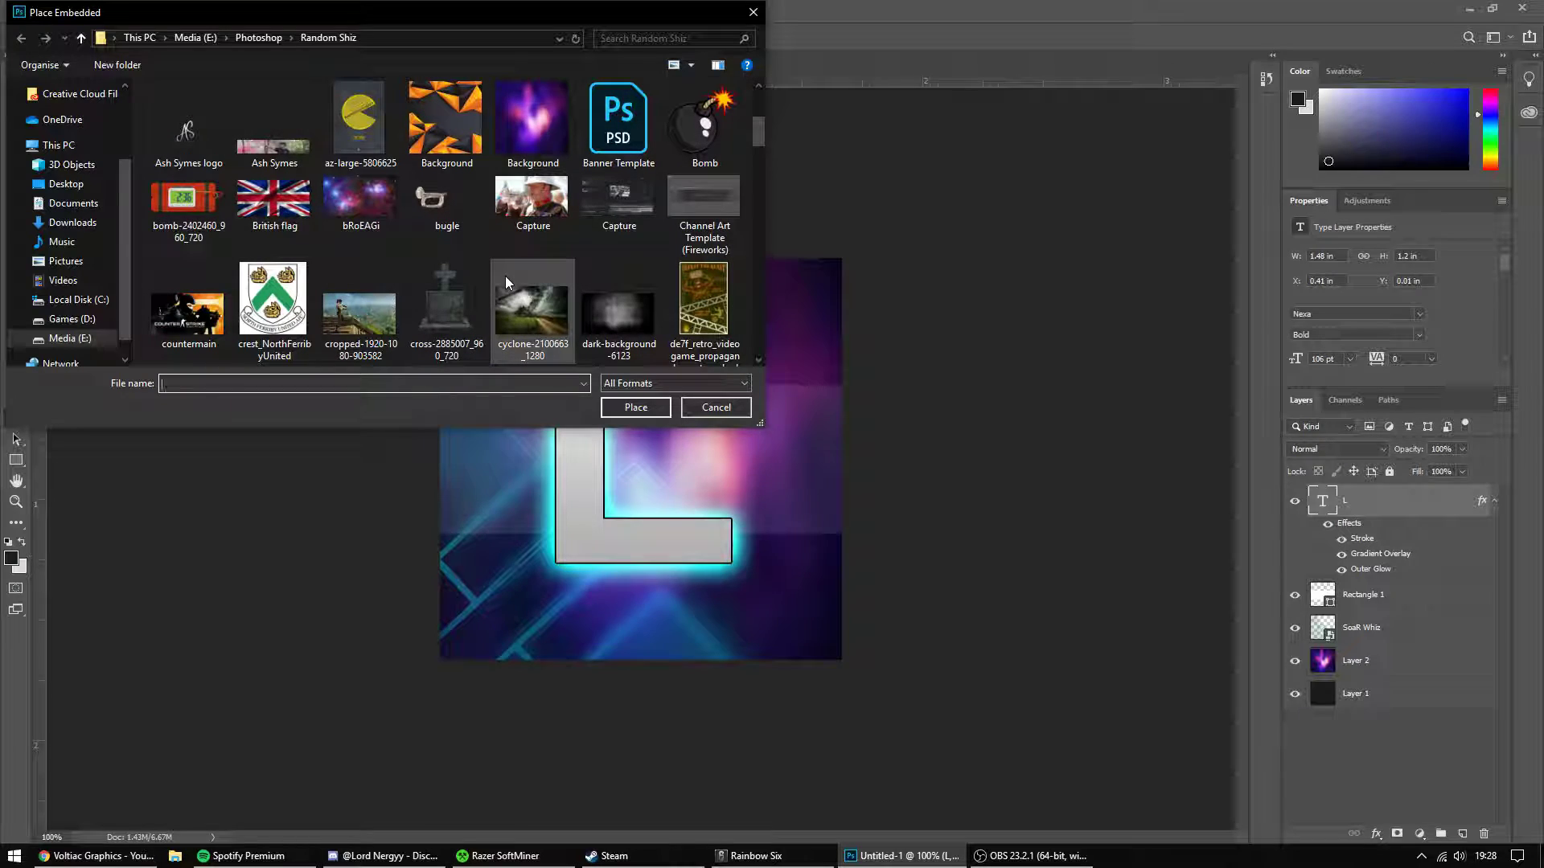
pyautogui.scroll(-5, 482, 281)
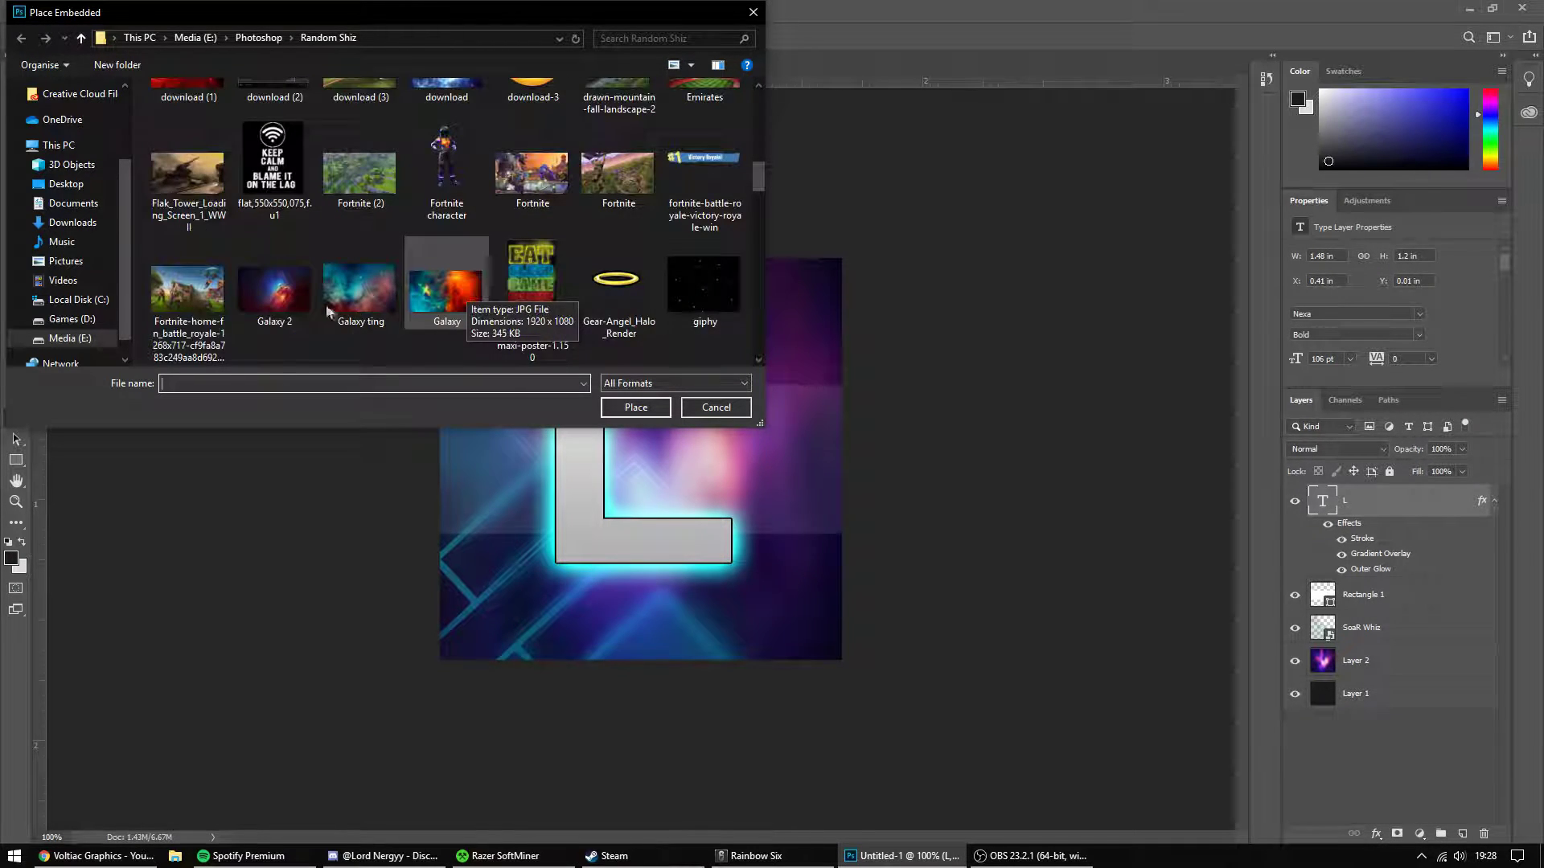
pyautogui.scroll(-5, 325, 306)
pyautogui.scroll(10, 325, 306)
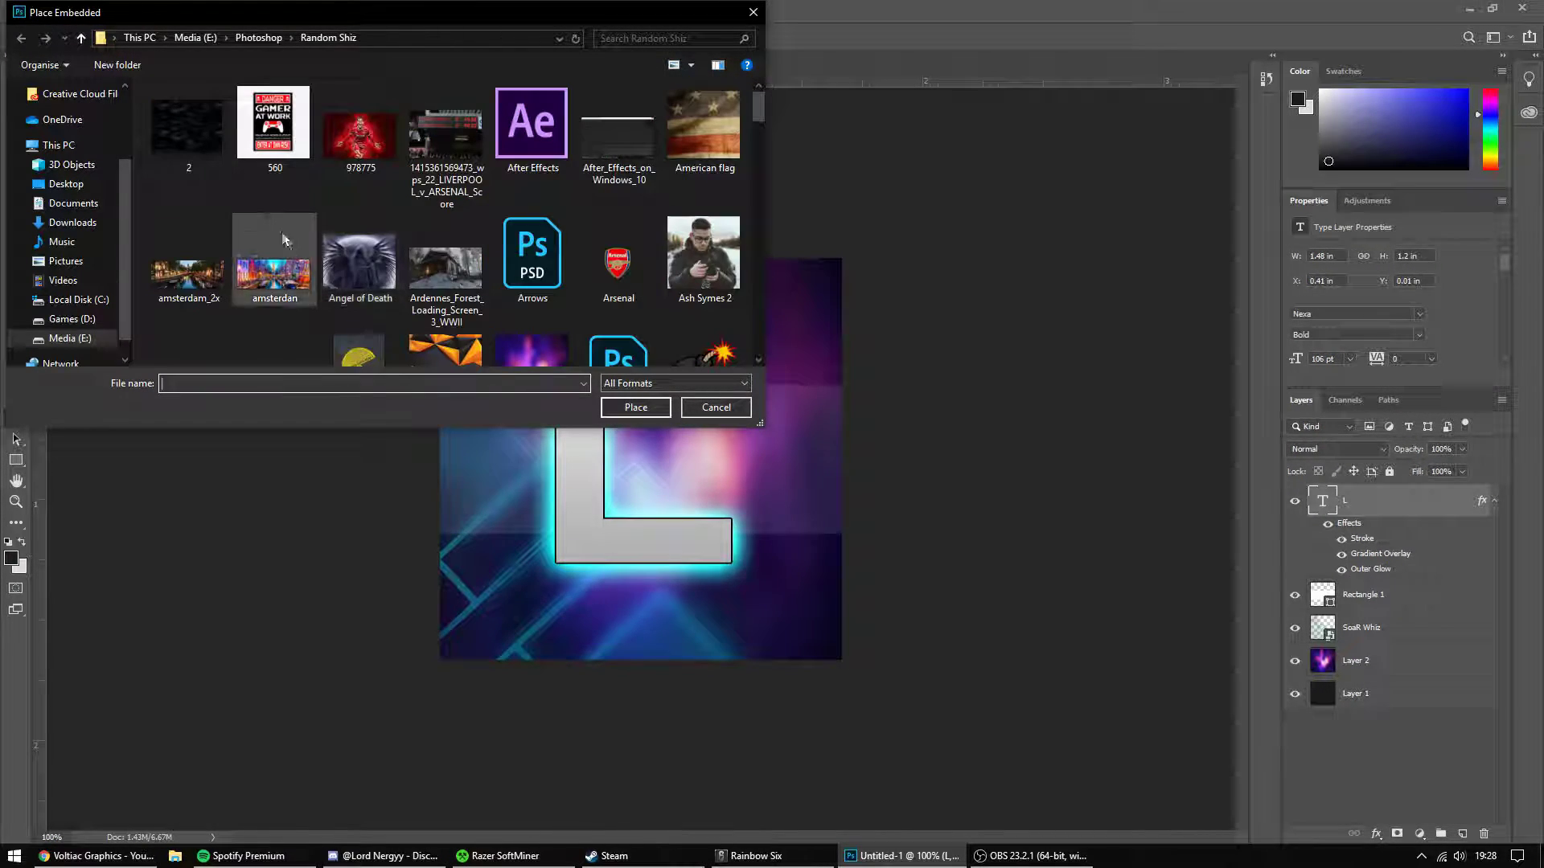
pyautogui.doubleClick(200, 129)
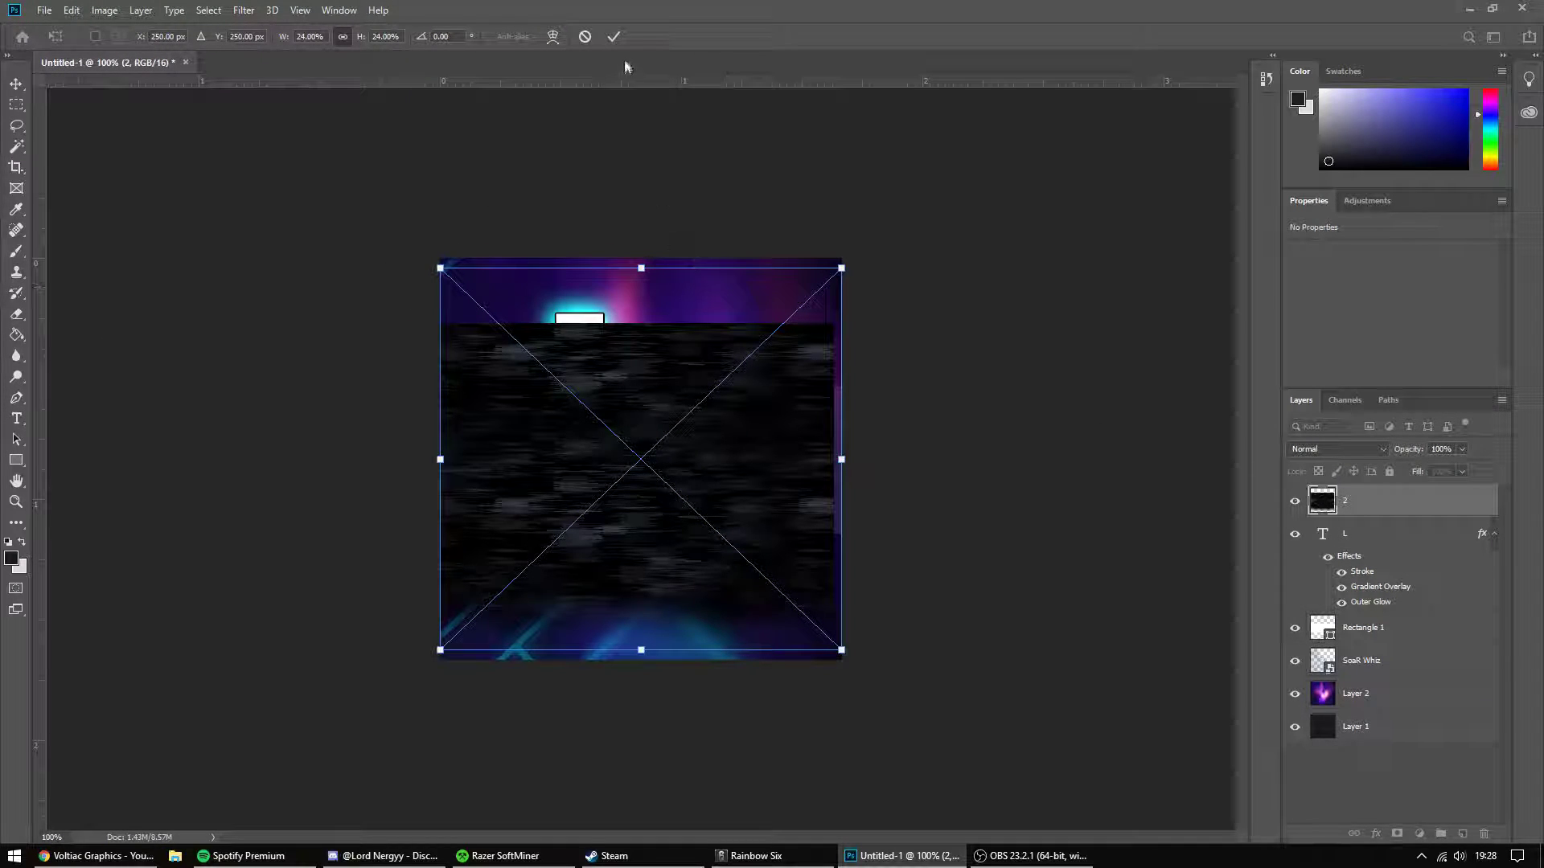
pyautogui.click(614, 36)
# Move the placed texture layer directly below the L text layer and set its blend mode to Soft Light.
pyautogui.click(1339, 449)
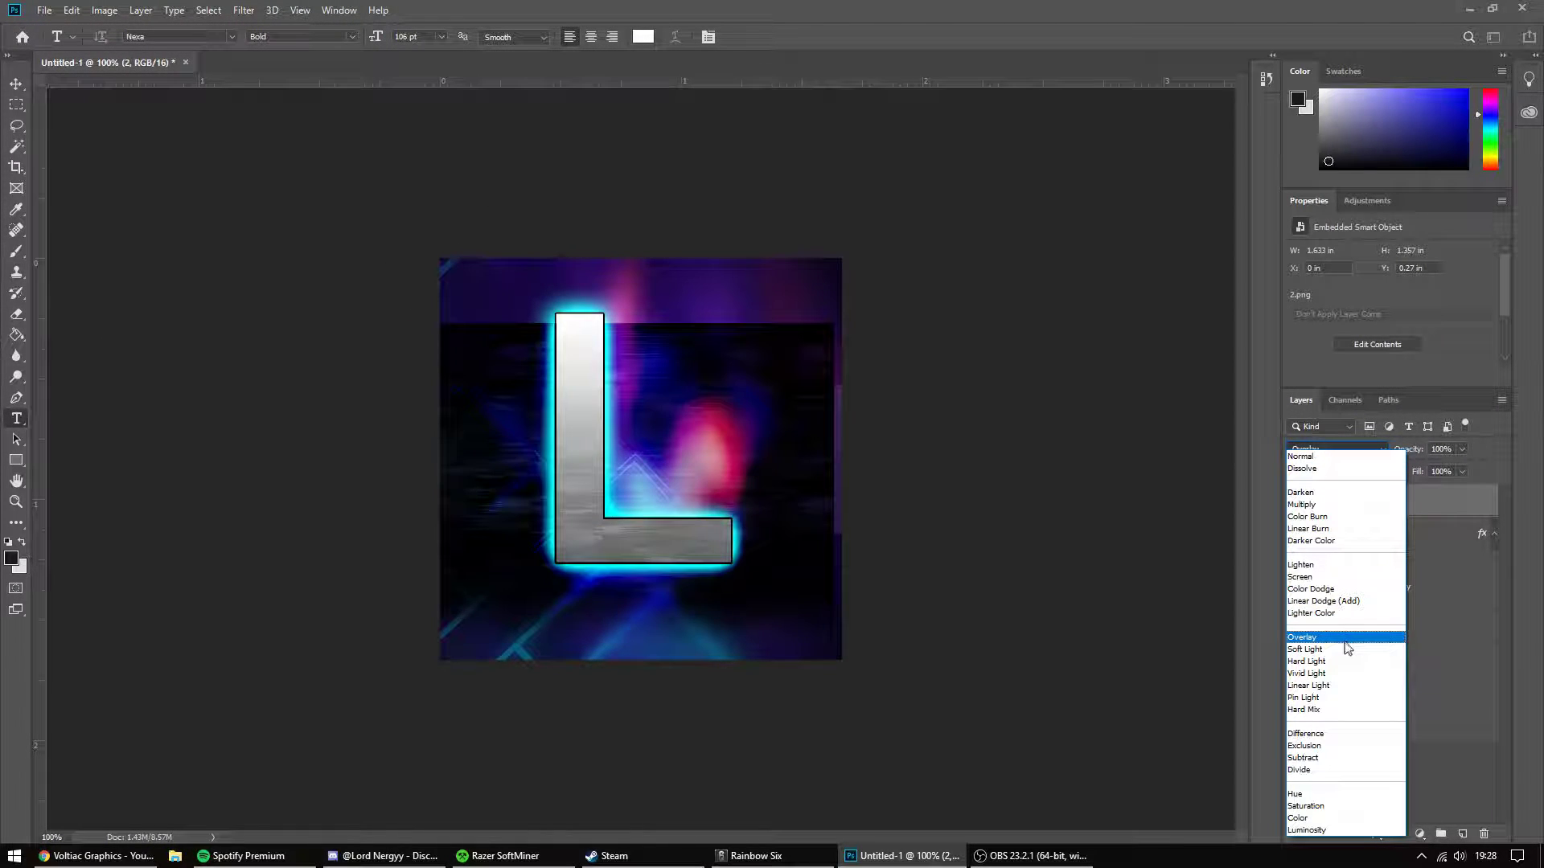
pyautogui.click(1313, 568)
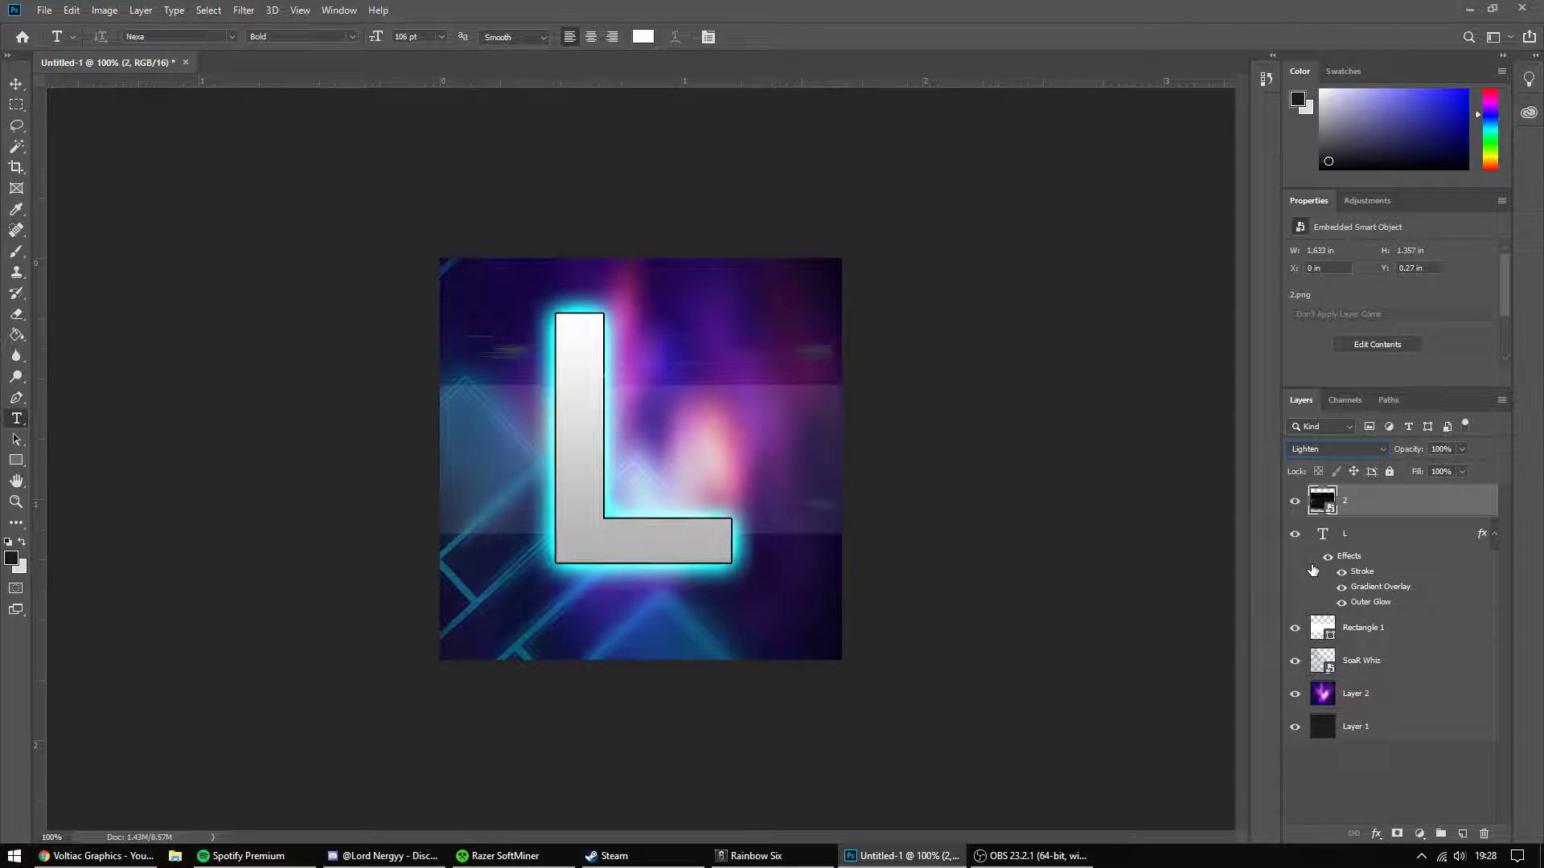
pyautogui.moveTo(1367, 501); pyautogui.dragTo(1400, 588)
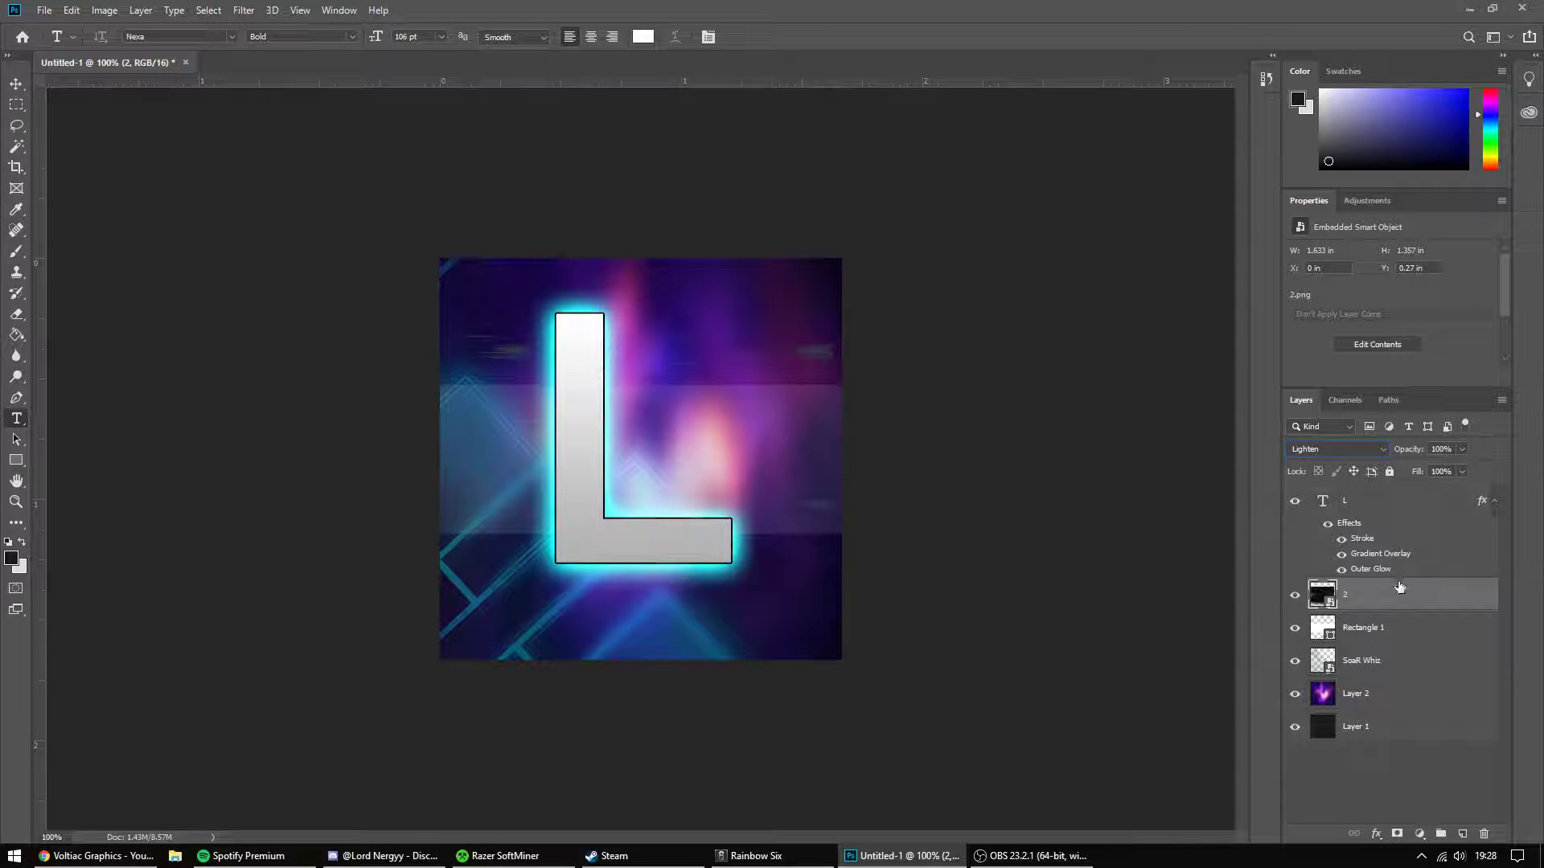
pyautogui.click(1359, 453)
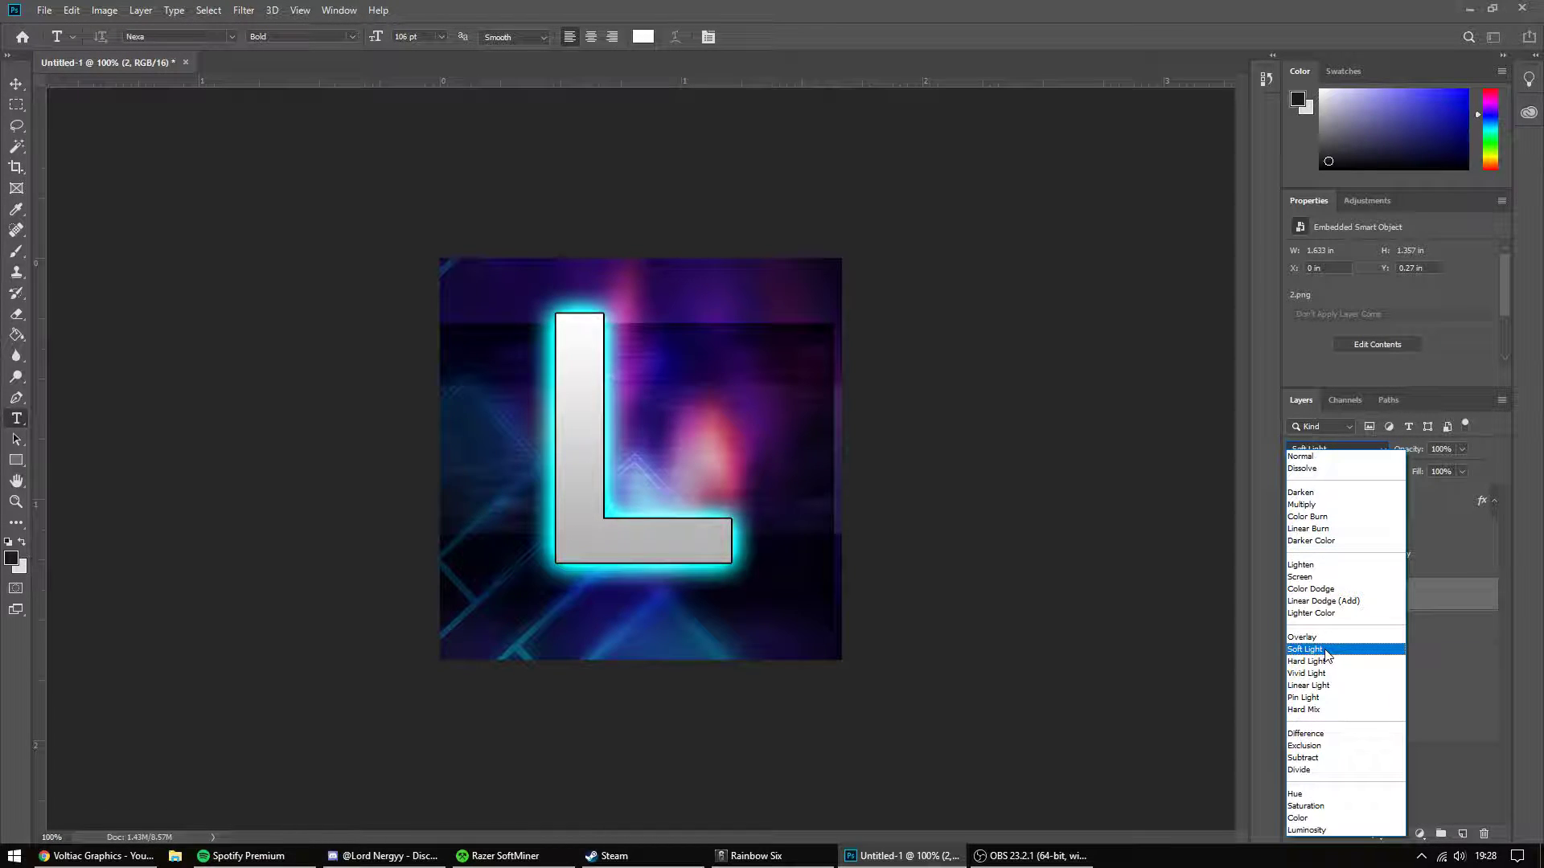
pyautogui.click(1327, 649)
# Center the texture vertically on the canvas, then shift it up toward the canvas's upper edge.
pyautogui.click(23, 91)
pyautogui.moveTo(808, 351); pyautogui.dragTo(803, 349)
pyautogui.hotkey('ctrl', 'a')
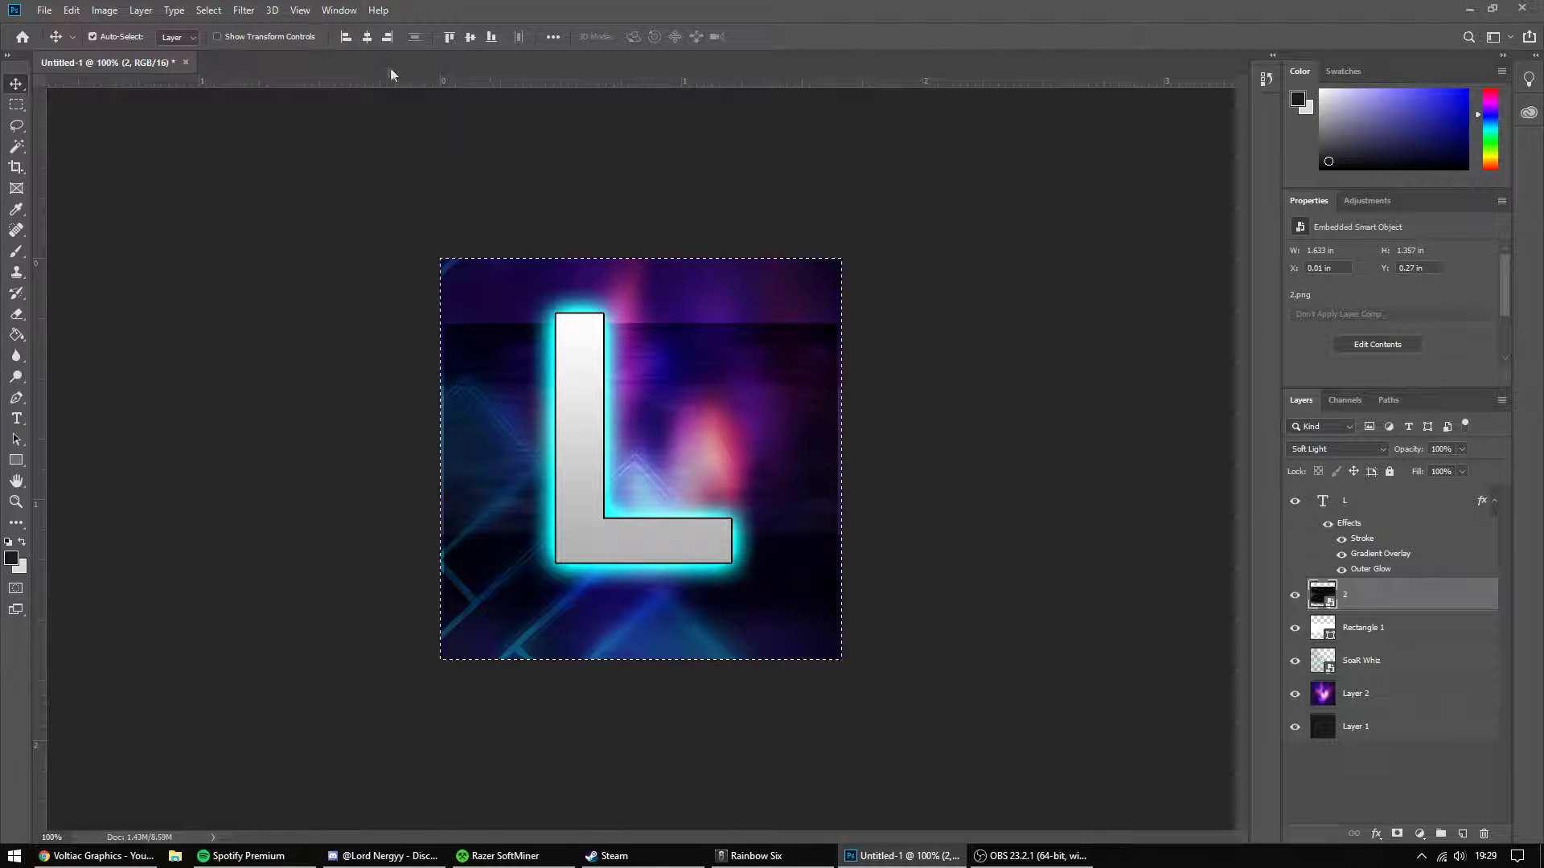
pyautogui.click(470, 36)
pyautogui.hotkey('ctrl', 'd')
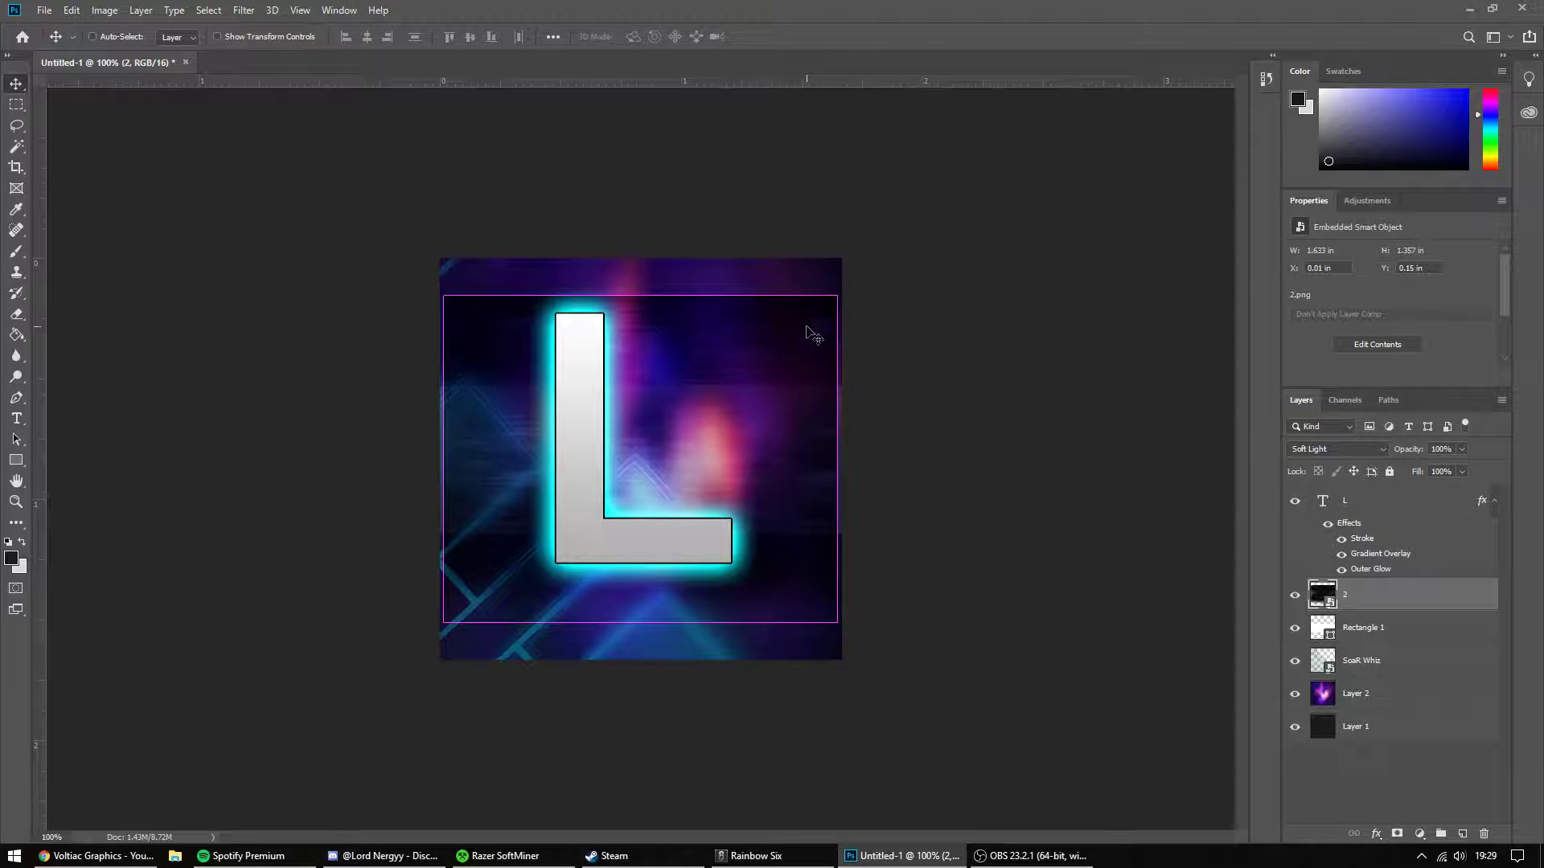
pyautogui.moveTo(832, 325); pyautogui.dragTo(816, 288)
pyautogui.moveTo(823, 541); pyautogui.dragTo(827, 557)
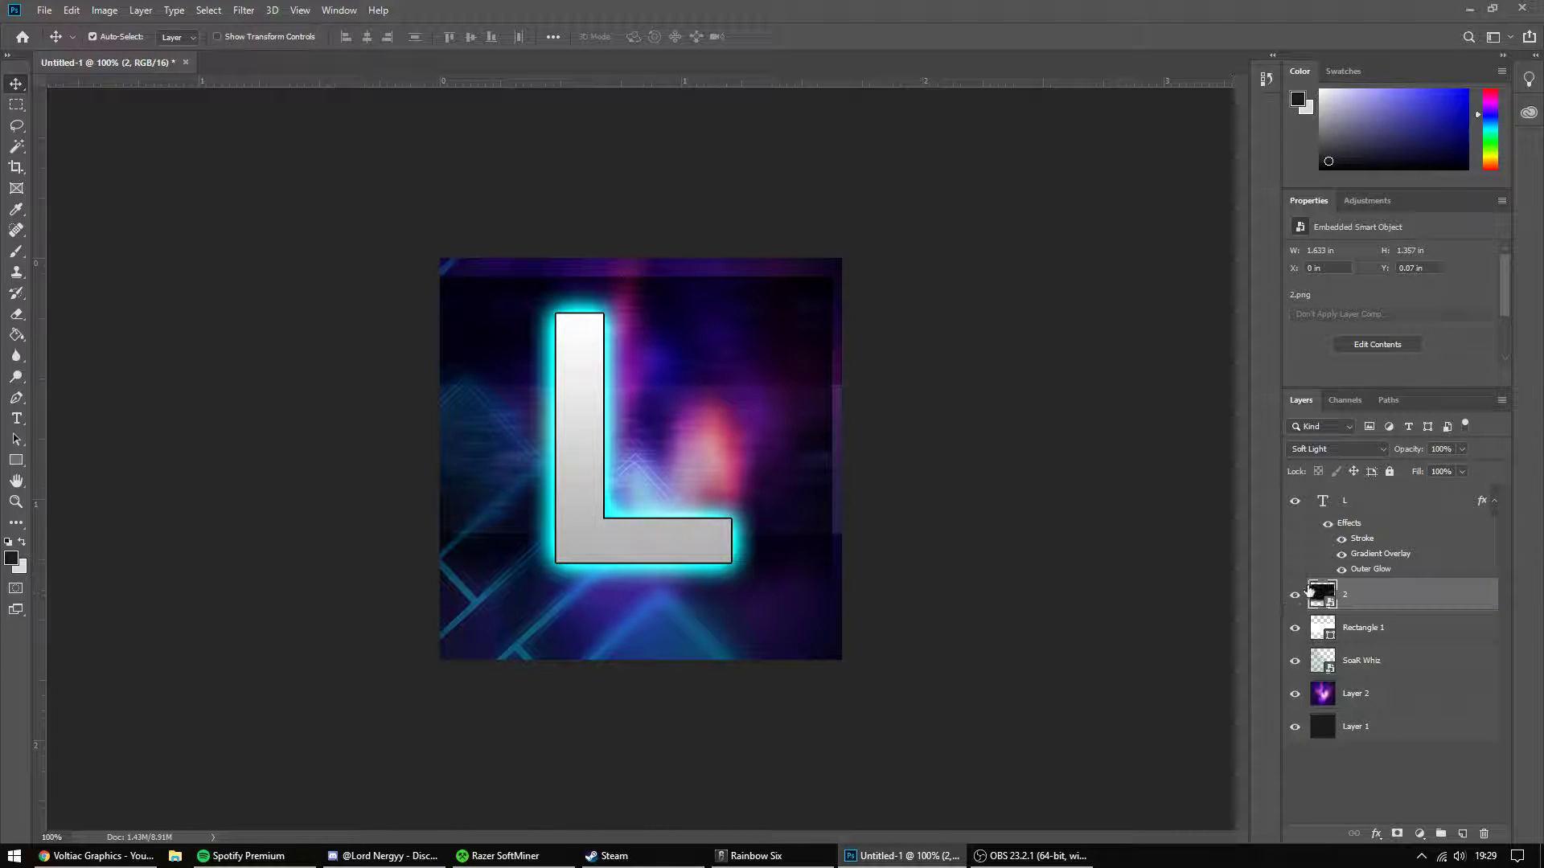
# Rasterize the texture layer and move its content up to the upper edge of the canvas.
pyautogui.rightClick(1308, 592)
pyautogui.click(1166, 450)
pyautogui.moveTo(709, 360); pyautogui.dragTo(716, 394)
pyautogui.moveTo(741, 292); pyautogui.dragTo(740, 270)
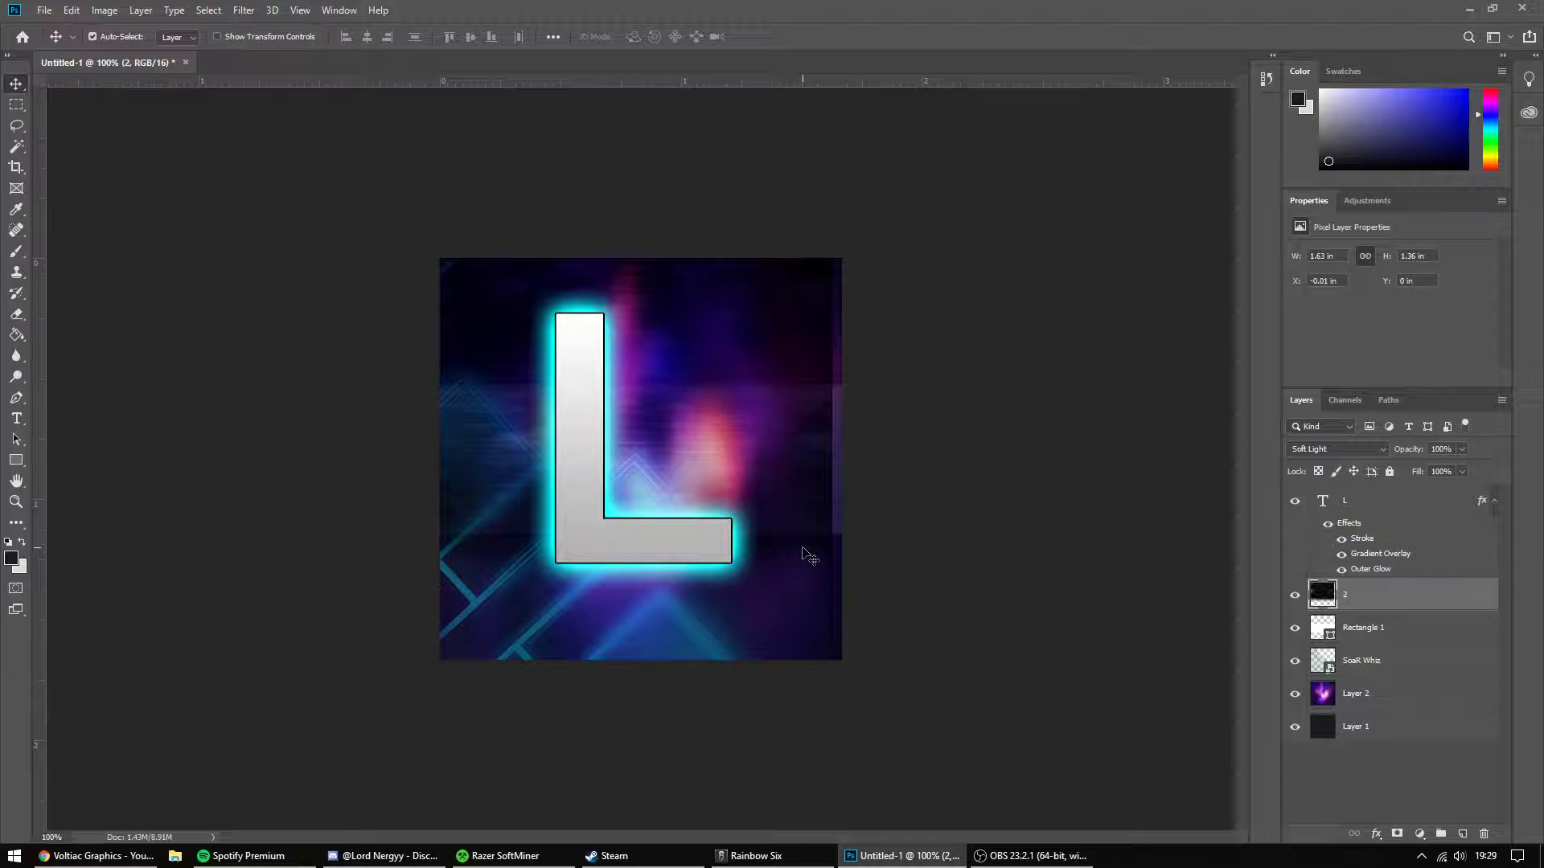
pyautogui.hotkey('ctrl', 'r')
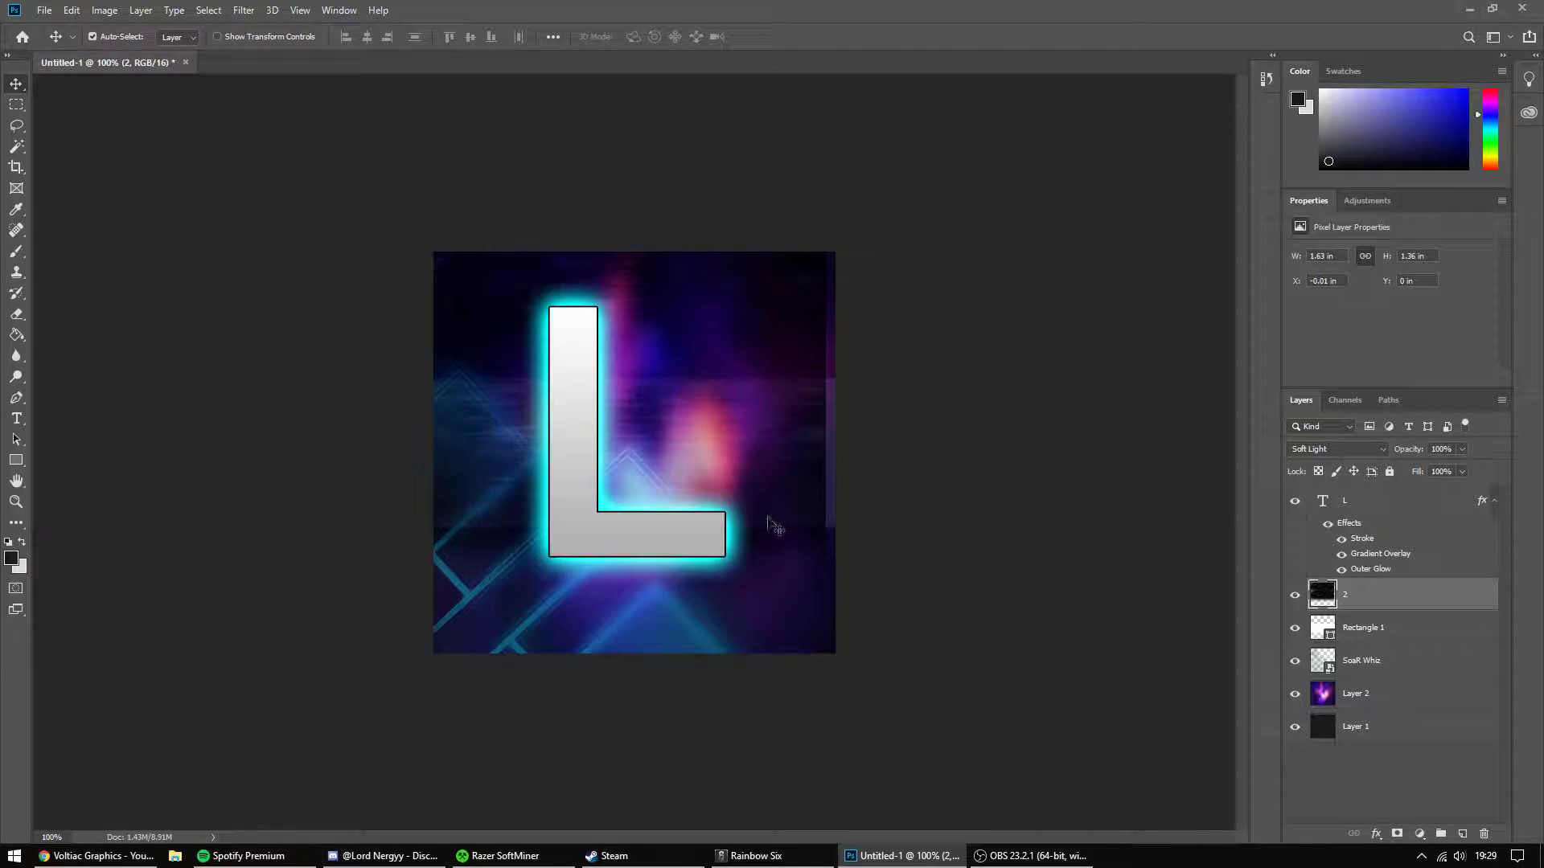
pyautogui.hotkey('ctrl', 'r')
pyautogui.rightClick(782, 503)
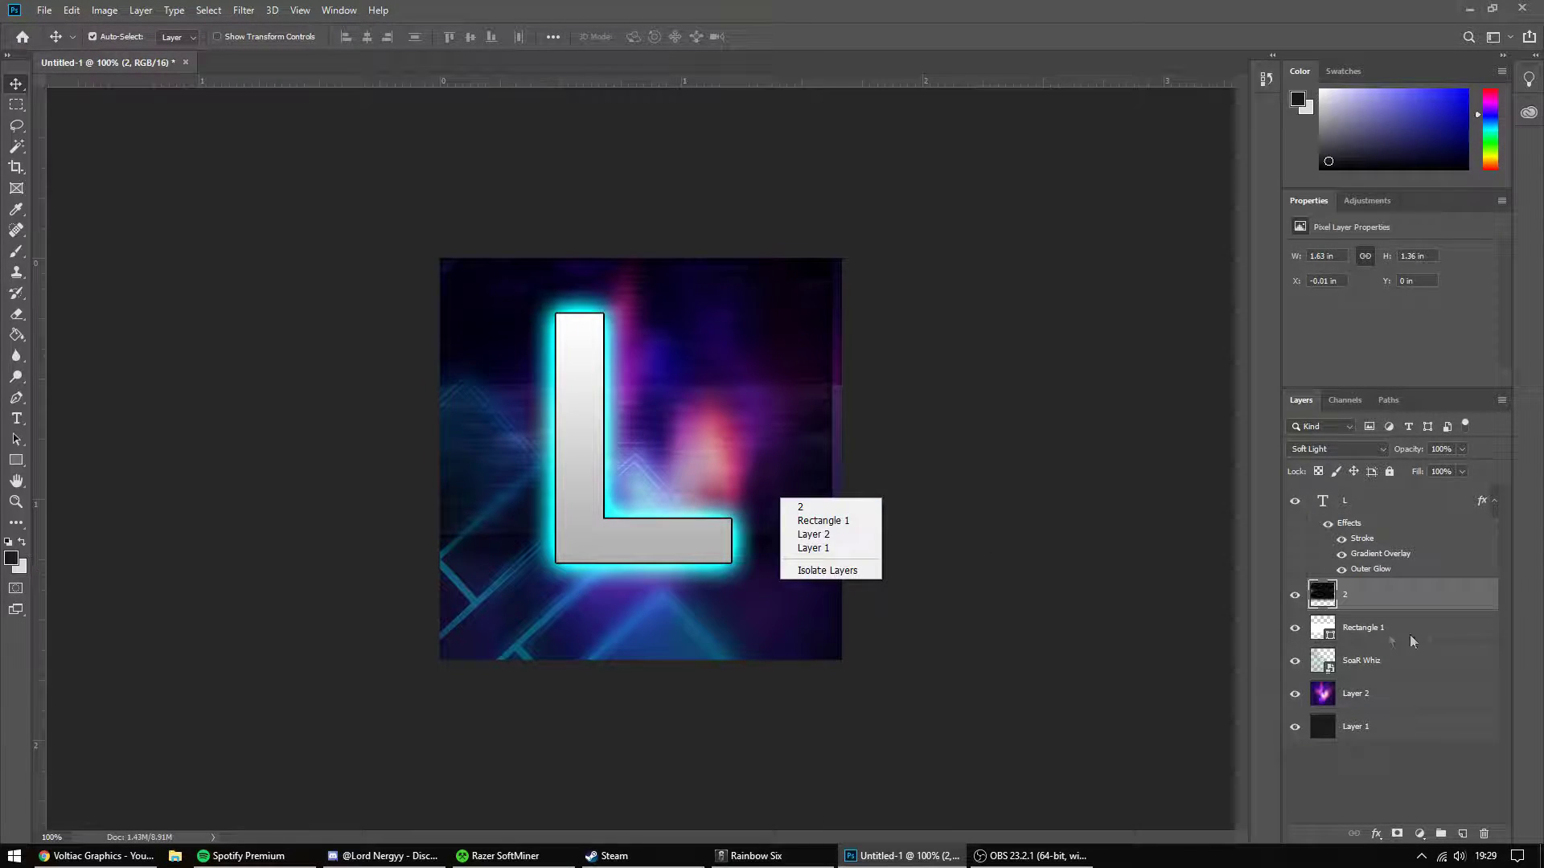
pyautogui.click(1410, 635)
# Convert the rasterized texture layer to a smart object.
pyautogui.rightClick(1447, 593)
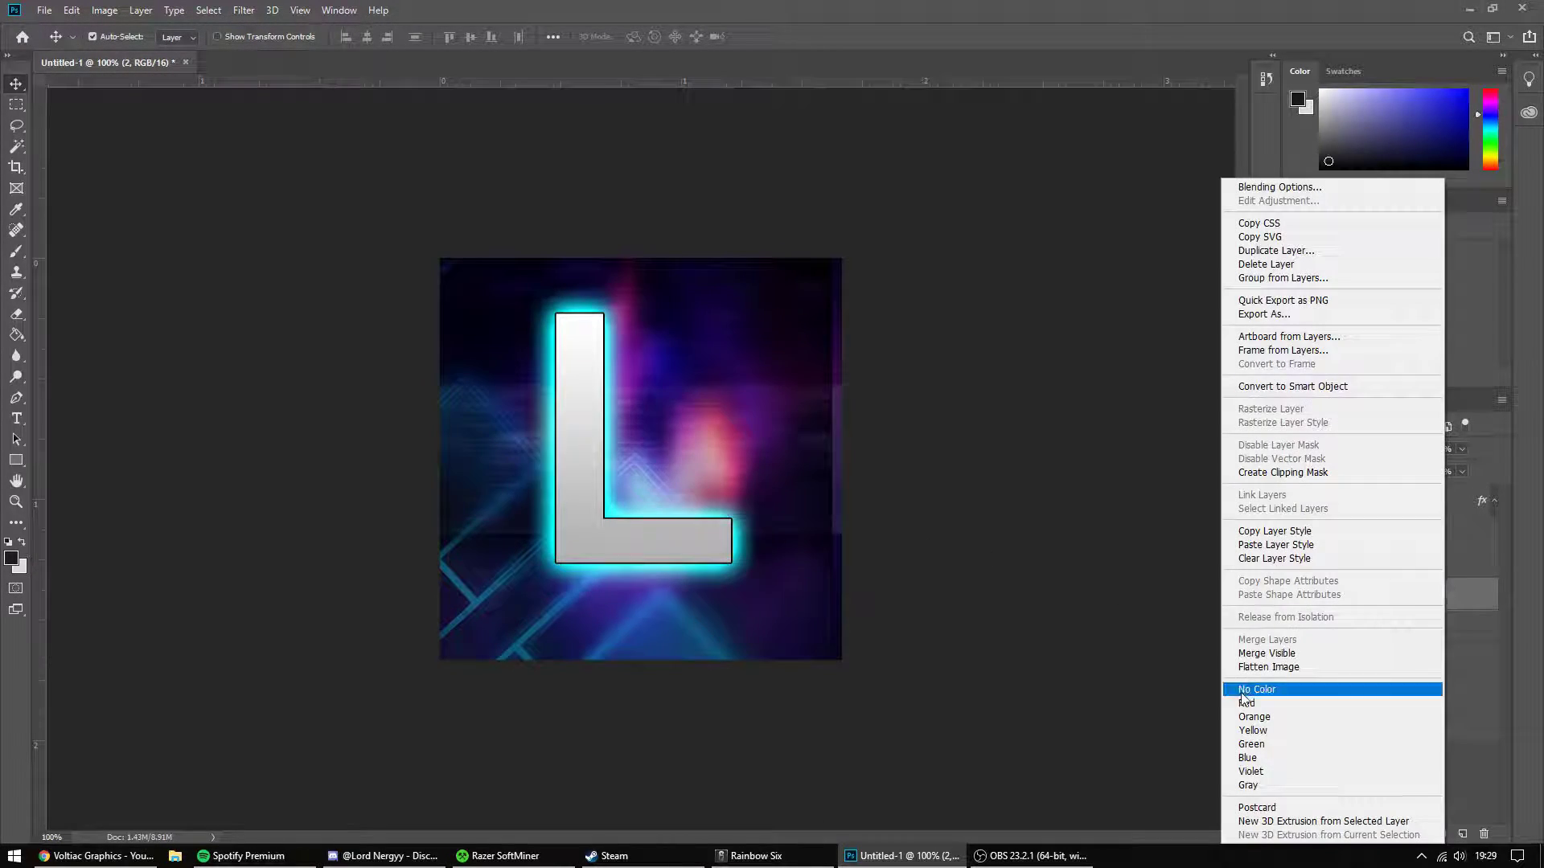
pyautogui.click(1273, 481)
pyautogui.press('ctrl')
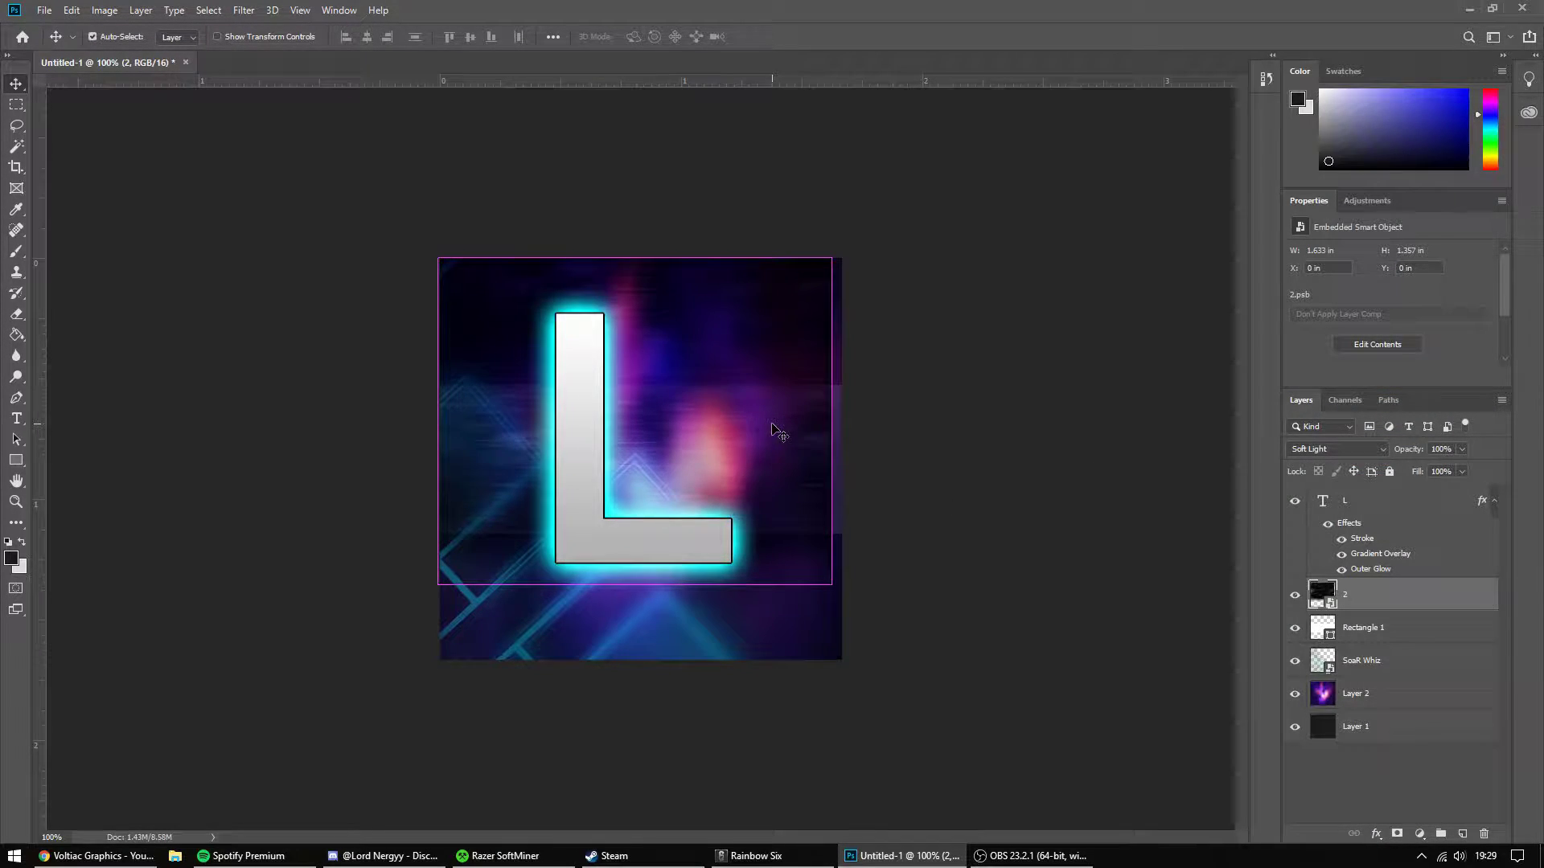
pyautogui.press('Tab')
pyautogui.press('Tab')
# Free-transform the texture to cover the whole square canvas, at about 102% width and 123% height.
pyautogui.hotkey('ctrl', 't')
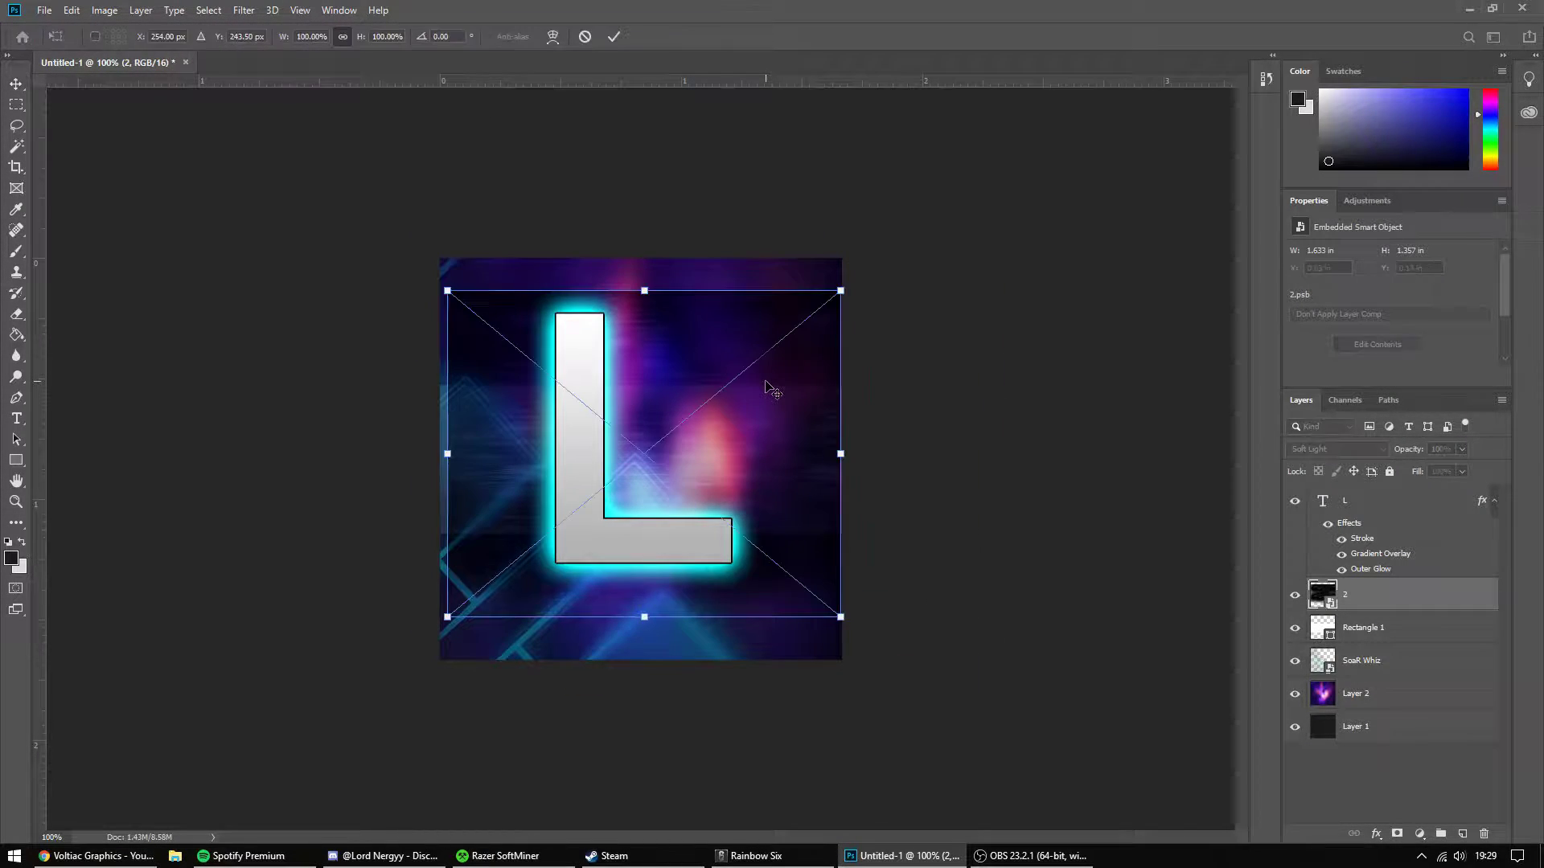
pyautogui.moveTo(841, 290); pyautogui.dragTo(863, 271)
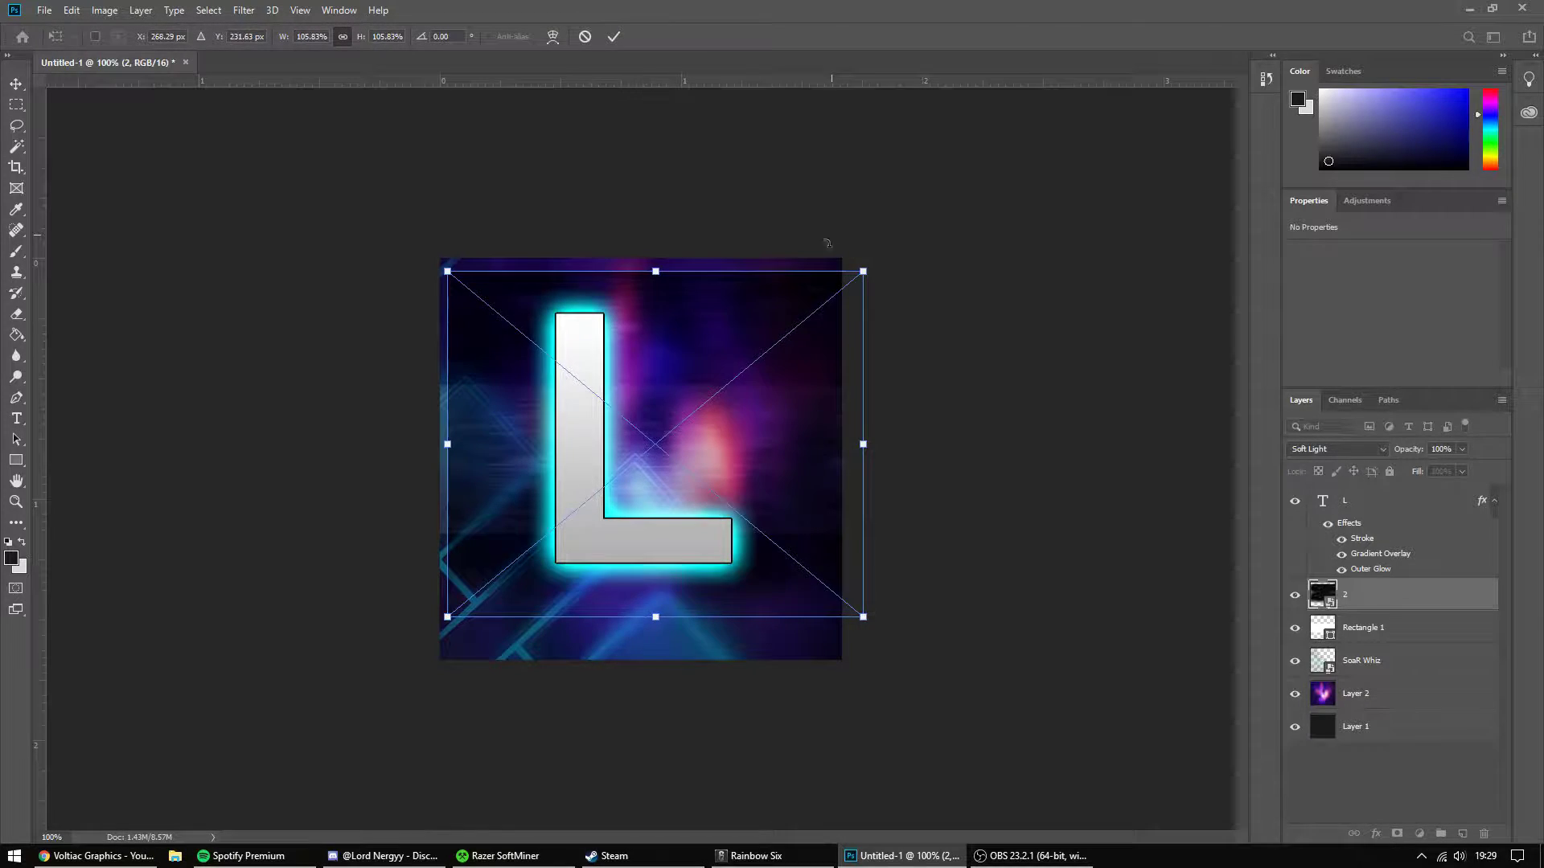
pyautogui.moveTo(700, 342); pyautogui.dragTo(692, 330)
pyautogui.moveTo(857, 609); pyautogui.dragTo(841, 659)
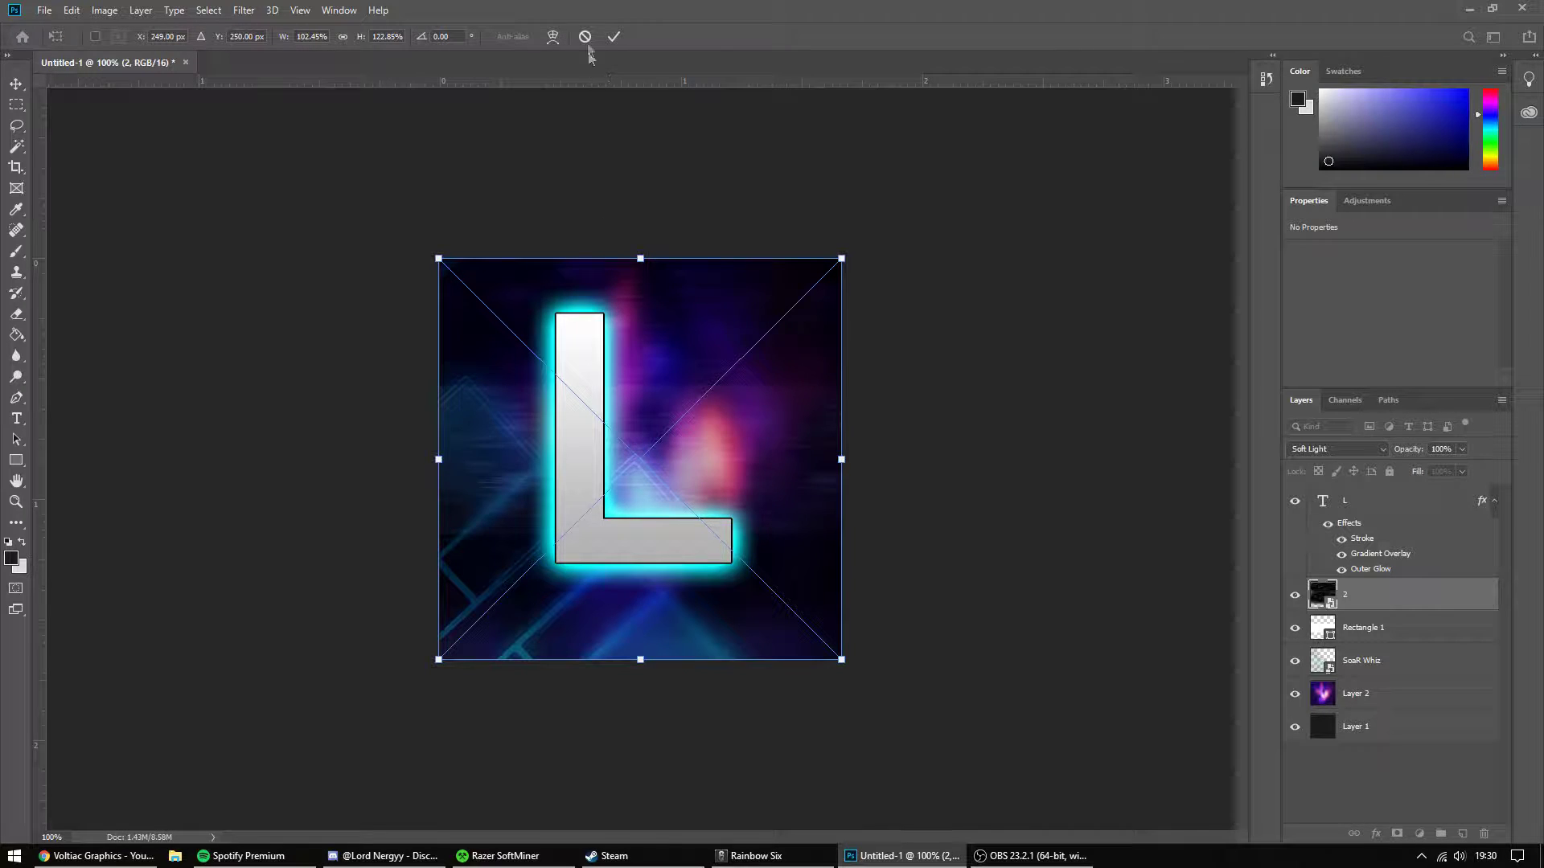
pyautogui.click(615, 37)
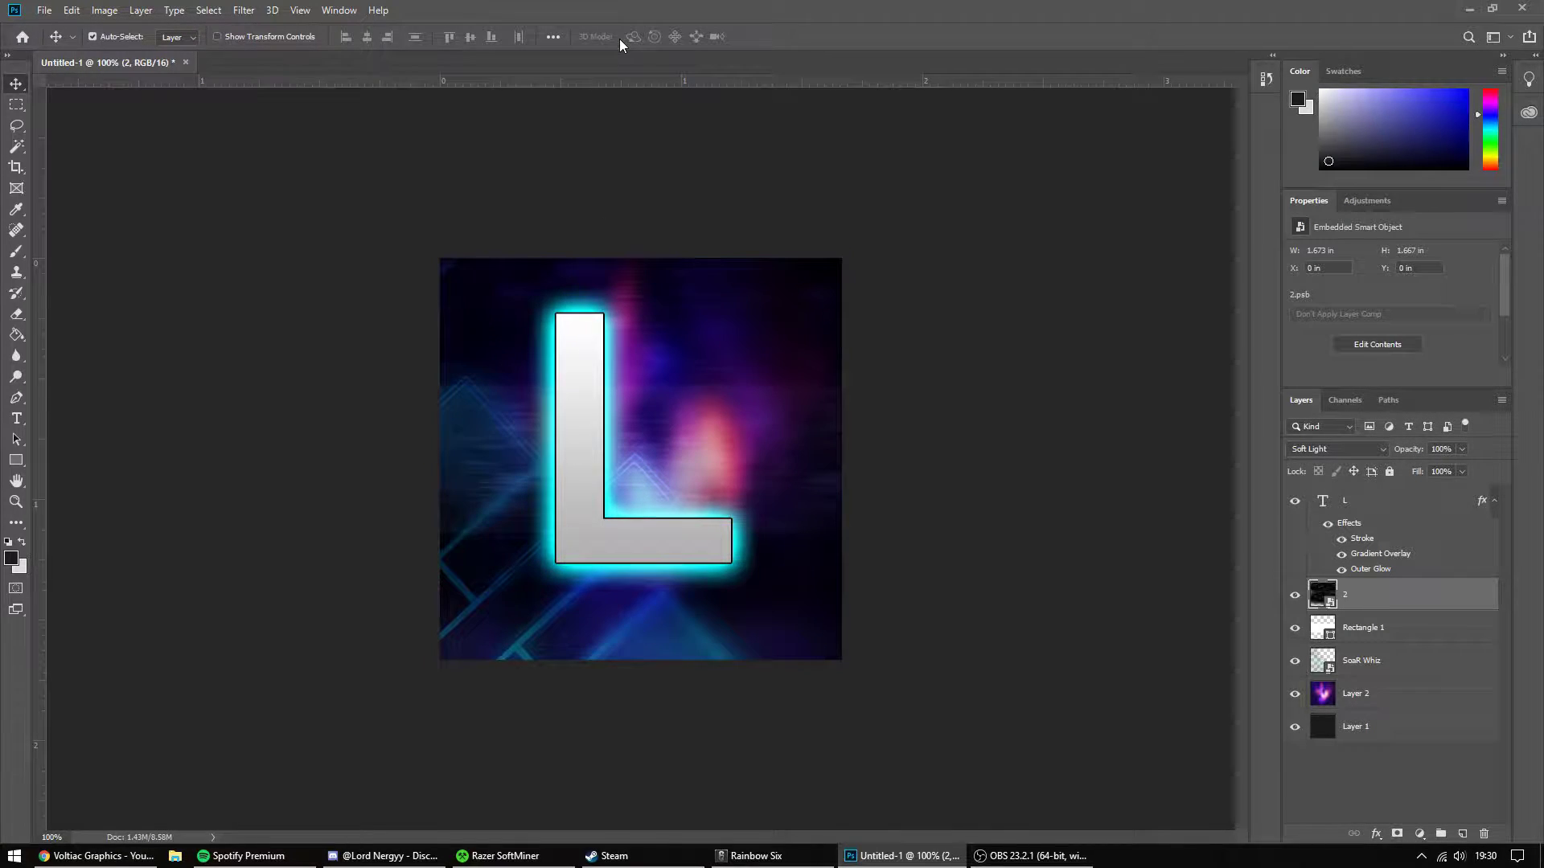
# Move the texture layer below the rectangle band and line pattern layers, directly above the purple Layer 2.
pyautogui.click(1030, 338)
pyautogui.moveTo(1412, 633); pyautogui.dragTo(1389, 674)
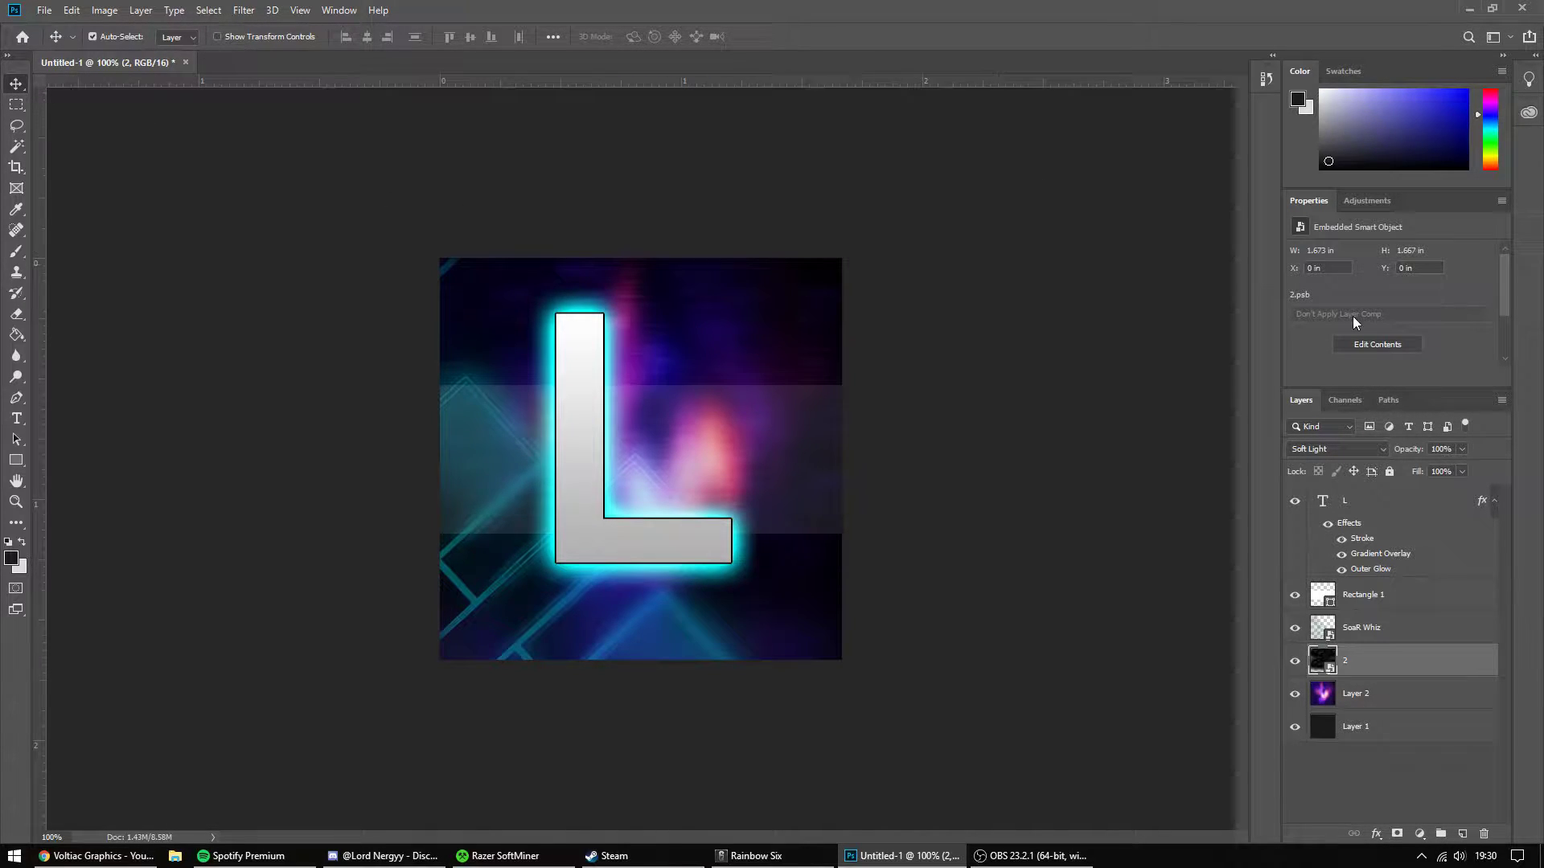
# Add a Brightness/Contrast adjustment layer above the texture with brightness 55 and contrast -26.
pyautogui.click(1345, 400)
pyautogui.click(1299, 400)
pyautogui.doubleClick(1299, 400)
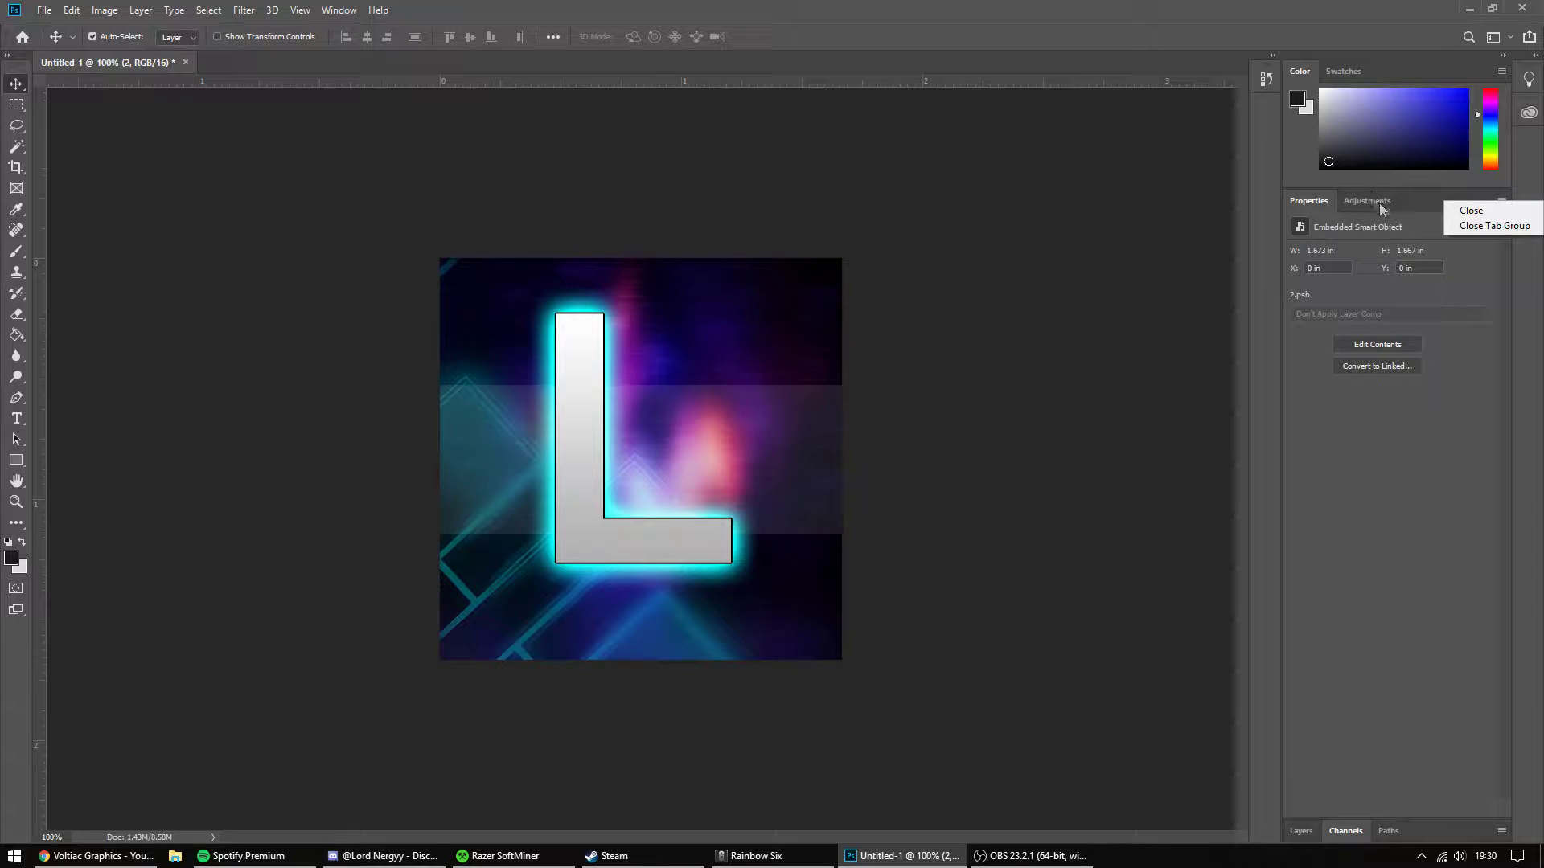
pyautogui.press('Return')
pyautogui.click(1327, 237)
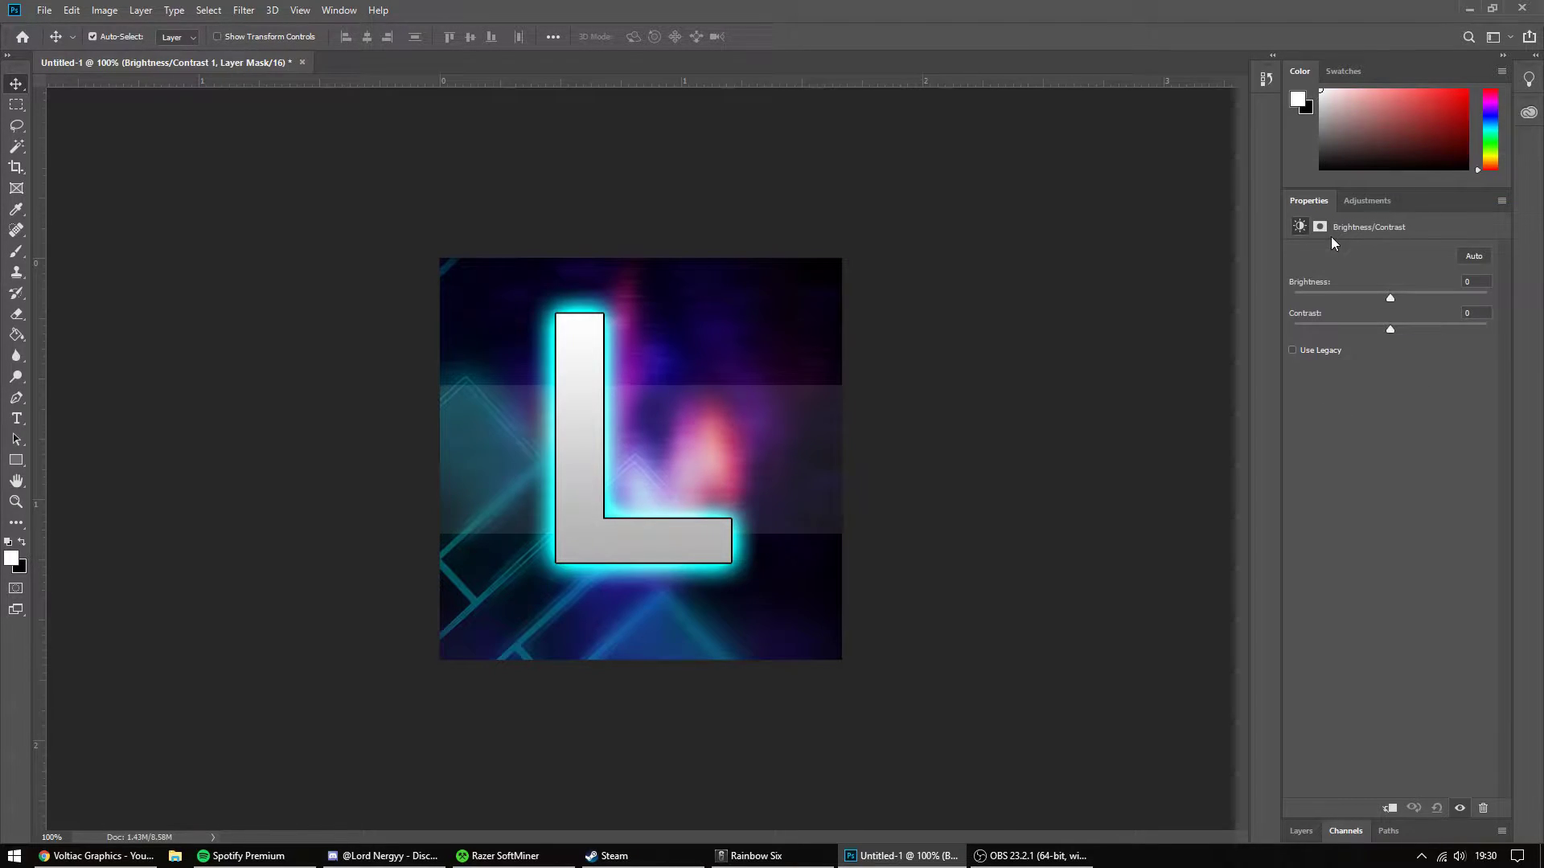
pyautogui.moveTo(1397, 300); pyautogui.dragTo(1340, 334)
pyautogui.moveTo(1407, 296)
pyautogui.mouseDown()
pyautogui.moveTo(1350, 299)
pyautogui.moveTo(1429, 300)
pyautogui.mouseUp()
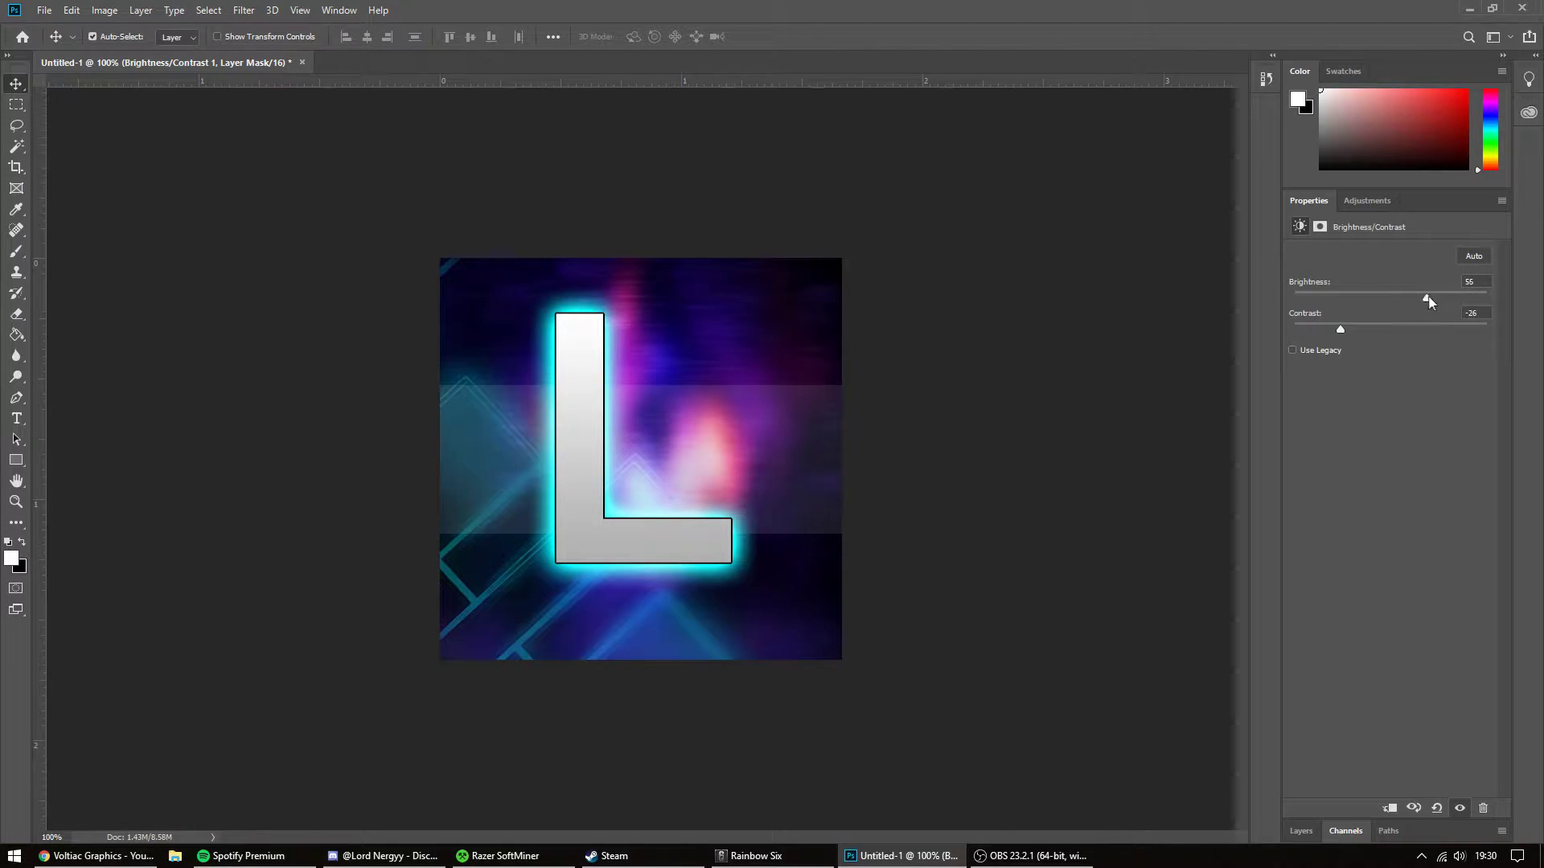
# Set the Brightness/Contrast adjustment's contrast to -17 and close its properties.
pyautogui.moveTo(1348, 334); pyautogui.dragTo(1361, 335)
pyautogui.click(1320, 227)
pyautogui.click(1300, 227)
pyautogui.click(1501, 201)
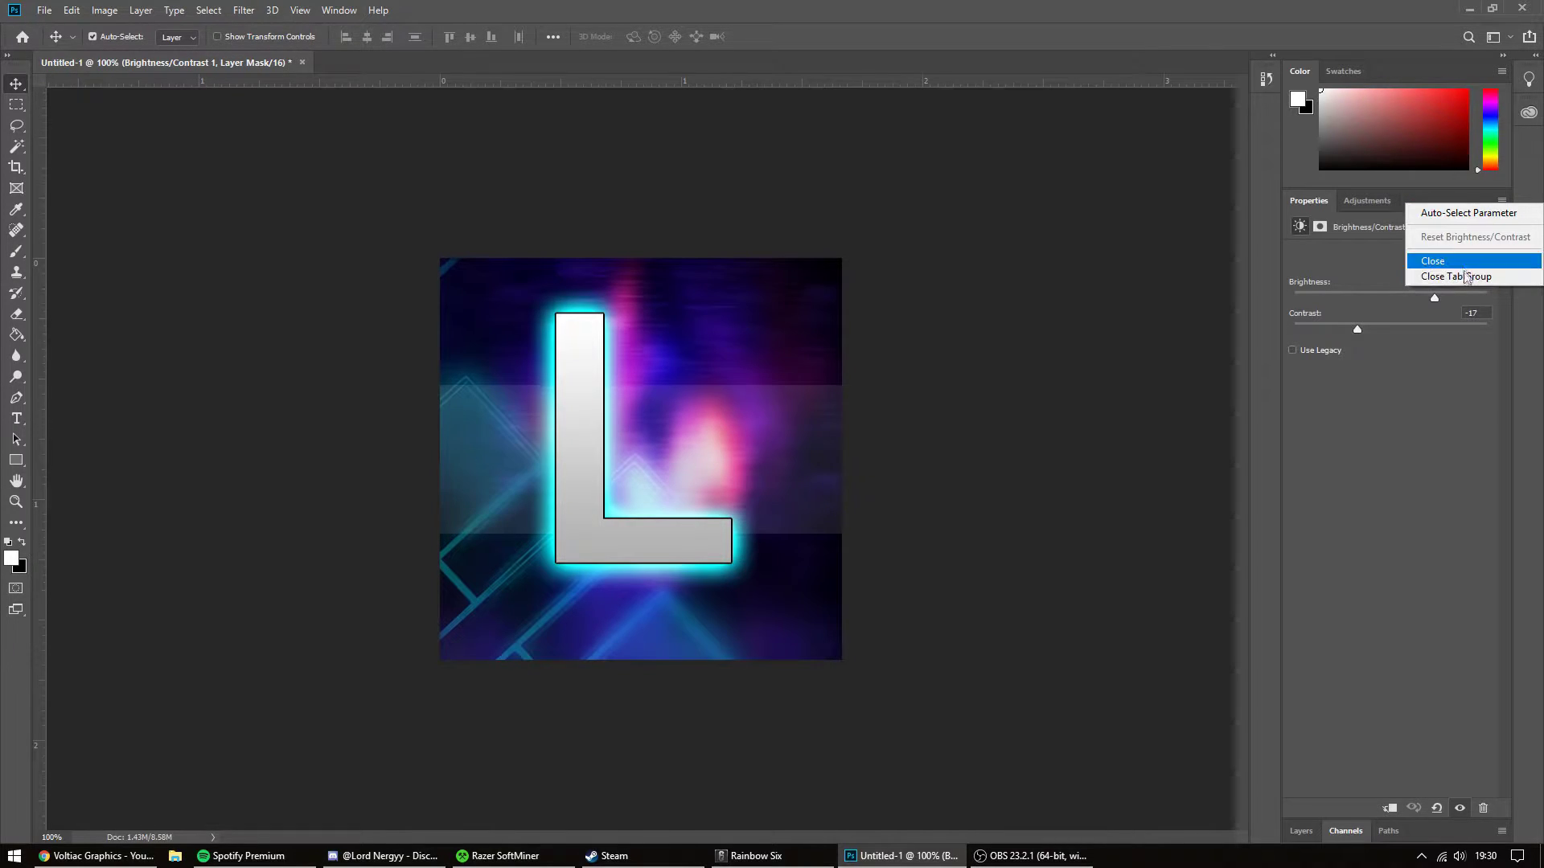
pyautogui.click(1439, 261)
pyautogui.click(1327, 72)
pyautogui.click(1266, 78)
pyautogui.click(1264, 81)
pyautogui.click(1299, 71)
pyautogui.click(1527, 83)
pyautogui.click(1536, 55)
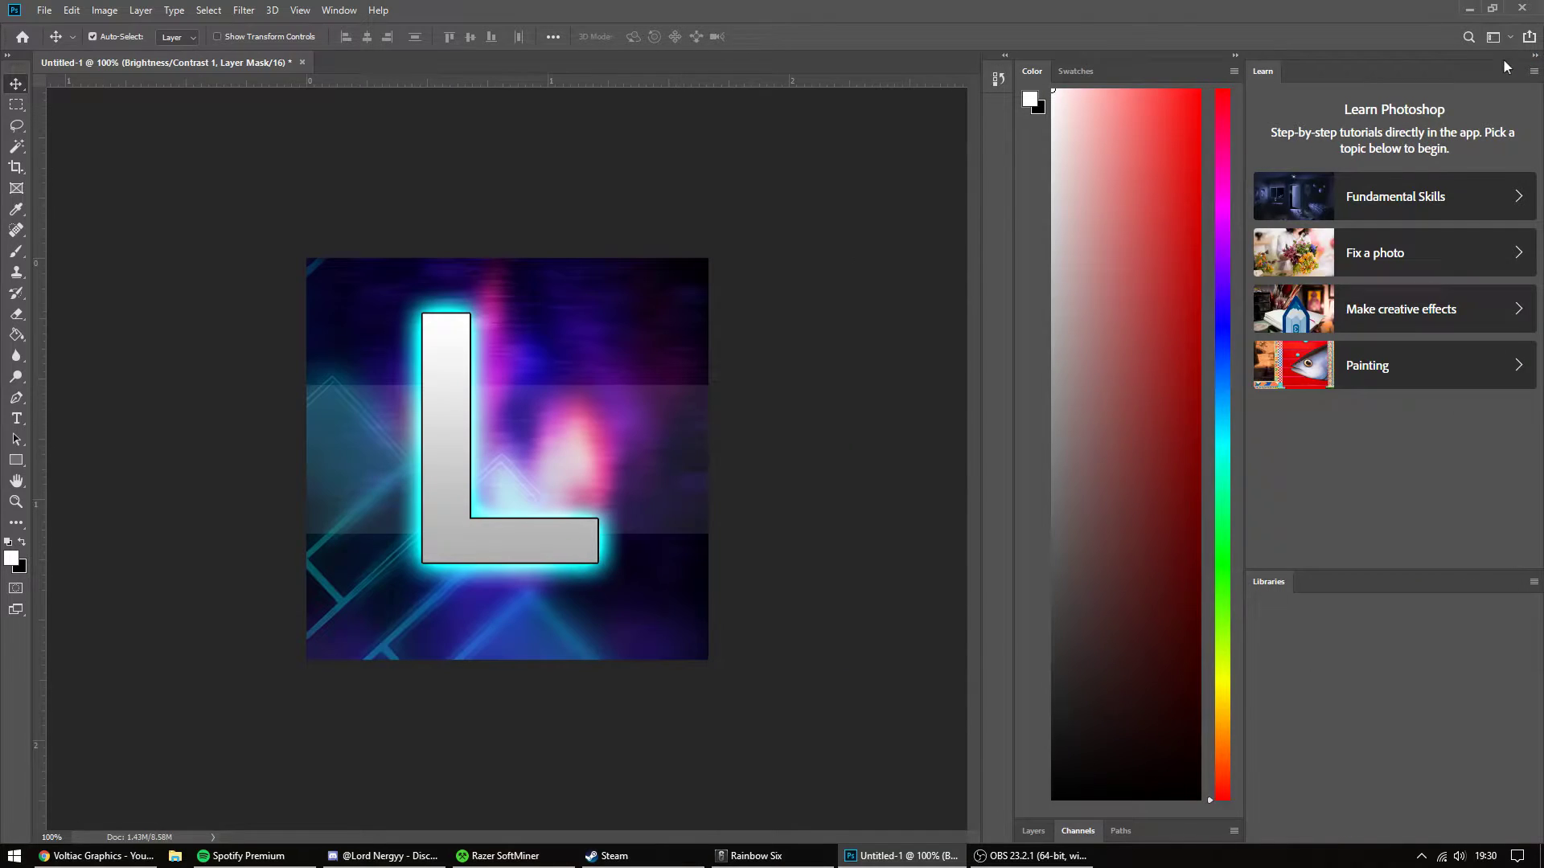
pyautogui.click(1534, 56)
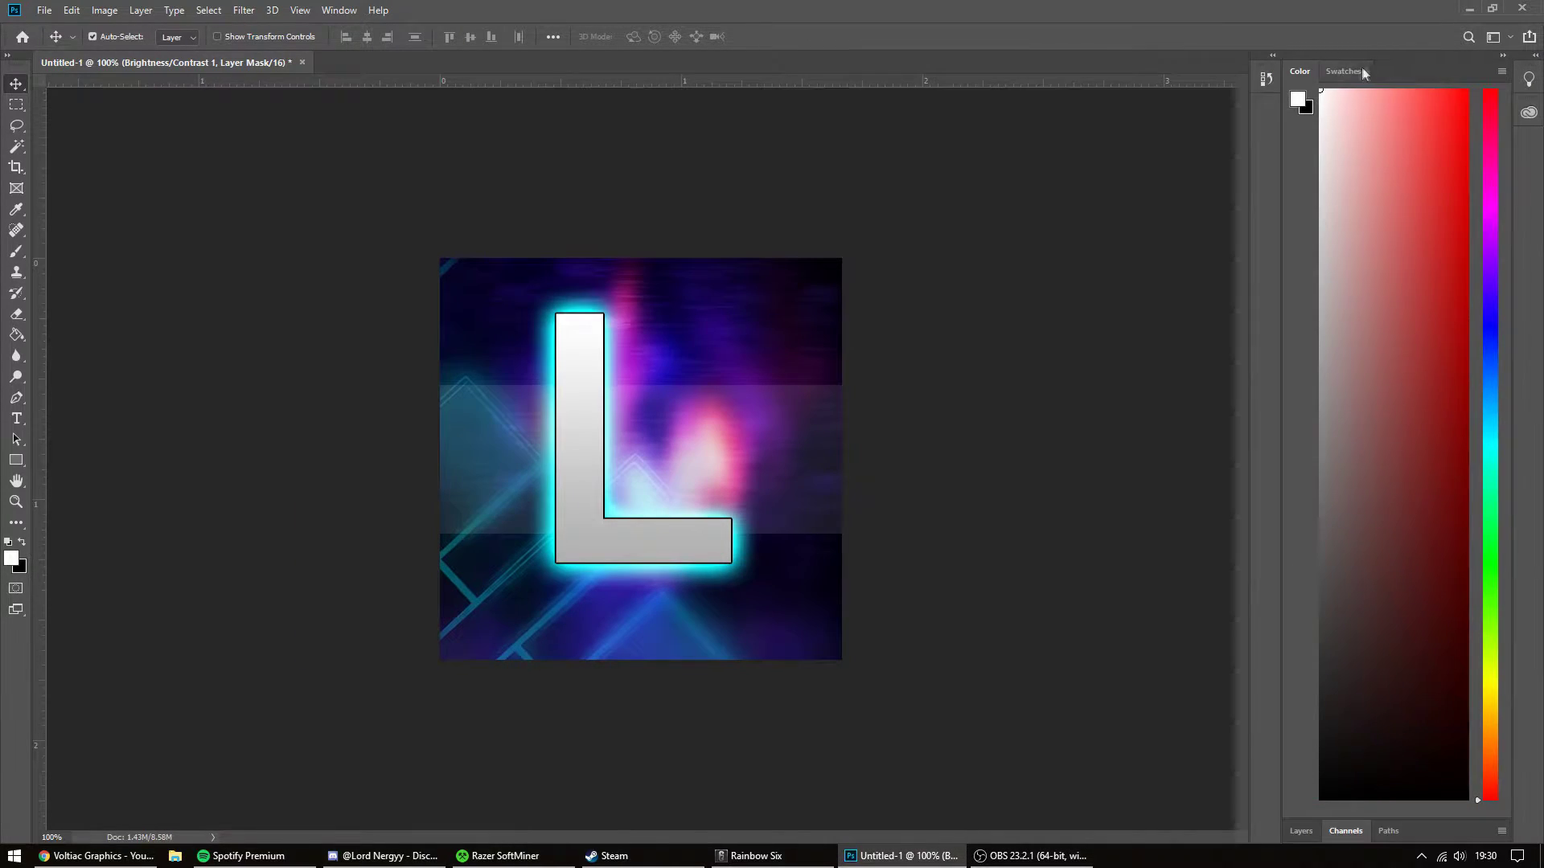
pyautogui.click(1273, 58)
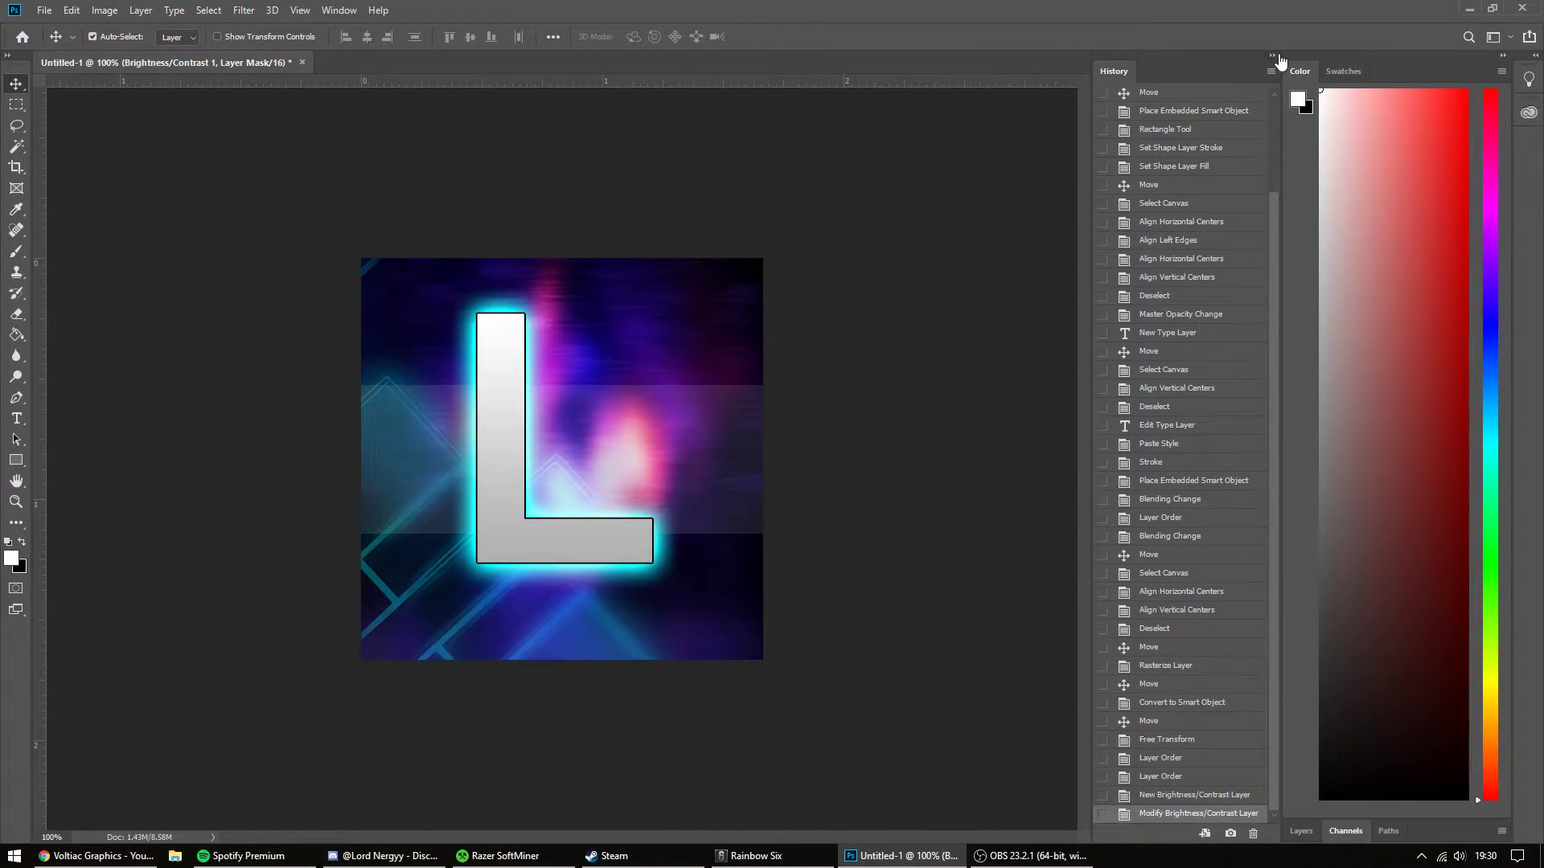
pyautogui.click(1275, 58)
# Move the Brightness/Contrast 1 adjustment layer above Rectangle 1, directly below the letter L layer, and deselect all layers.
pyautogui.click(1307, 831)
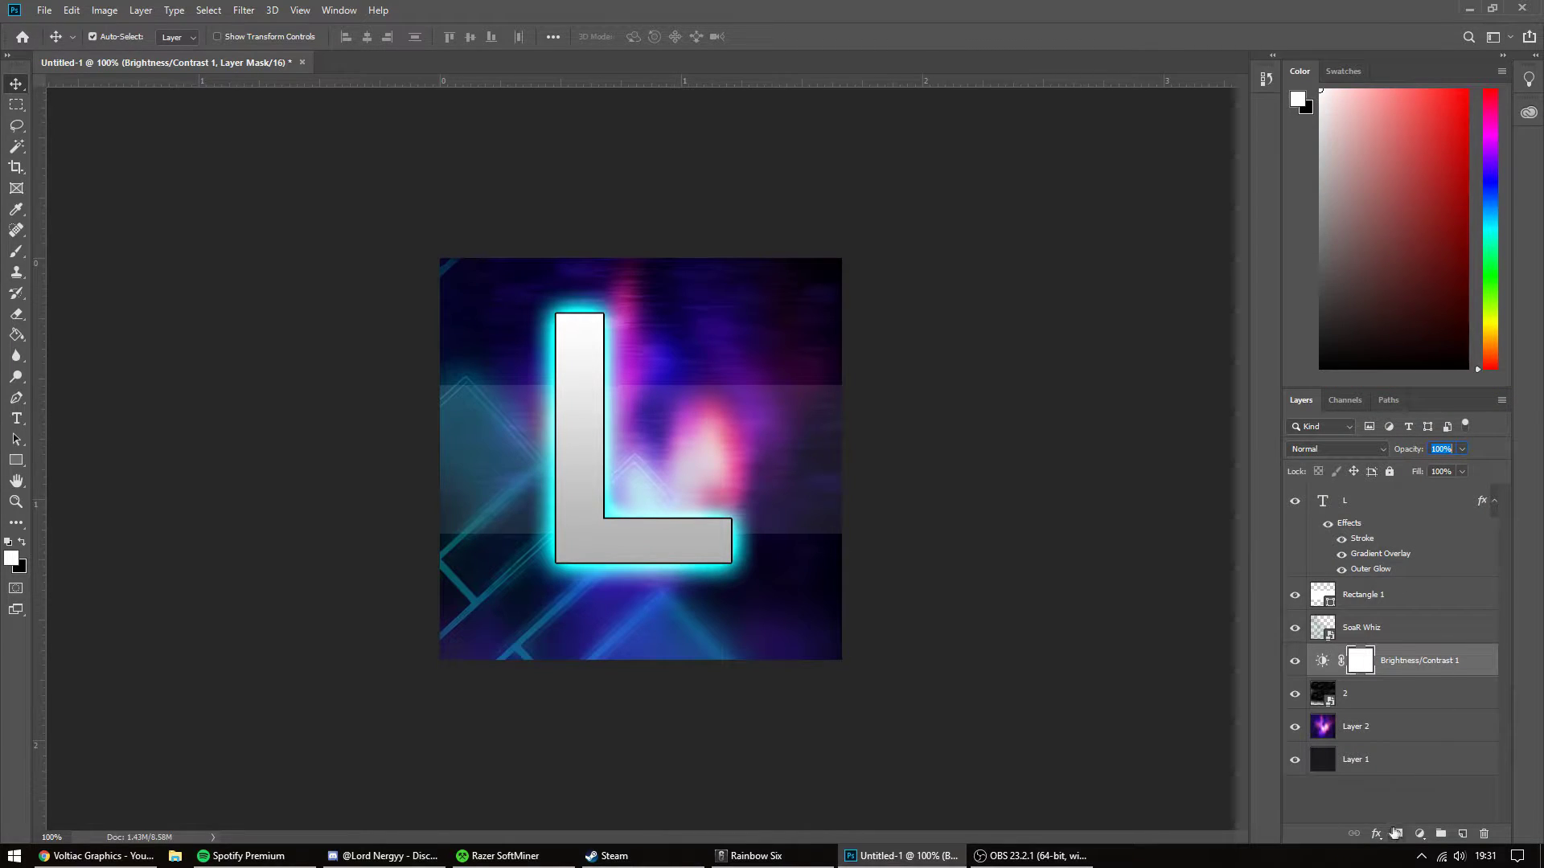
pyautogui.moveTo(1398, 664); pyautogui.dragTo(1406, 588)
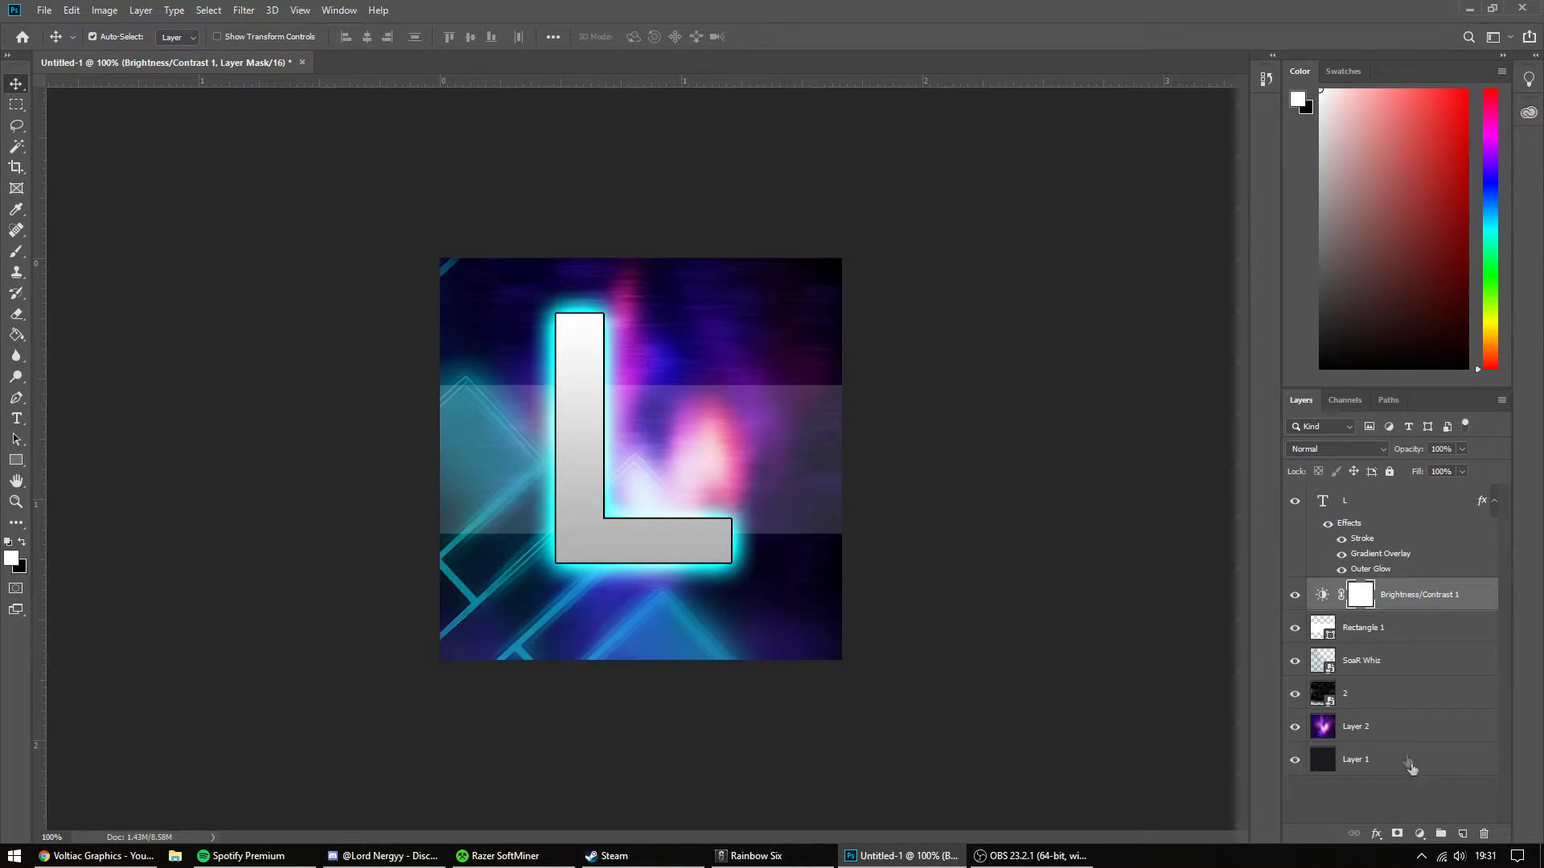
pyautogui.click(1439, 824)
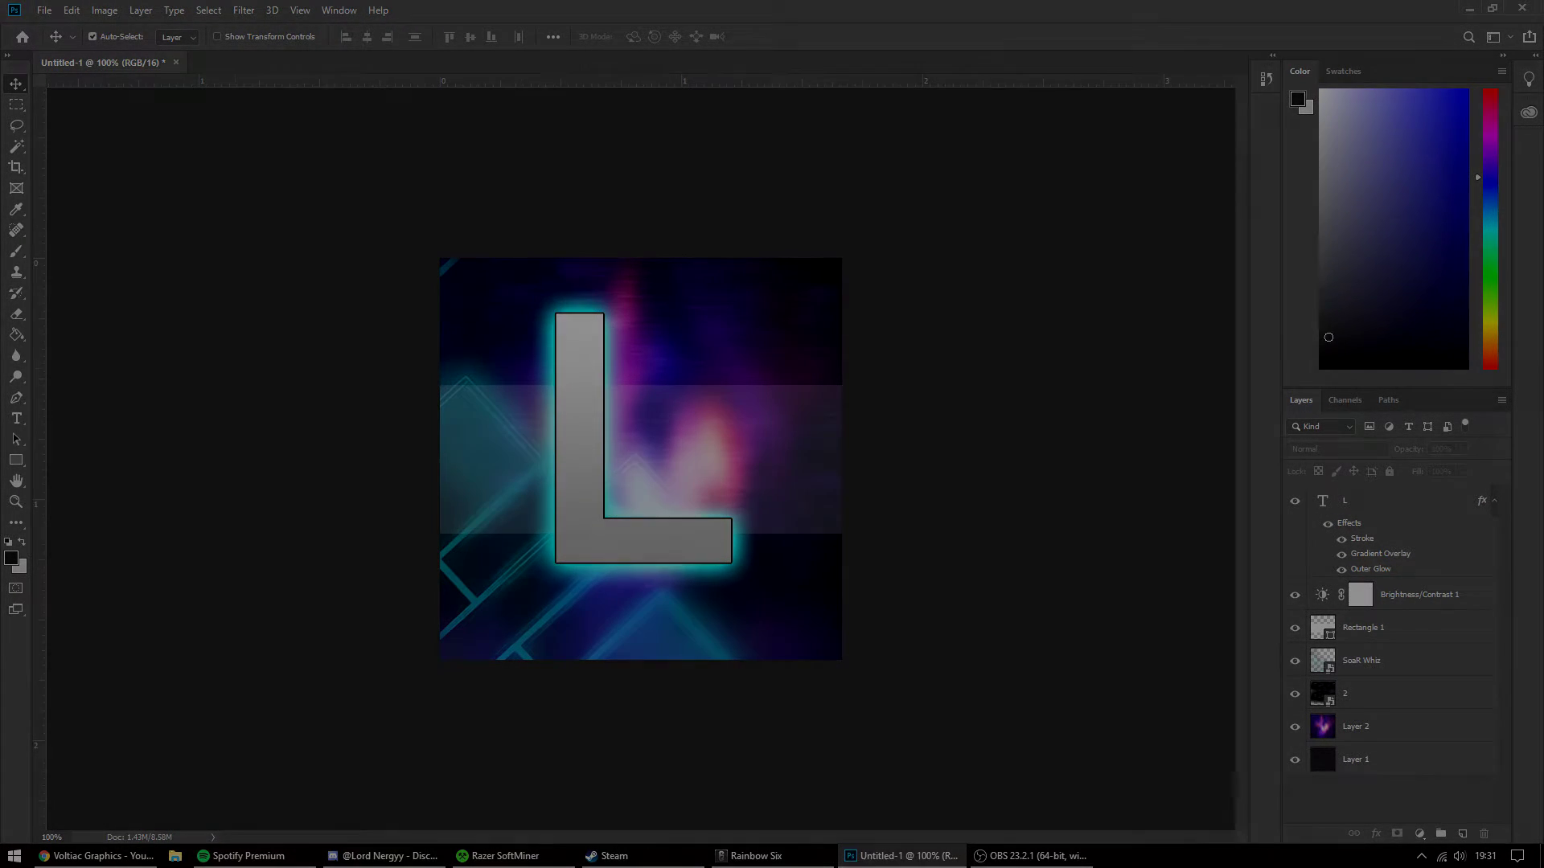